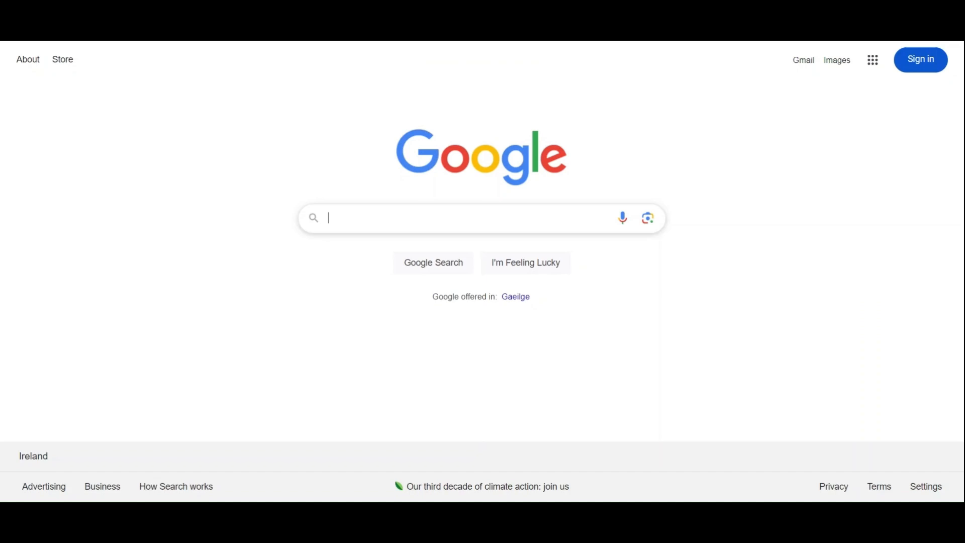
Step: Search Google for "mywelfare" and open the MyWelfare Homepage result
text(lfare)
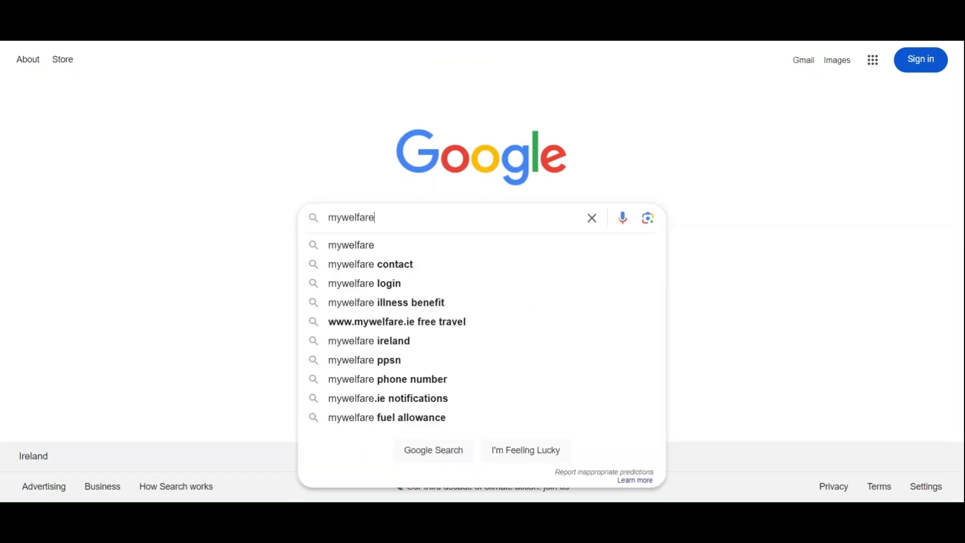
key(Return)
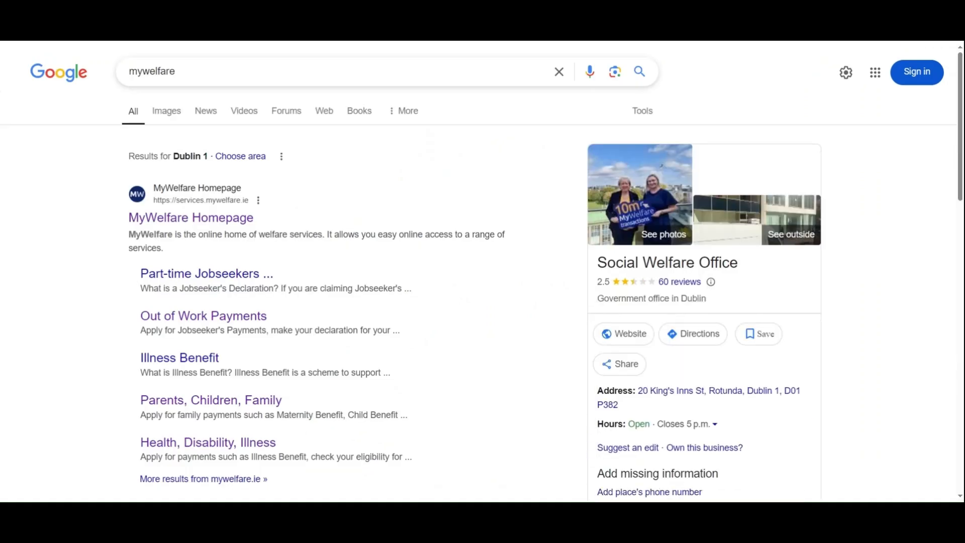
click(219, 224)
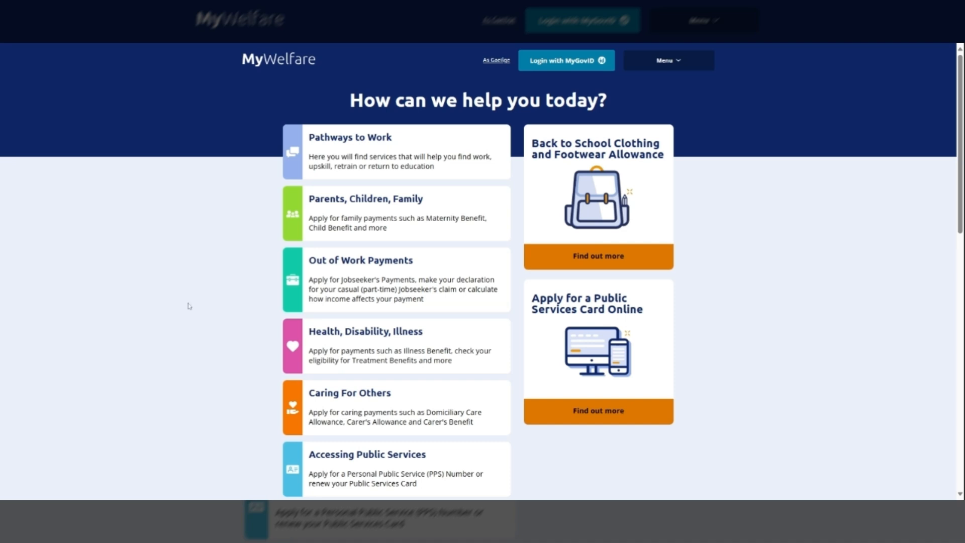
Step: Open the Carer's Allowance information page from the Caring For Others services
scroll(205, 314, down, 2)
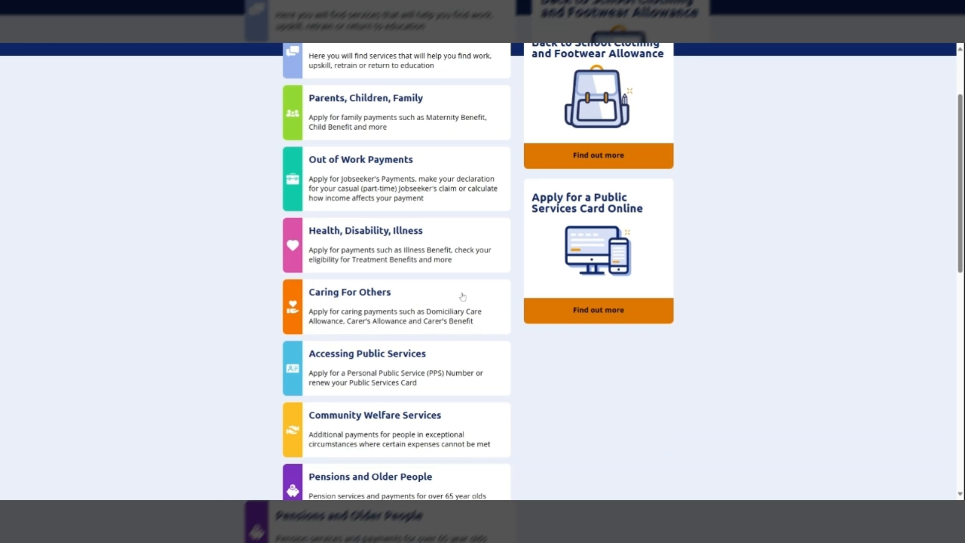
click(426, 310)
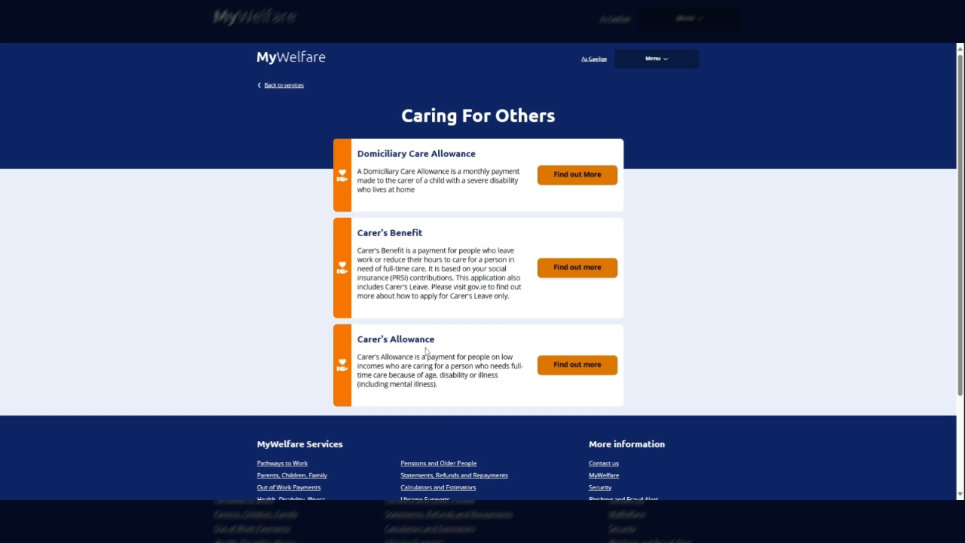
click(581, 372)
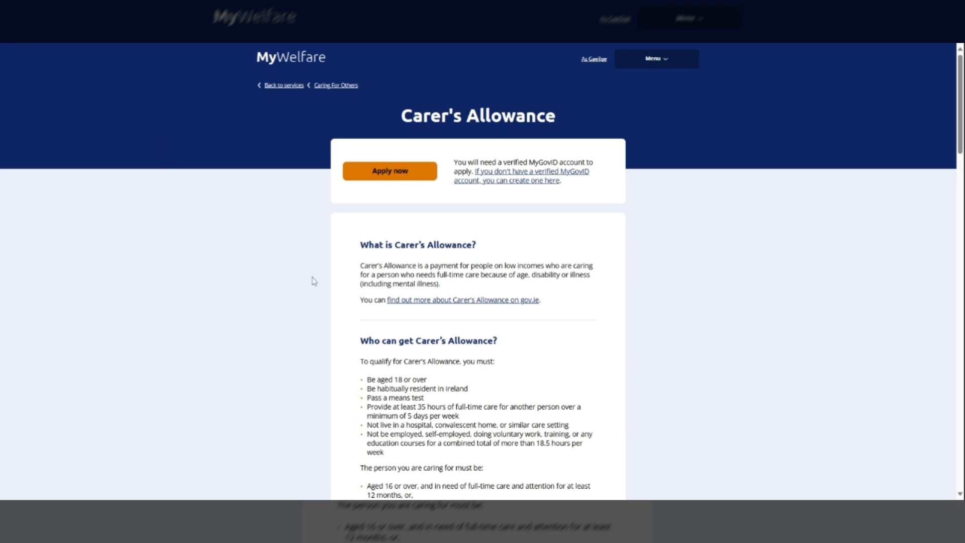
Step: Read the Carer's Allowance page for eligibility, required forms, other caring payments and the information applicants must supply
scroll(313, 282, down, 2)
scroll(313, 287, down, 7)
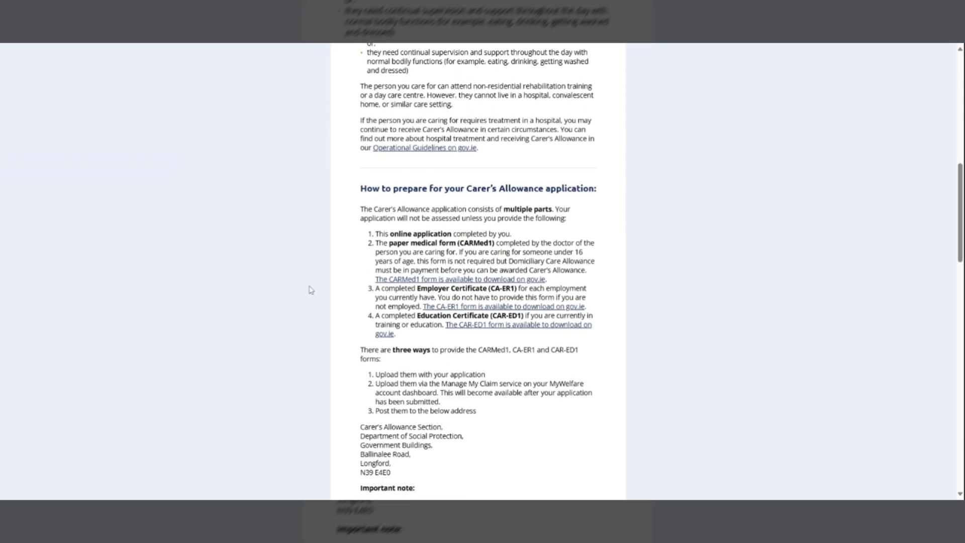
scroll(311, 290, down, 1)
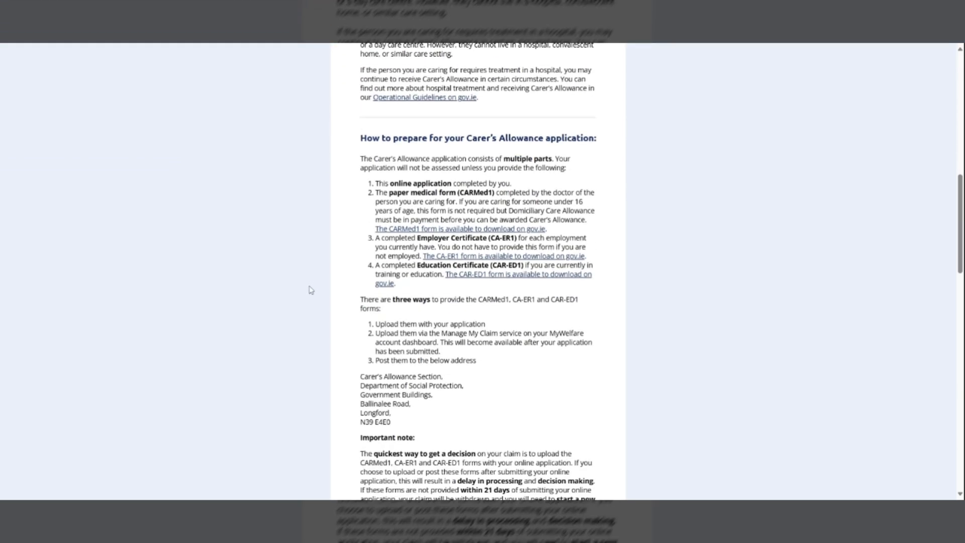
scroll(311, 290, down, 7)
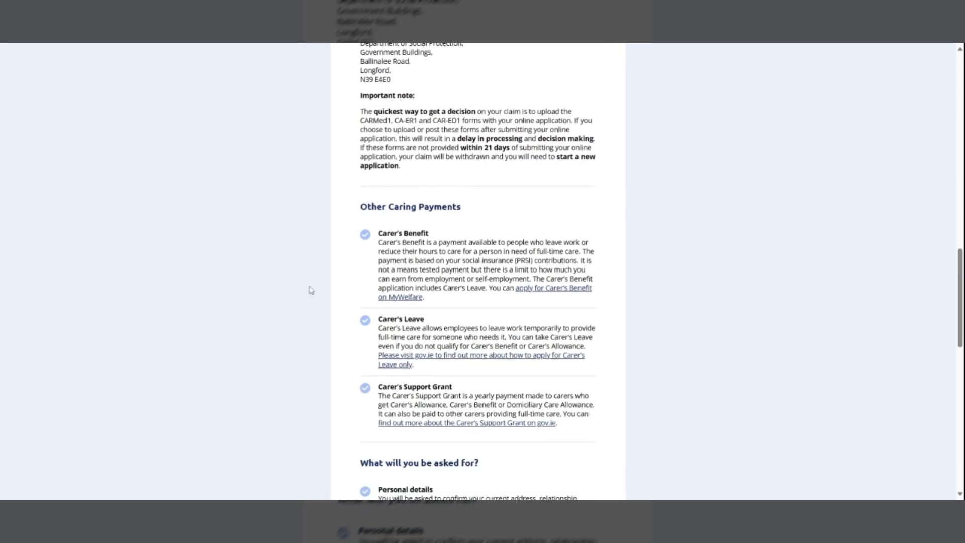
scroll(311, 290, down, 3)
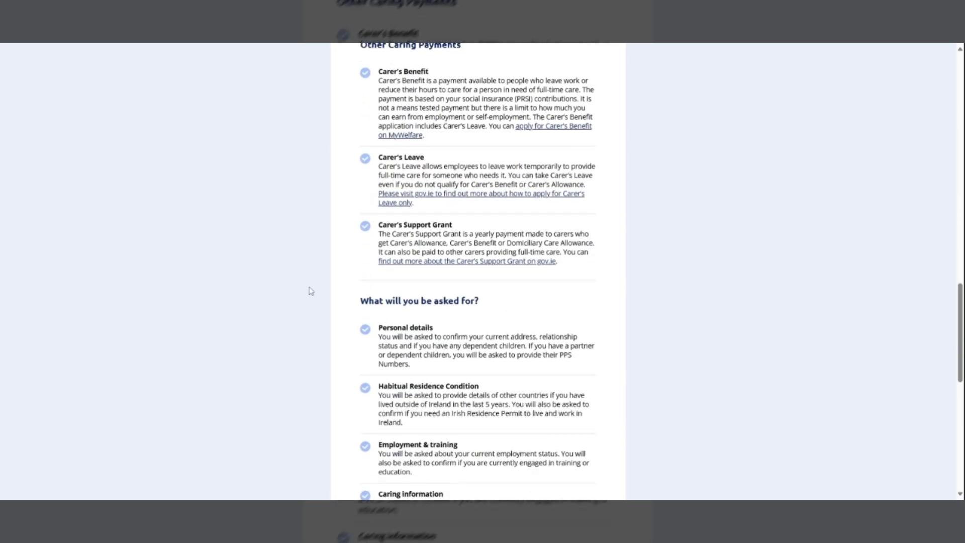
scroll(311, 292, down, 3)
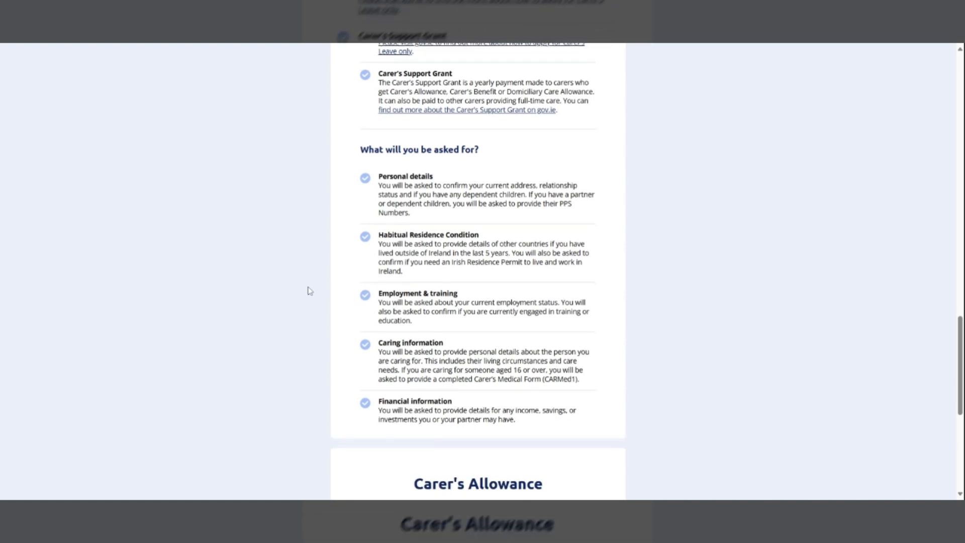
scroll(309, 291, down, 1)
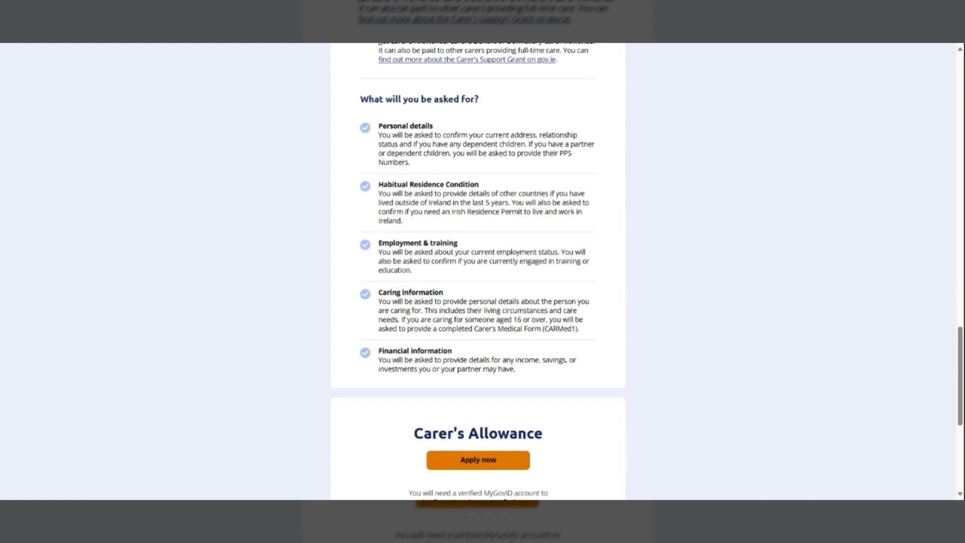
scroll(308, 286, down, 2)
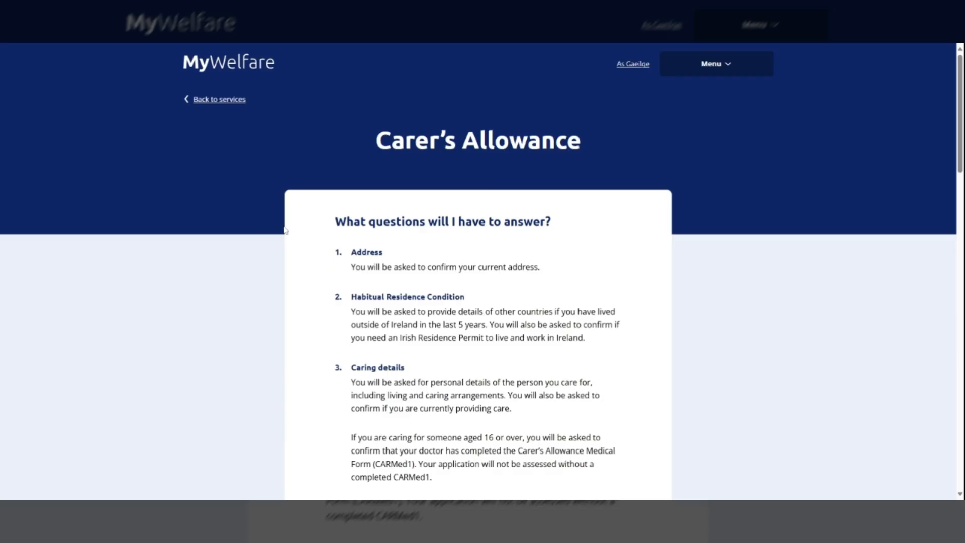
Step: Review the list of questions the Carer's Allowance application will ask, and begin the application
scroll(304, 233, down, 1)
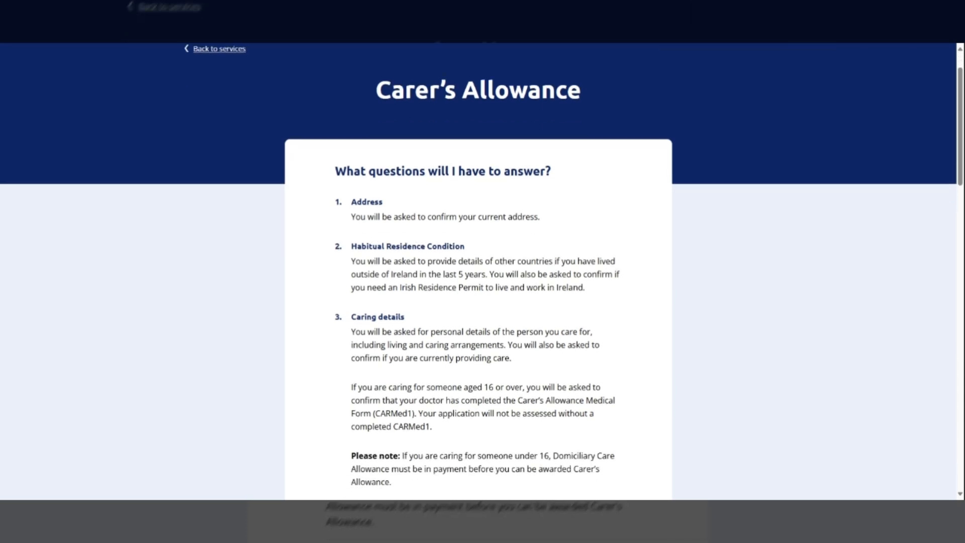
scroll(304, 233, down, 2)
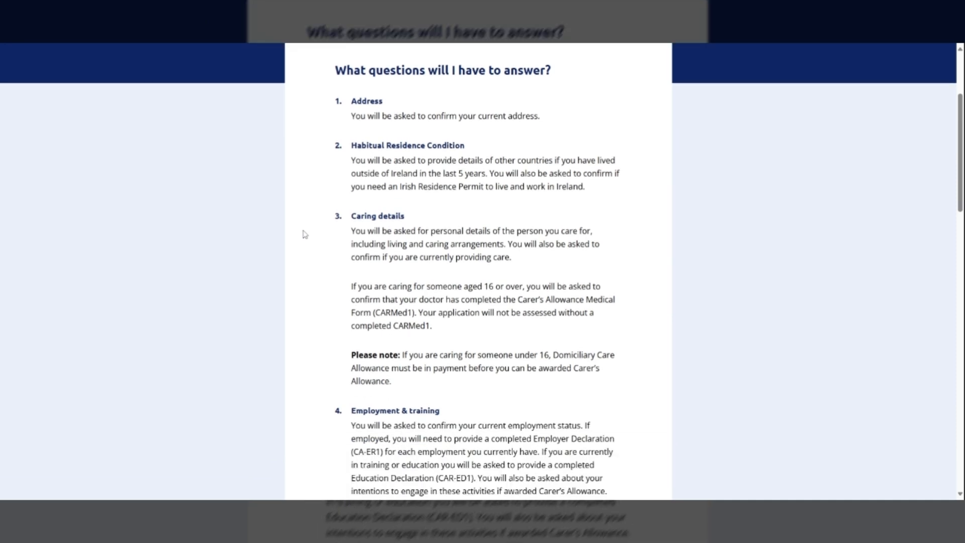
scroll(304, 233, down, 4)
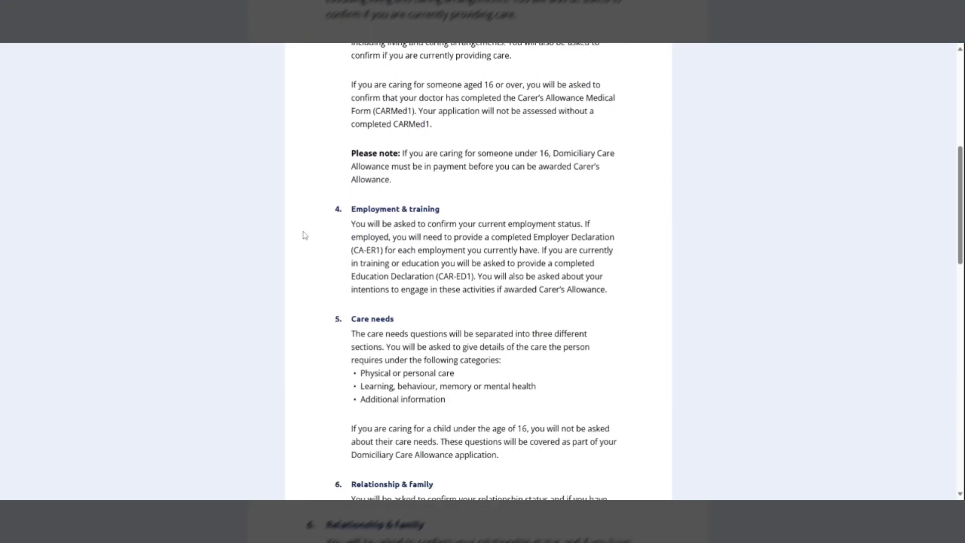
scroll(305, 235, down, 3)
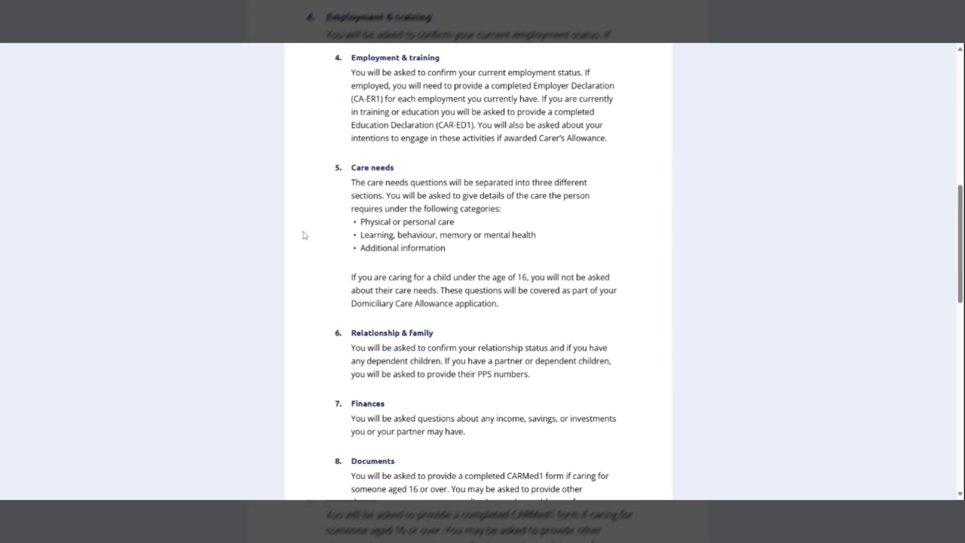
scroll(304, 236, down, 3)
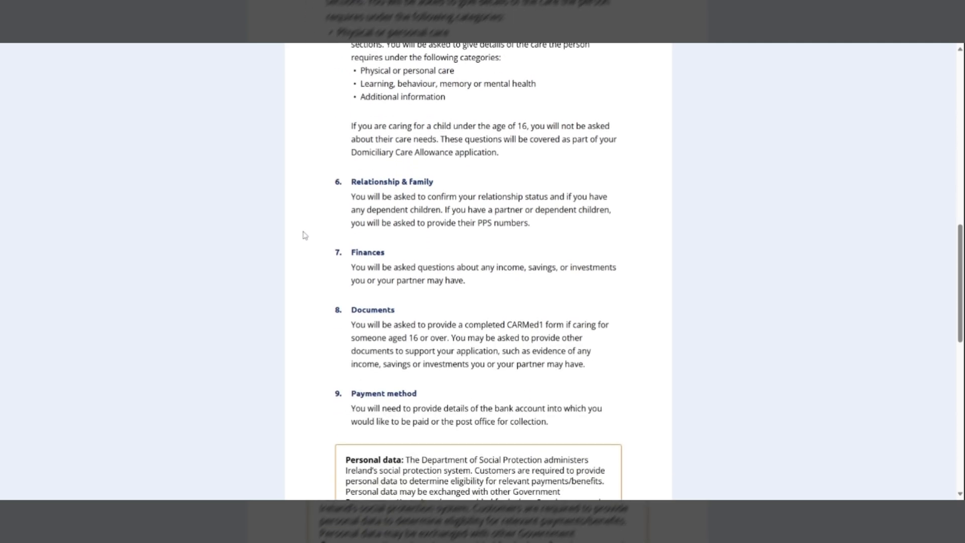
scroll(304, 235, down, 2)
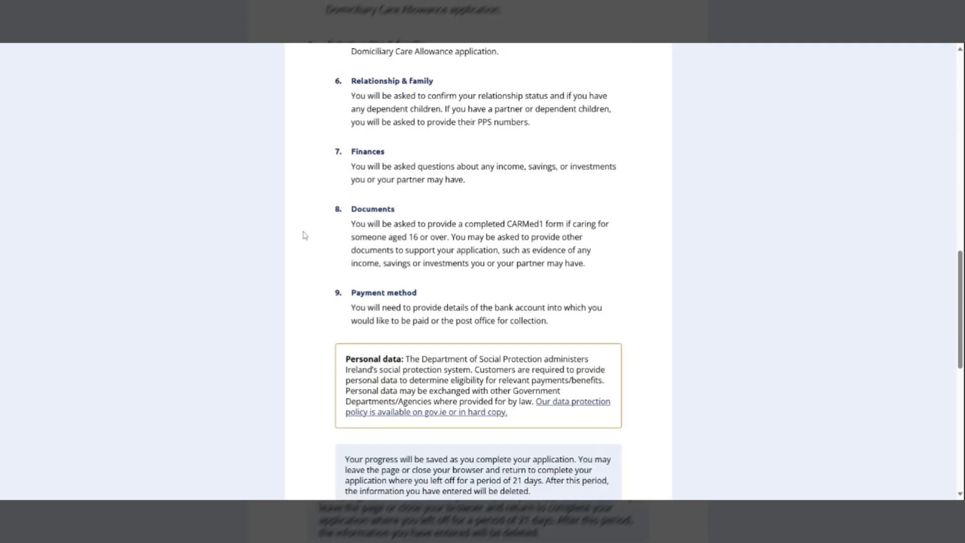
scroll(304, 235, down, 2)
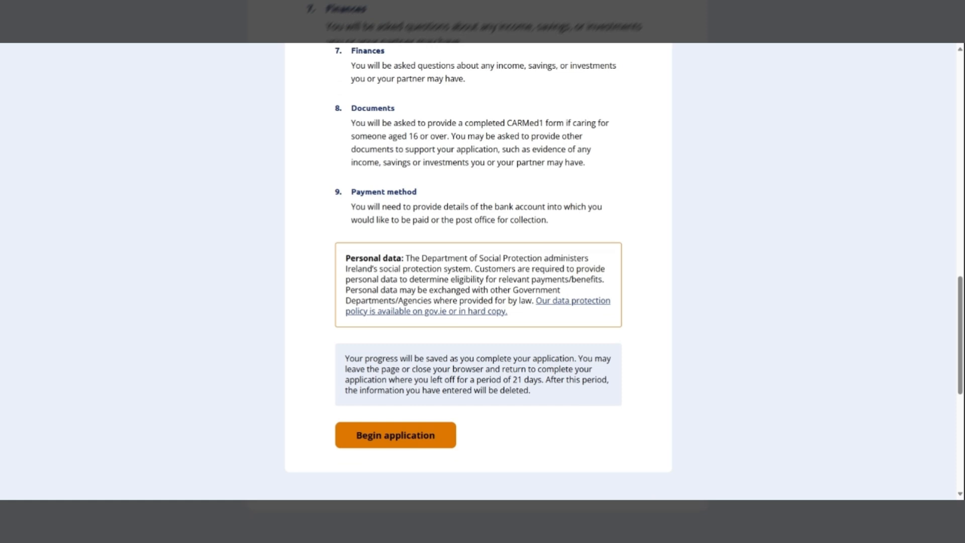
scroll(309, 239, down, 2)
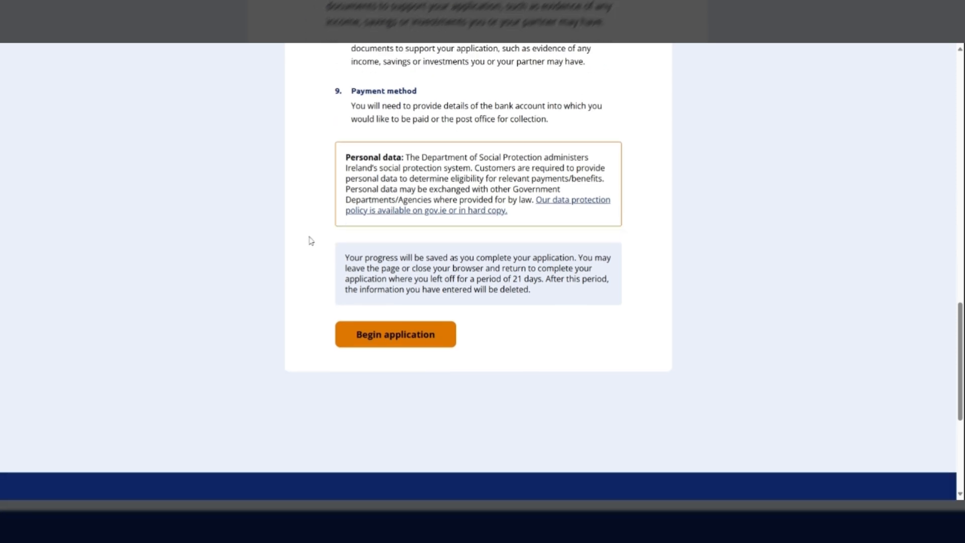
click(396, 349)
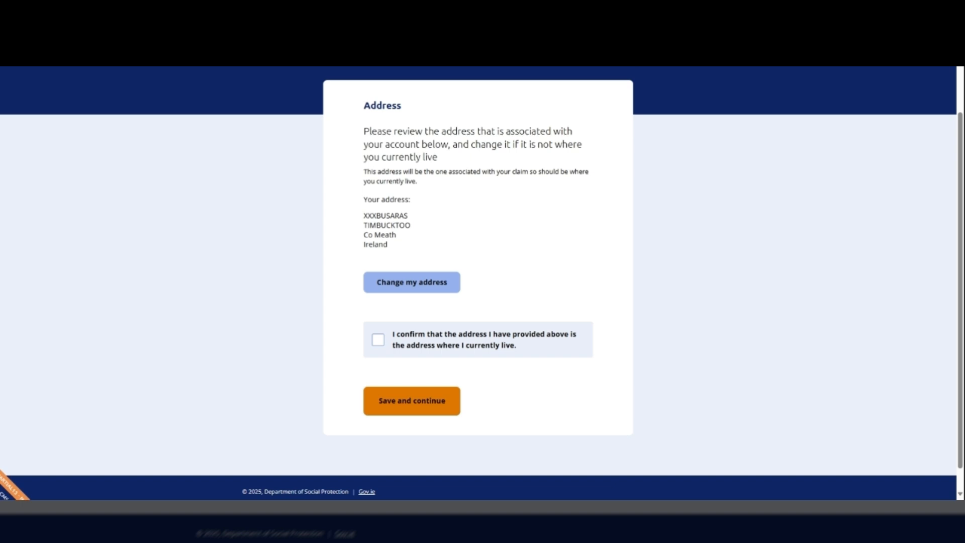
click(409, 285)
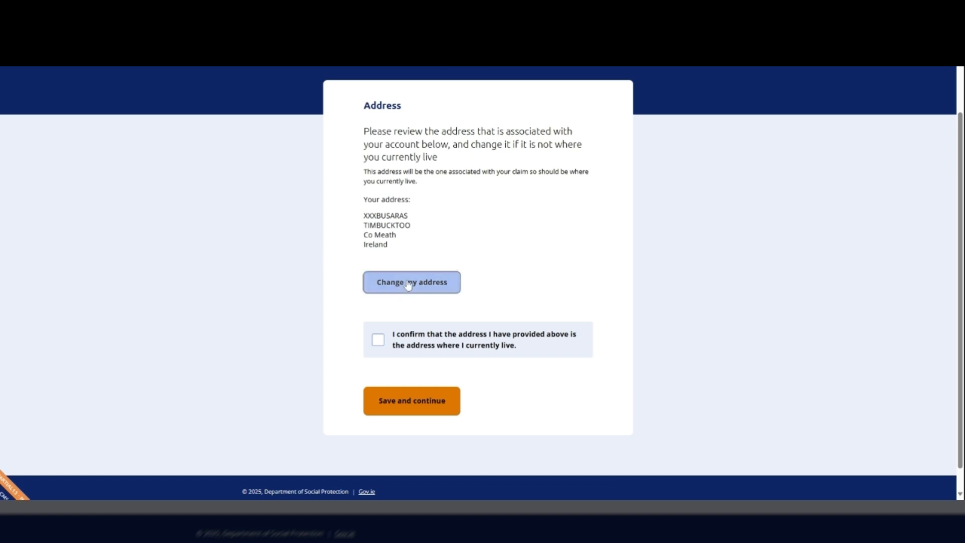
scroll(408, 285, down, 2)
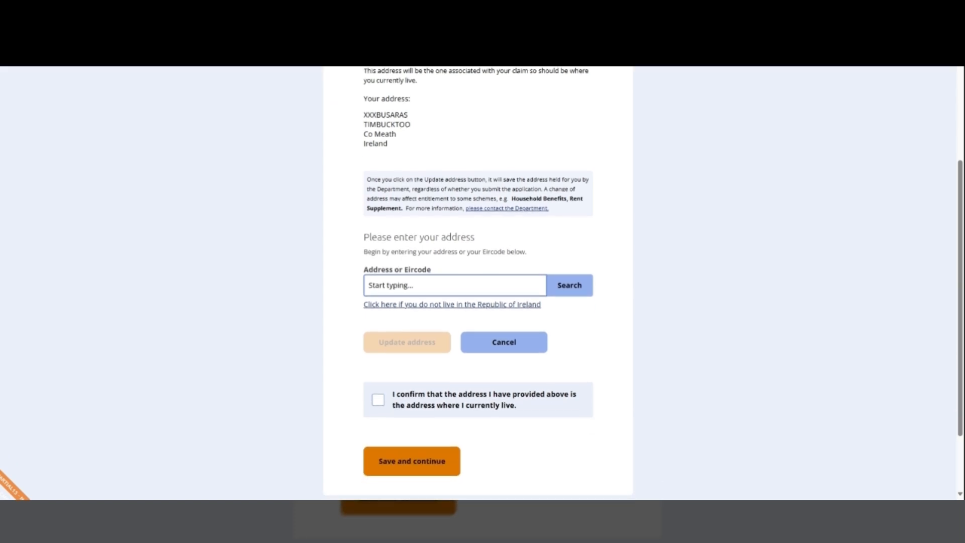
click(487, 340)
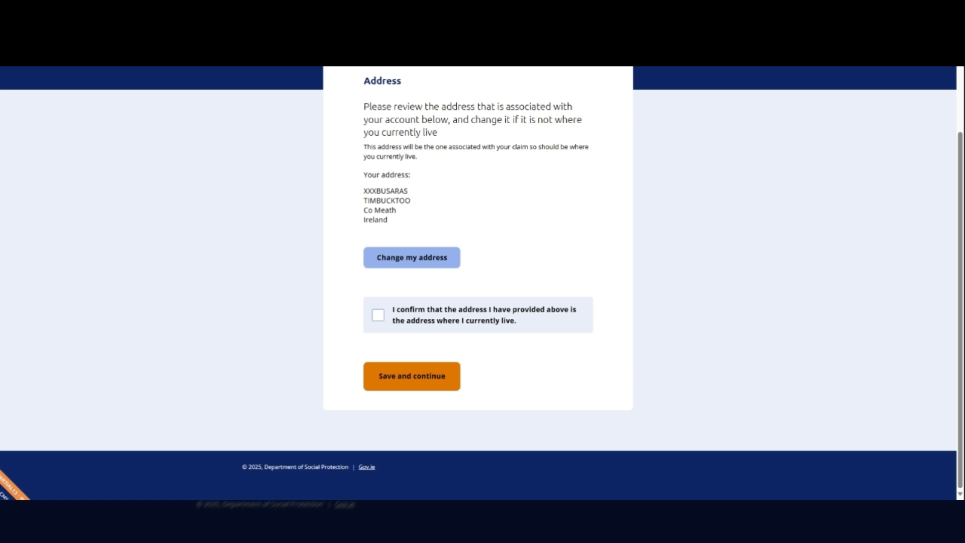
Step: Confirm that the address on the account is the current one, and save the Address section
click(378, 316)
click(408, 387)
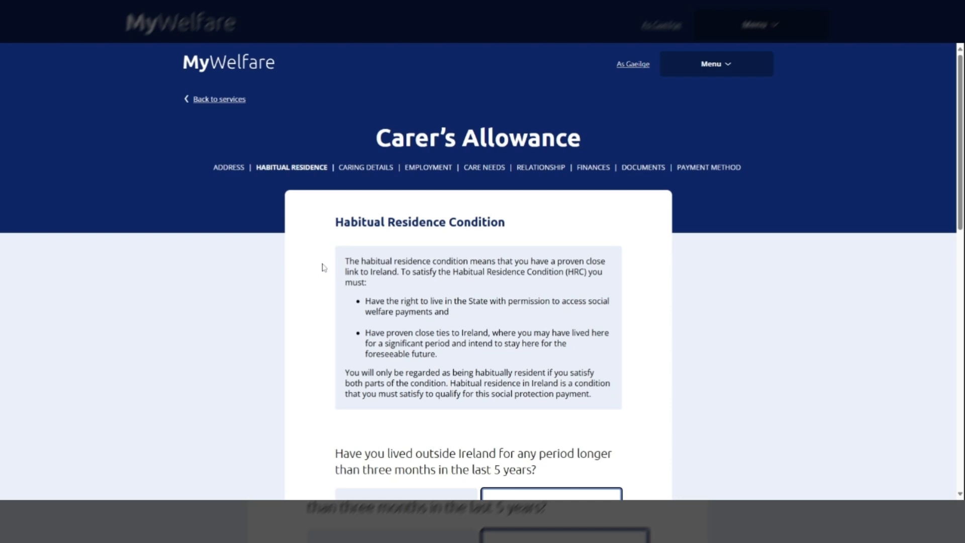
Step: Answer Yes to having lived outside Ireland for longer than three months in the last 5 years
scroll(324, 267, down, 3)
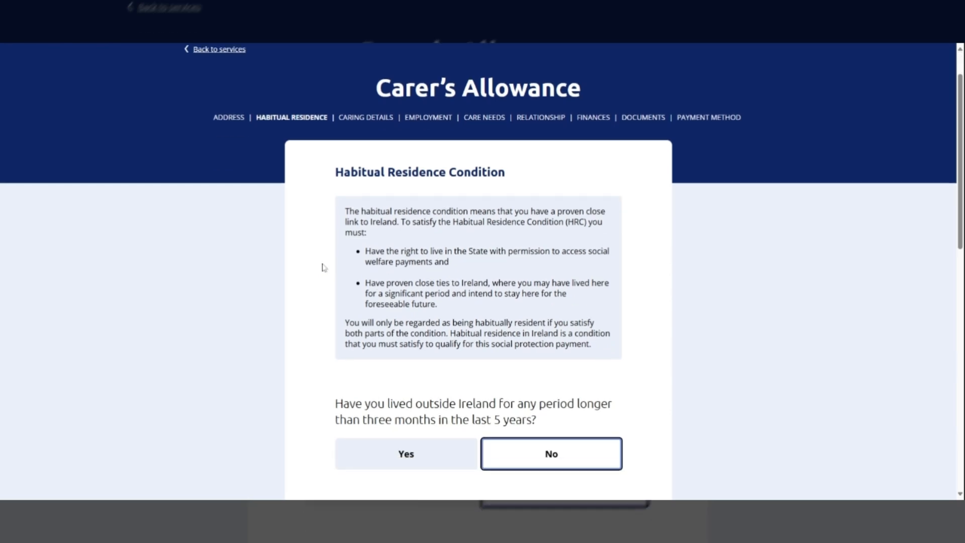
scroll(323, 268, down, 2)
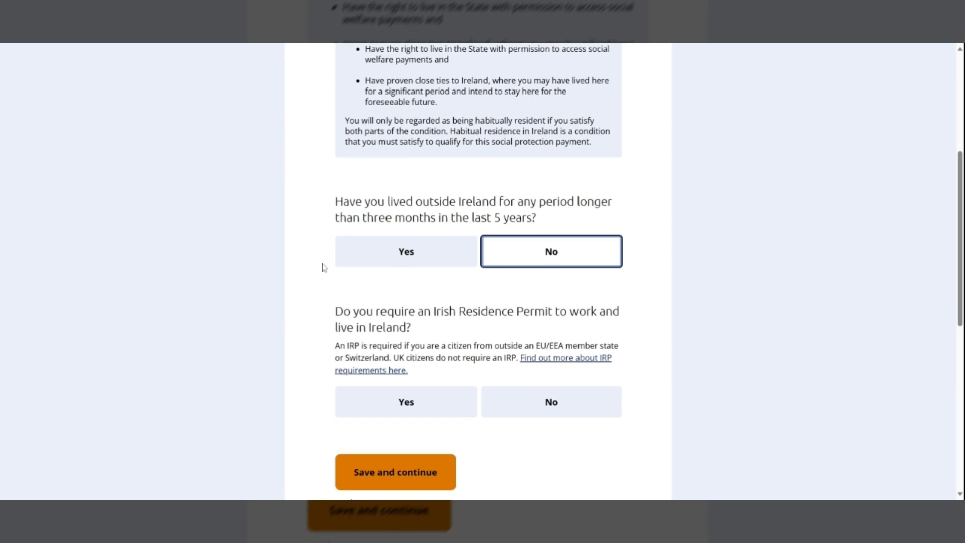
scroll(324, 267, down, 1)
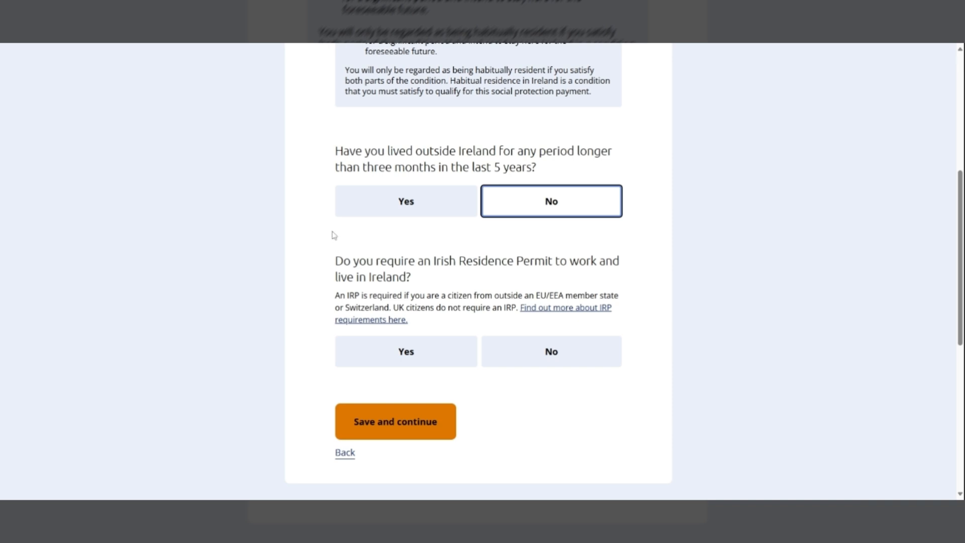
click(407, 206)
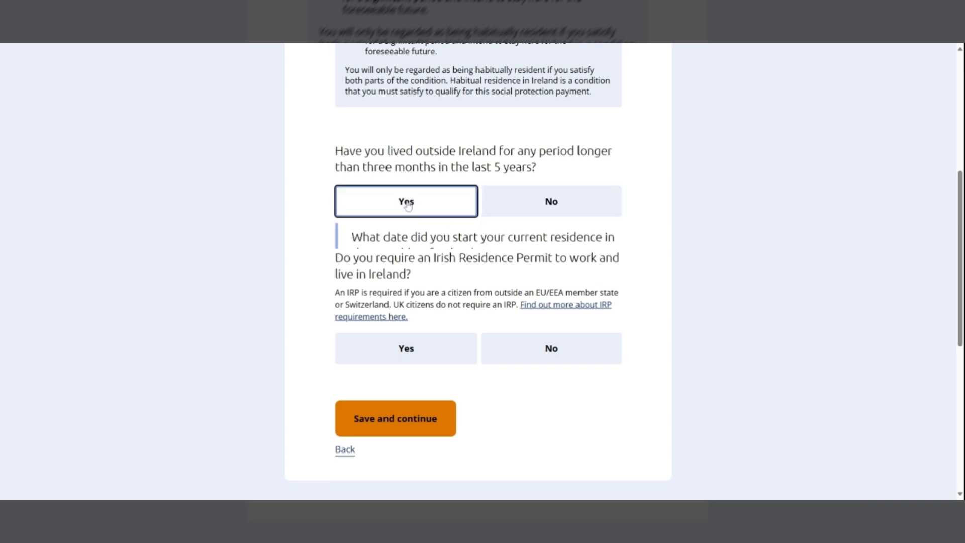
Step: Examine the follow-up questions on residence start date, countries lived in, length of stay, permission to reside and purpose of stay
scroll(299, 246, down, 2)
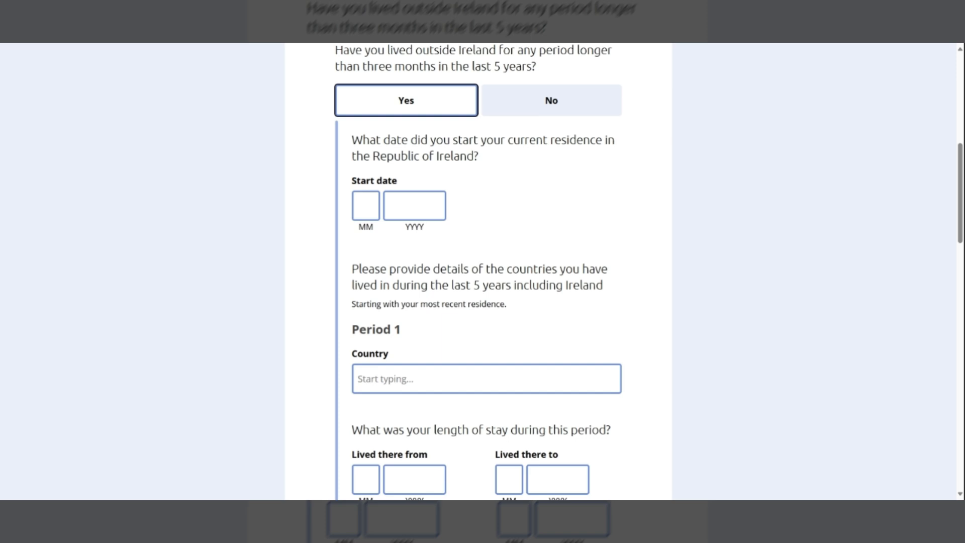
scroll(300, 247, down, 1)
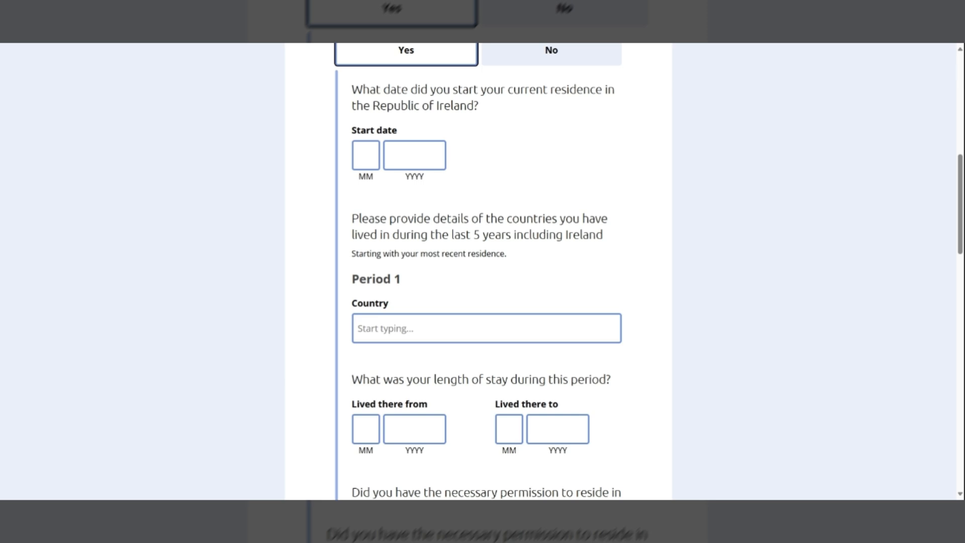
scroll(299, 247, down, 1)
scroll(299, 247, down, 2)
scroll(300, 247, down, 3)
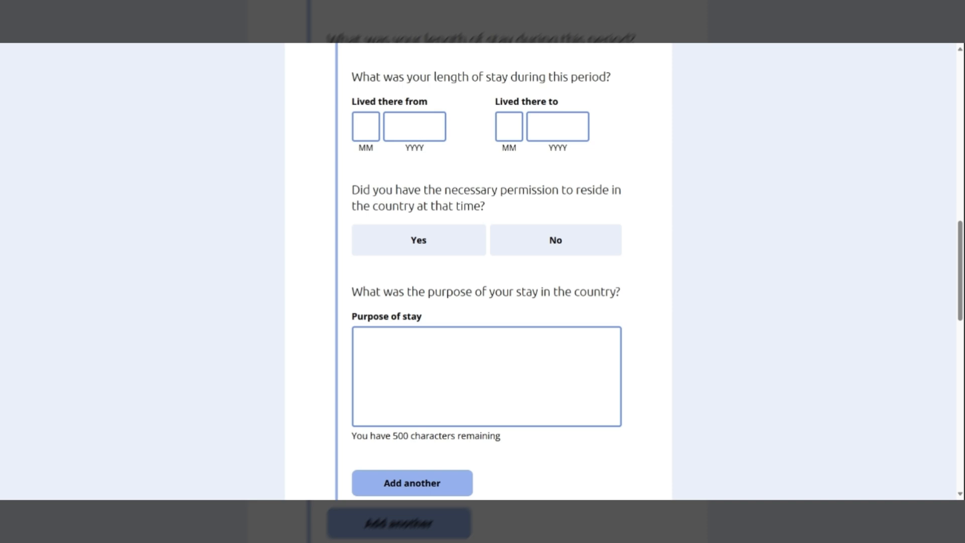
scroll(300, 247, down, 1)
scroll(299, 247, down, 1)
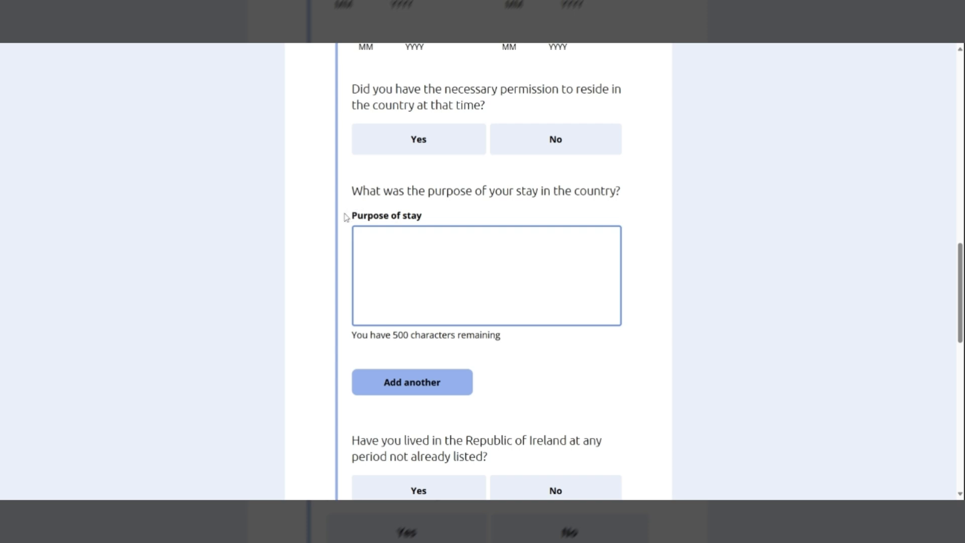
scroll(329, 257, down, 2)
scroll(329, 257, down, 1)
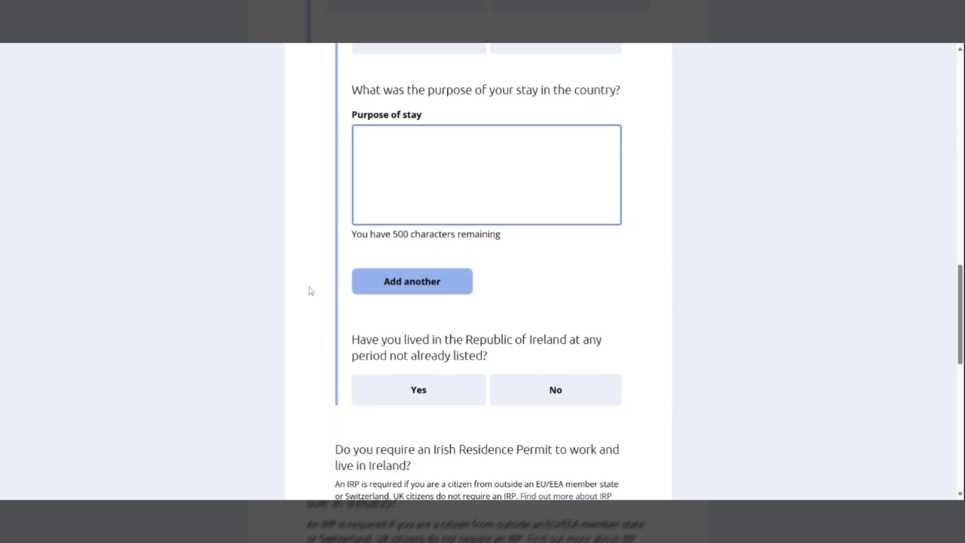
Step: Review the remaining residence follow-up questions, and change the answer on having lived outside Ireland in the last 5 years to No
scroll(309, 287, down, 3)
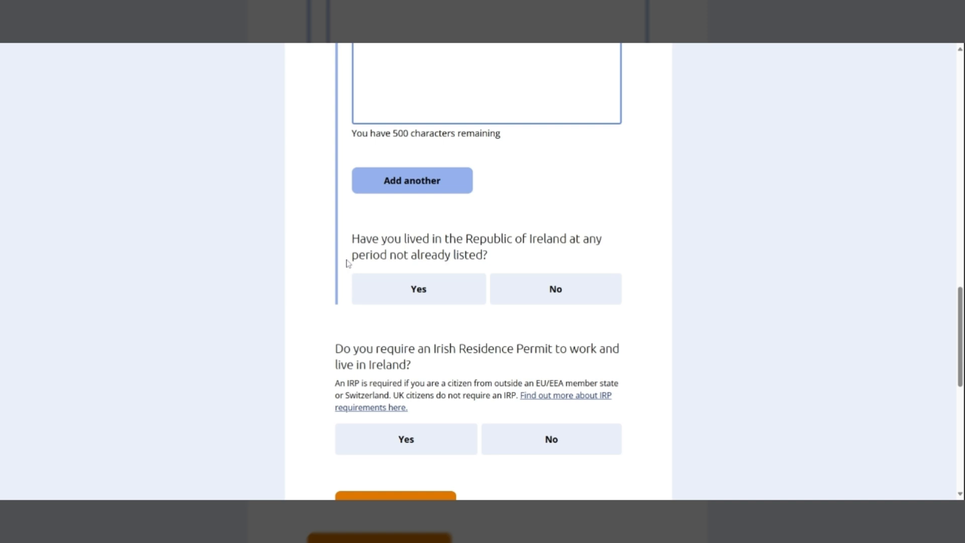
scroll(347, 263, up, 5)
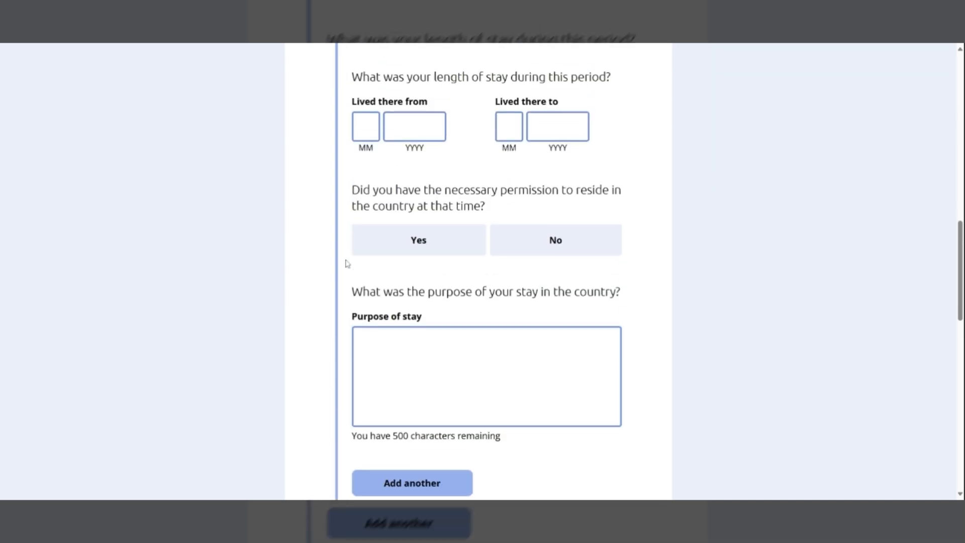
scroll(347, 263, up, 7)
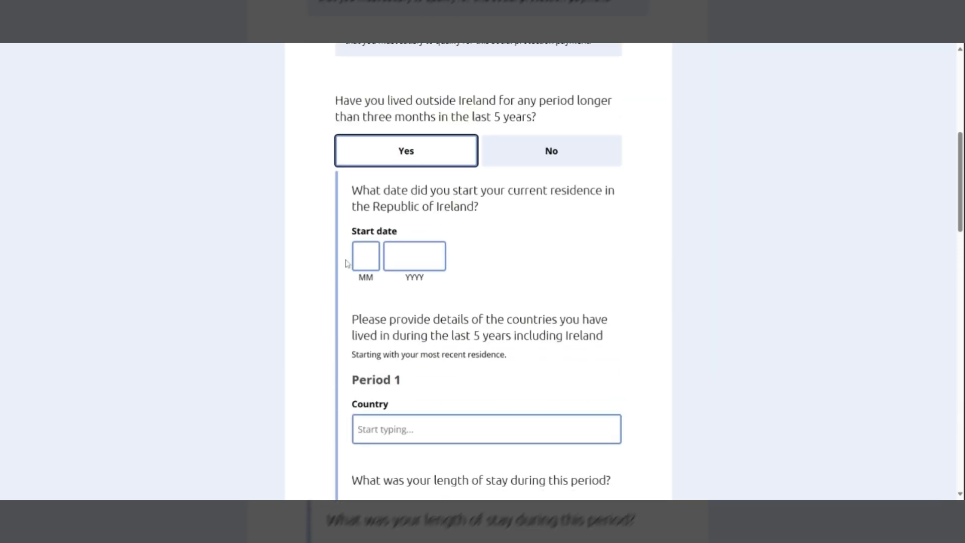
scroll(347, 263, up, 1)
click(518, 203)
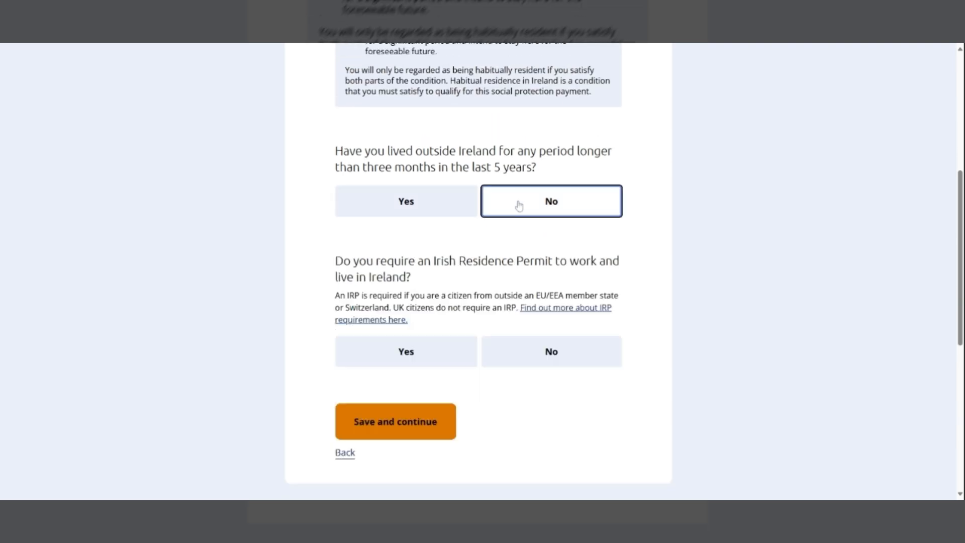
Step: Answer Yes to requiring an Irish Residence Permit and to holding a valid one, and look at the registration number and expiry date fields
scroll(320, 281, down, 1)
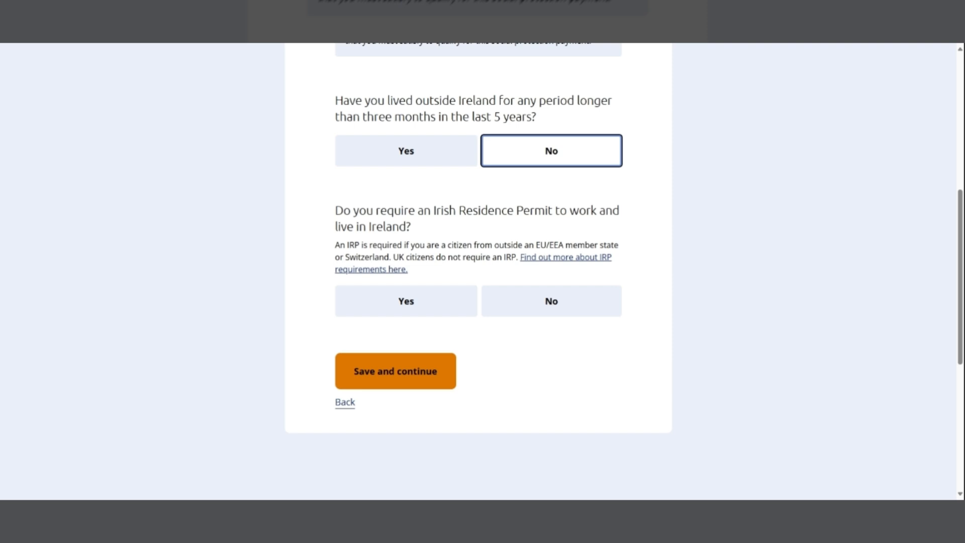
click(390, 301)
scroll(321, 297, down, 1)
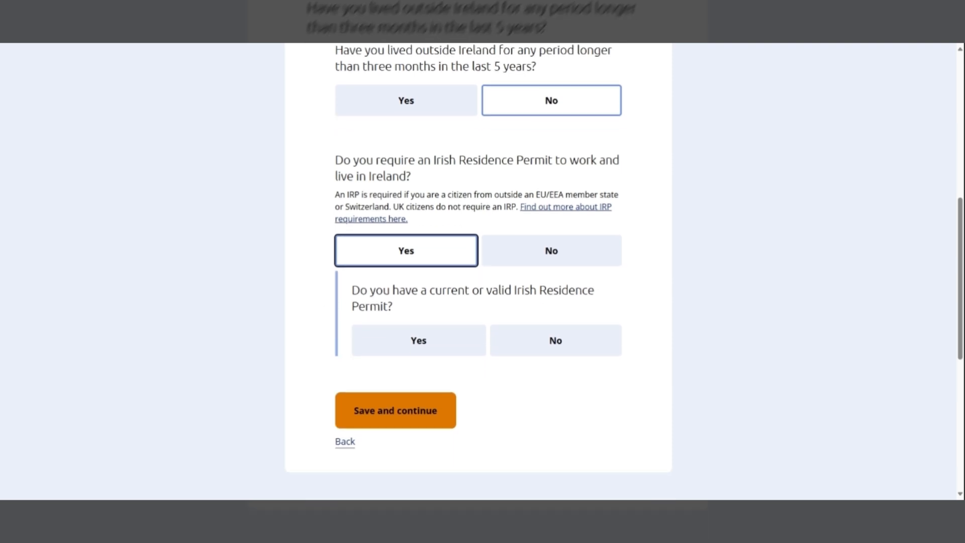
click(402, 346)
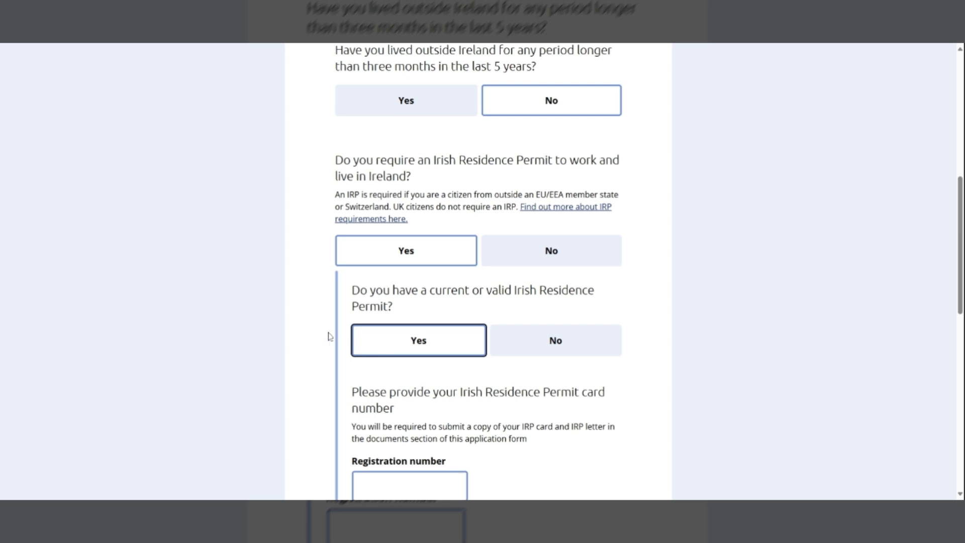
scroll(329, 336, down, 2)
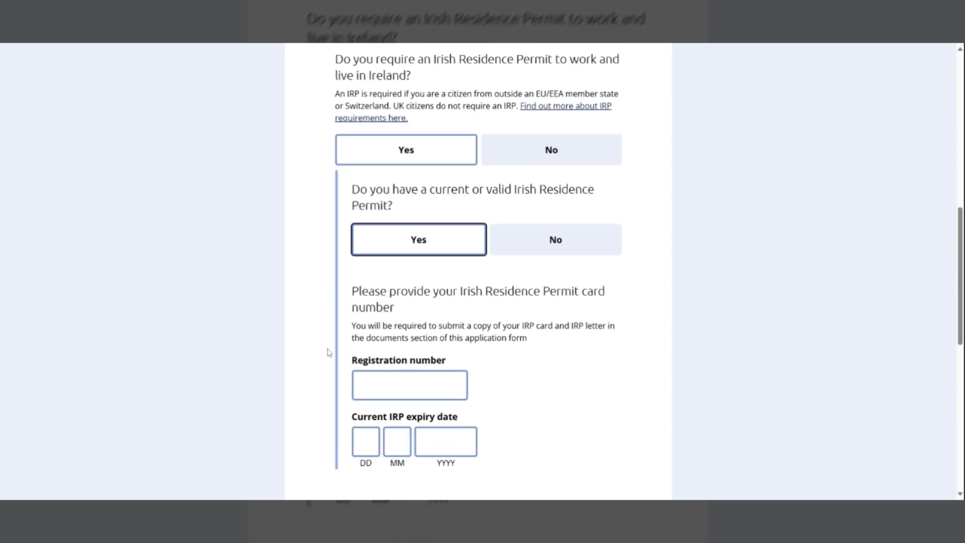
scroll(329, 354, down, 1)
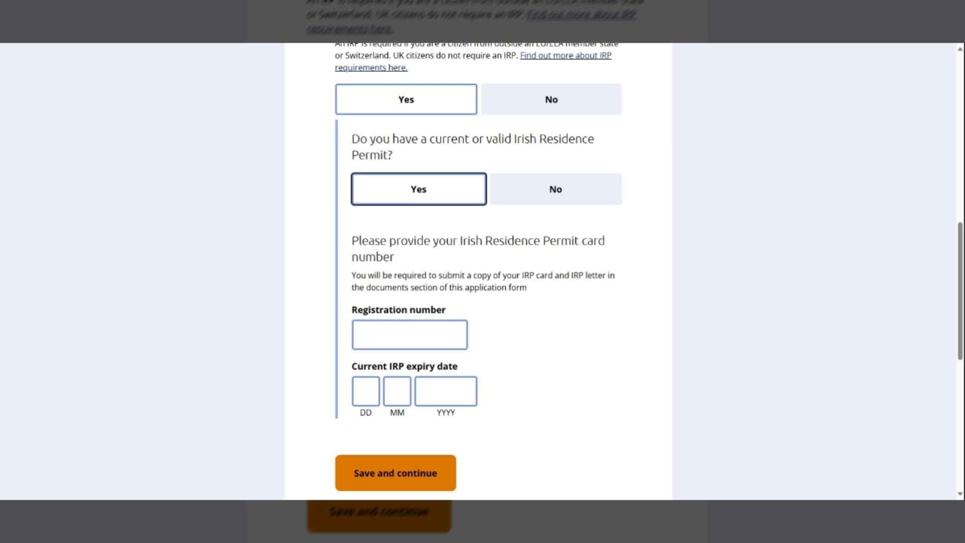
Step: Answer No to requiring an Irish Residence Permit, and save the Habitual Residence section
click(498, 104)
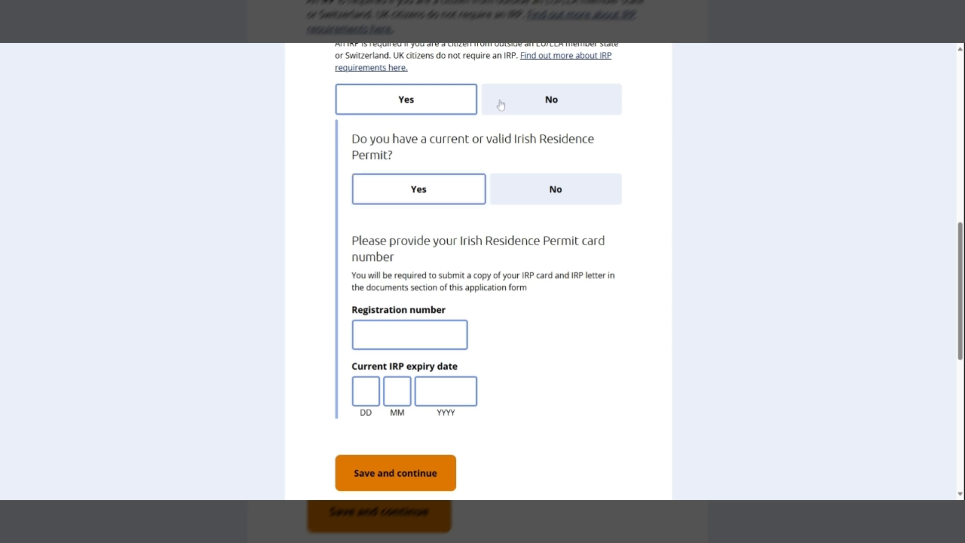
scroll(312, 216, up, 4)
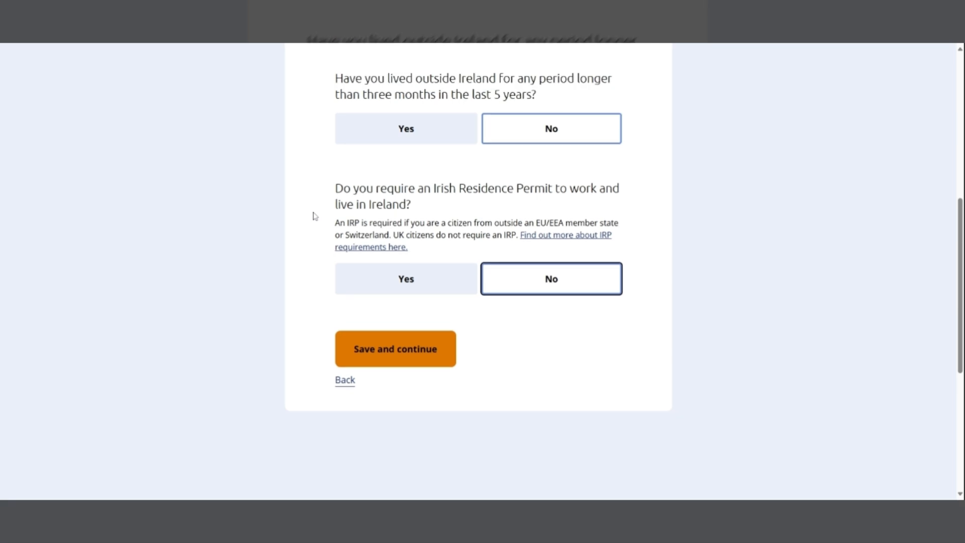
click(391, 388)
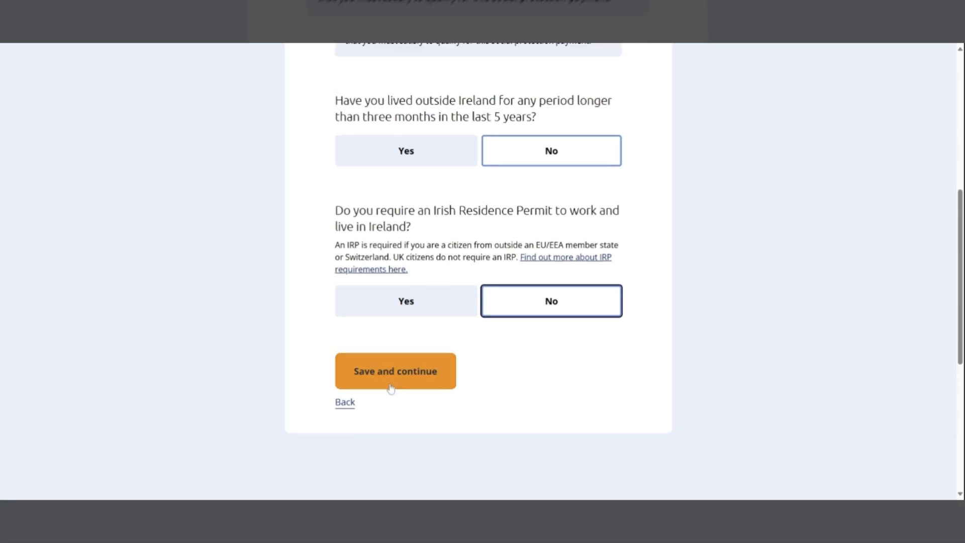
click(390, 387)
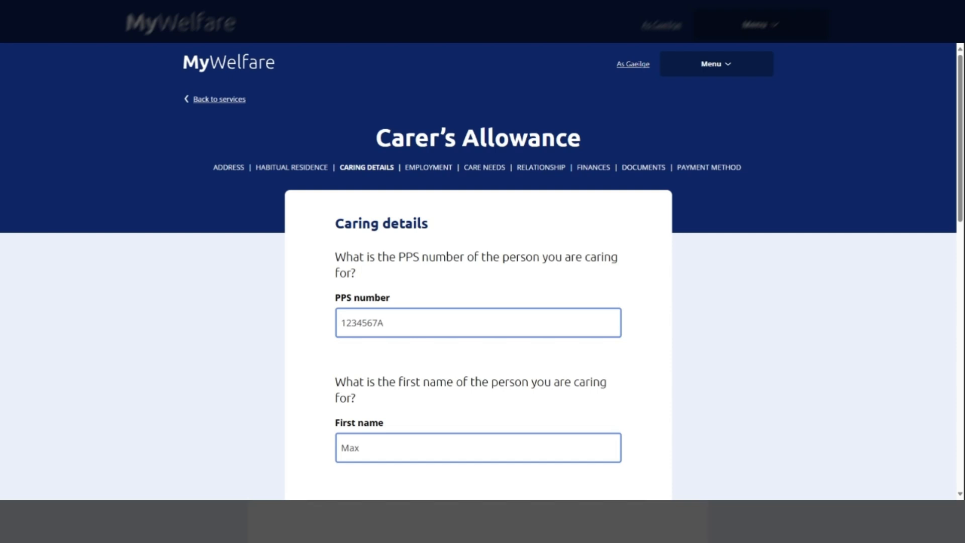
Step: Review the cared-for person's PPS number, first name, last name and date of birth, and save the page
scroll(302, 272, down, 4)
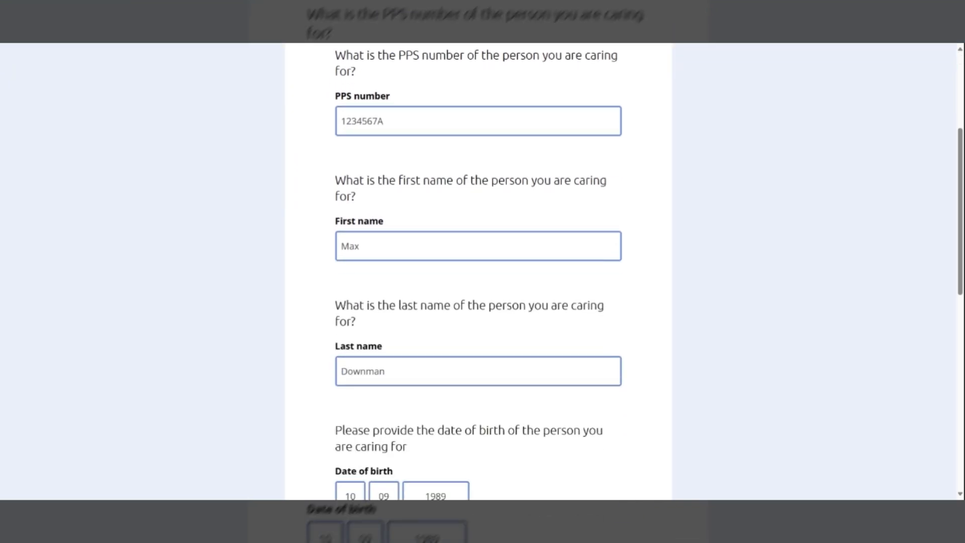
scroll(302, 274, down, 1)
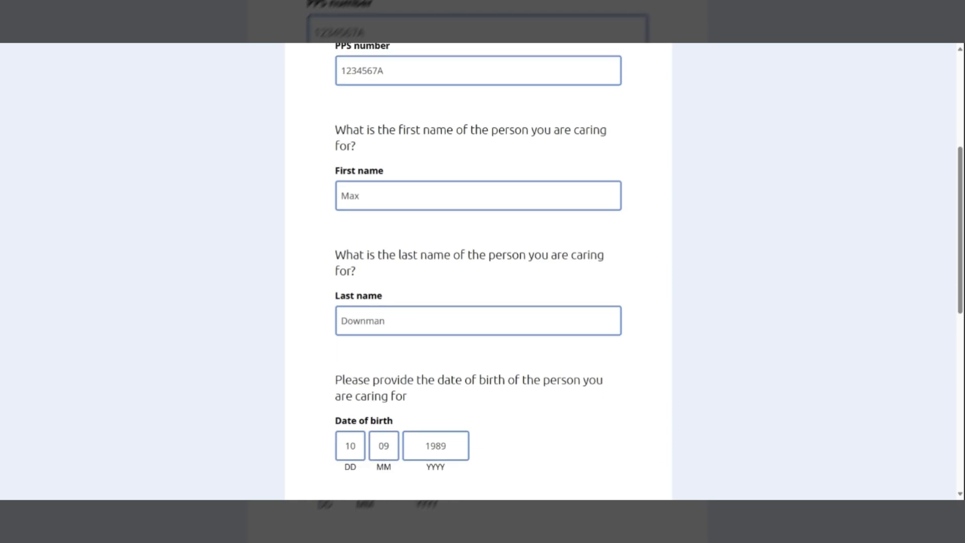
scroll(302, 274, down, 3)
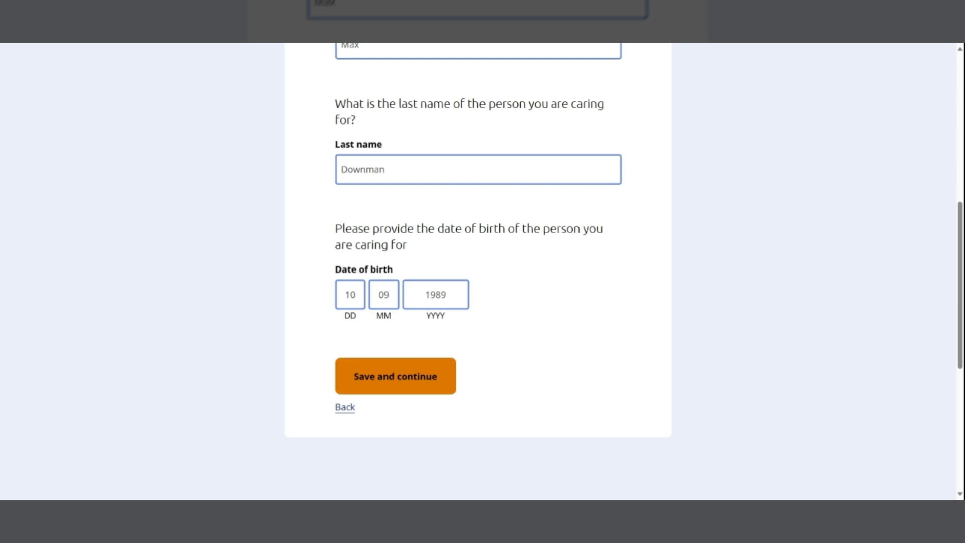
click(390, 387)
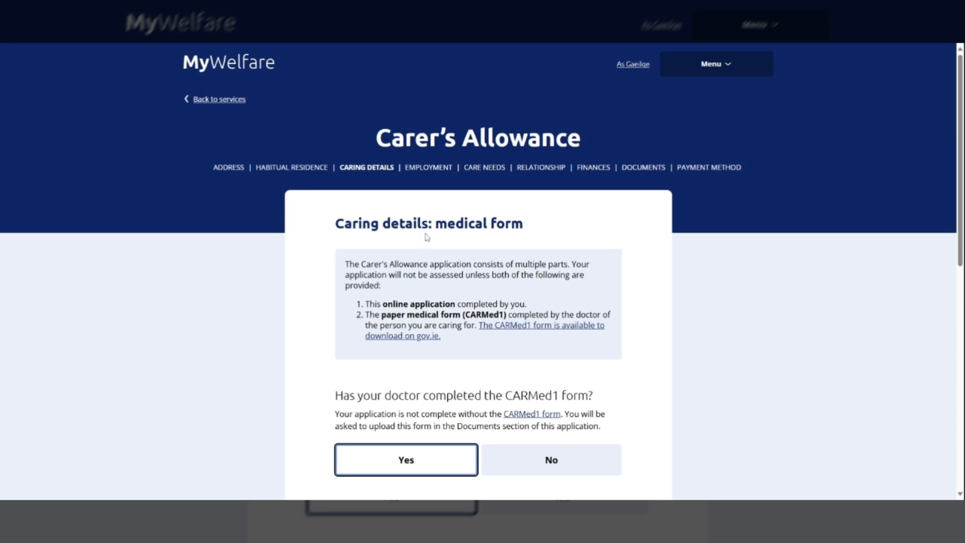
Step: Keep Yes as the answer on whether the doctor has completed the CARMed1 form, and save the medical form page
scroll(296, 261, down, 3)
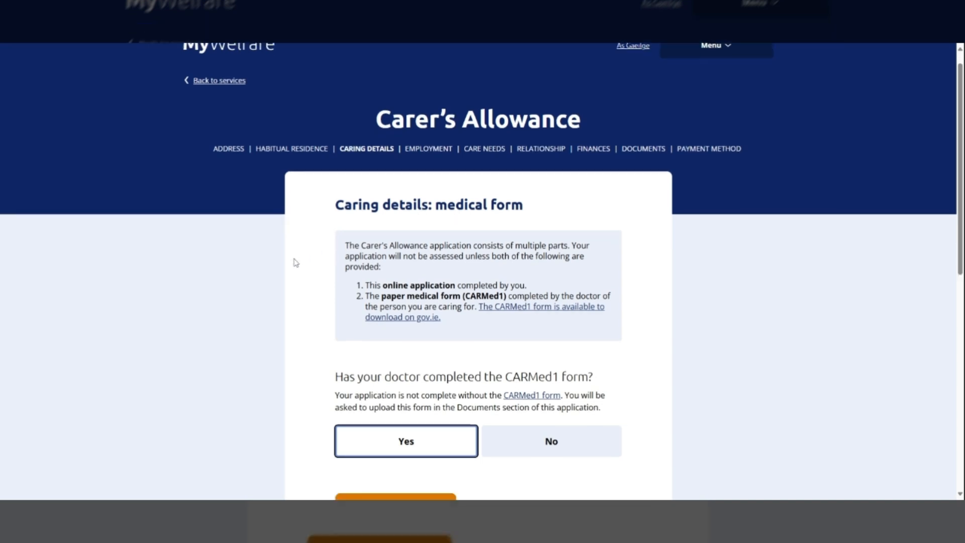
scroll(295, 262, down, 1)
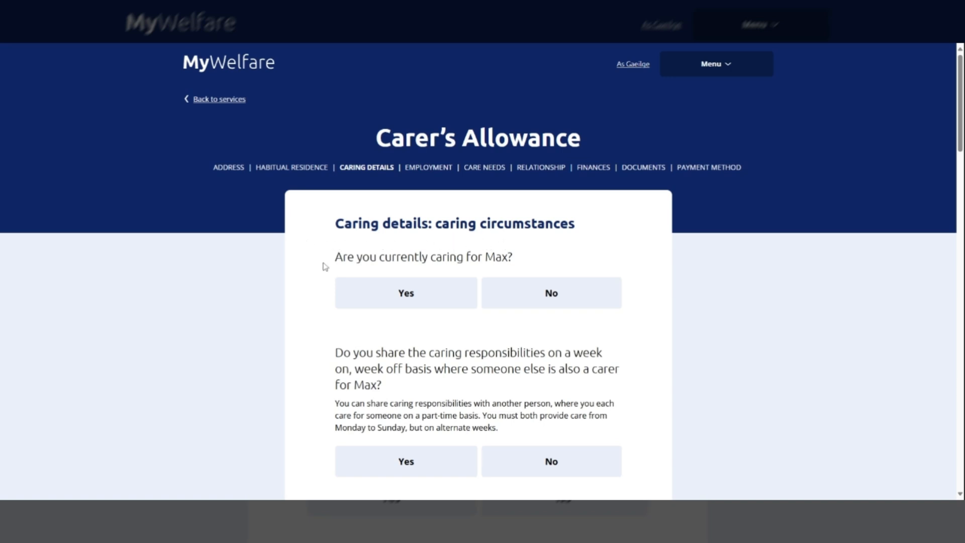
Step: Check the start date question that a No answer brings up, and answer Yes to currently caring for the person
click(401, 301)
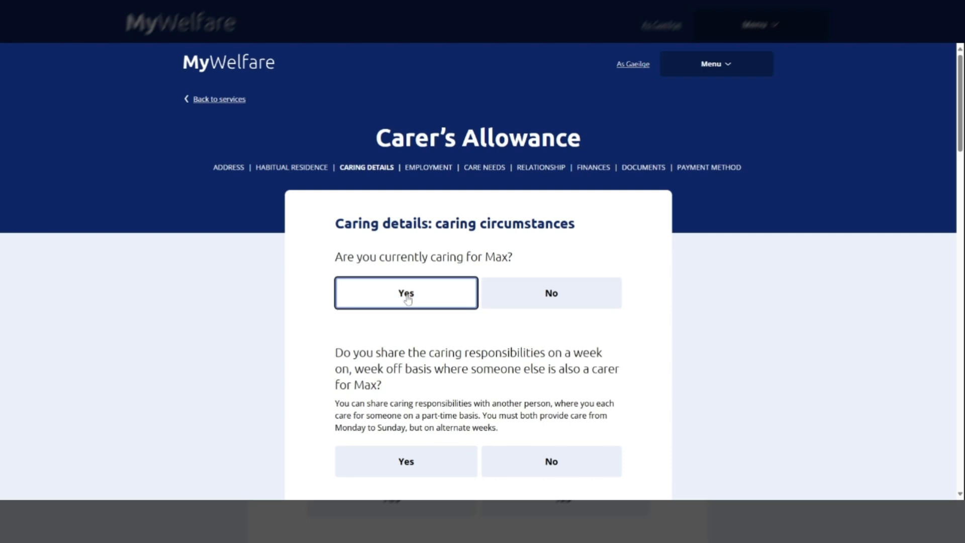
click(526, 303)
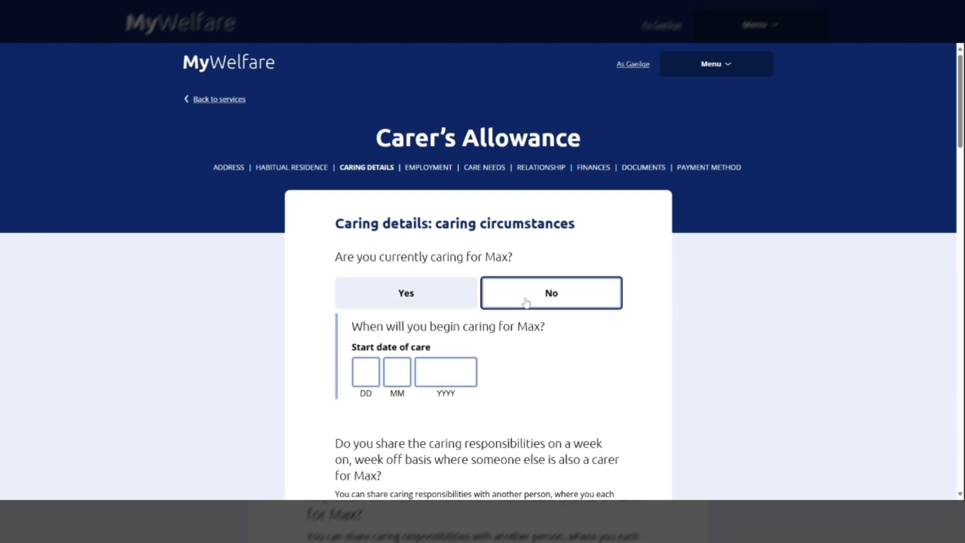
click(397, 306)
Step: Answer No to sharing the caring responsibilities on a week on, week off basis
scroll(297, 318, down, 2)
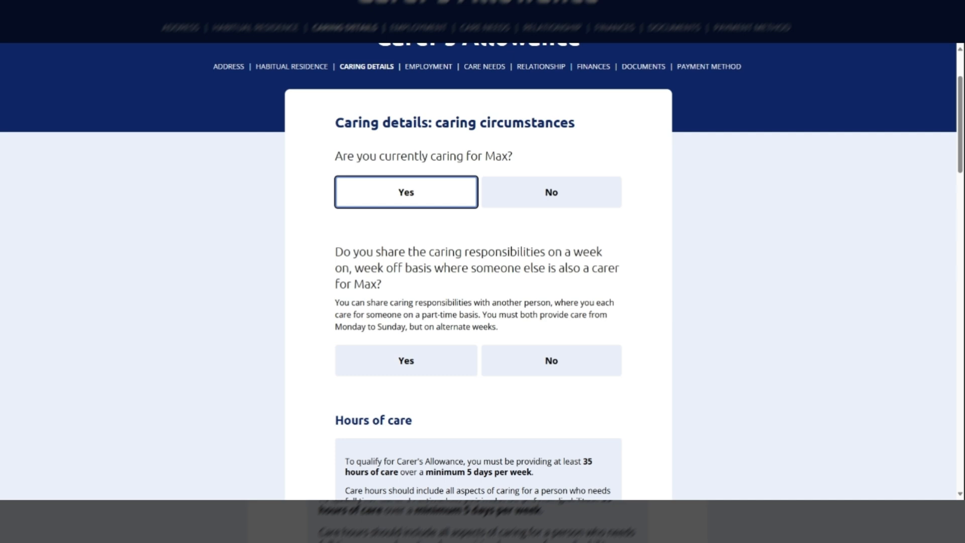
scroll(308, 308, down, 2)
click(413, 268)
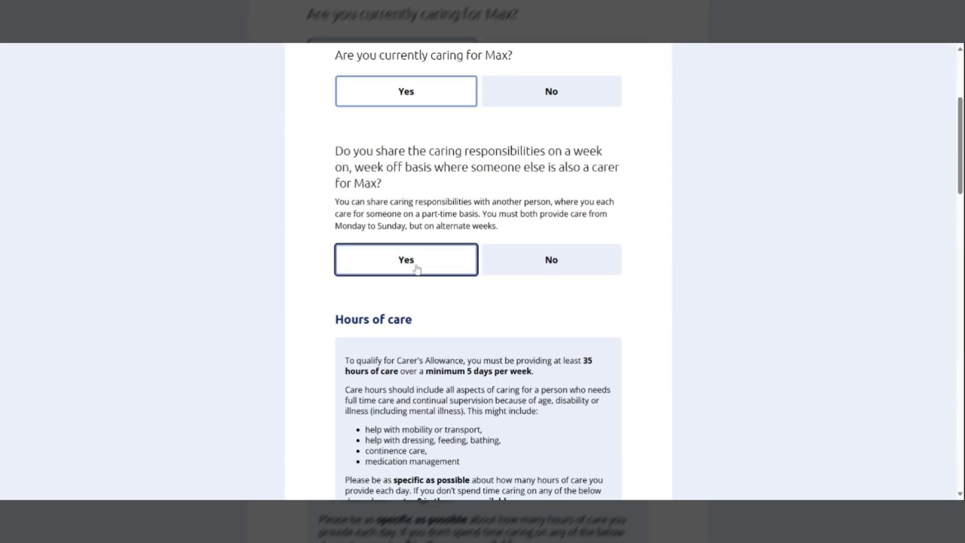
click(522, 267)
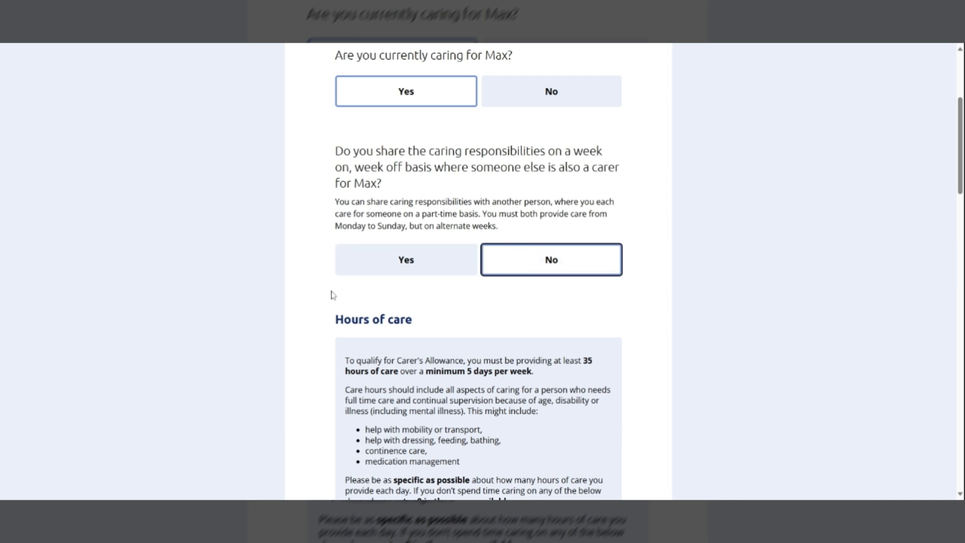
Step: Review the Hours of care guidance and the average hours entered for Monday to Sunday, and save the caring circumstances page
scroll(314, 300, down, 3)
scroll(314, 299, down, 1)
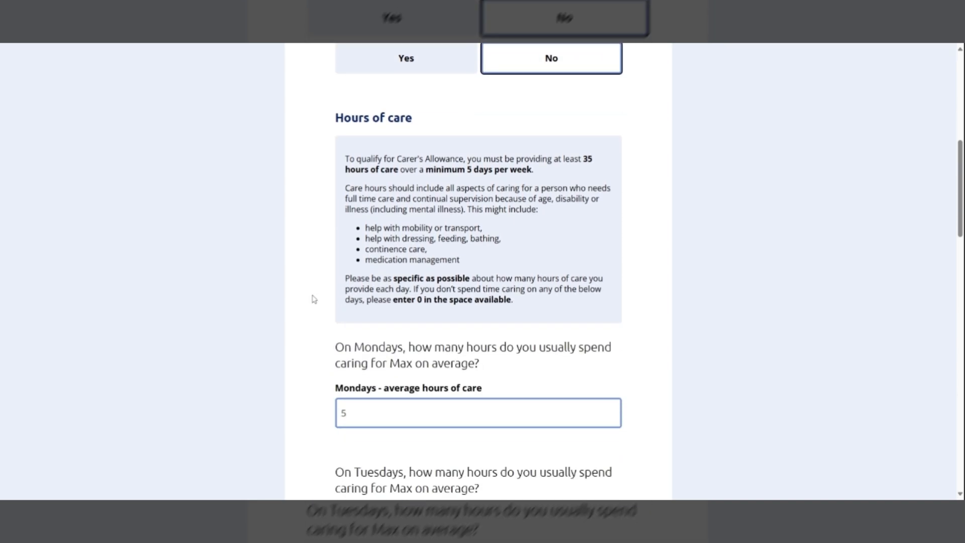
scroll(314, 299, down, 1)
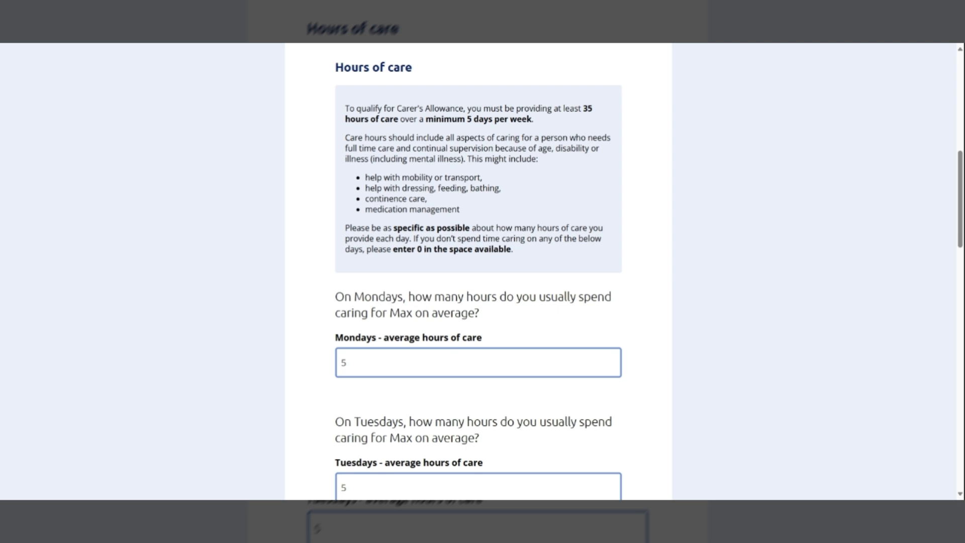
scroll(313, 299, down, 1)
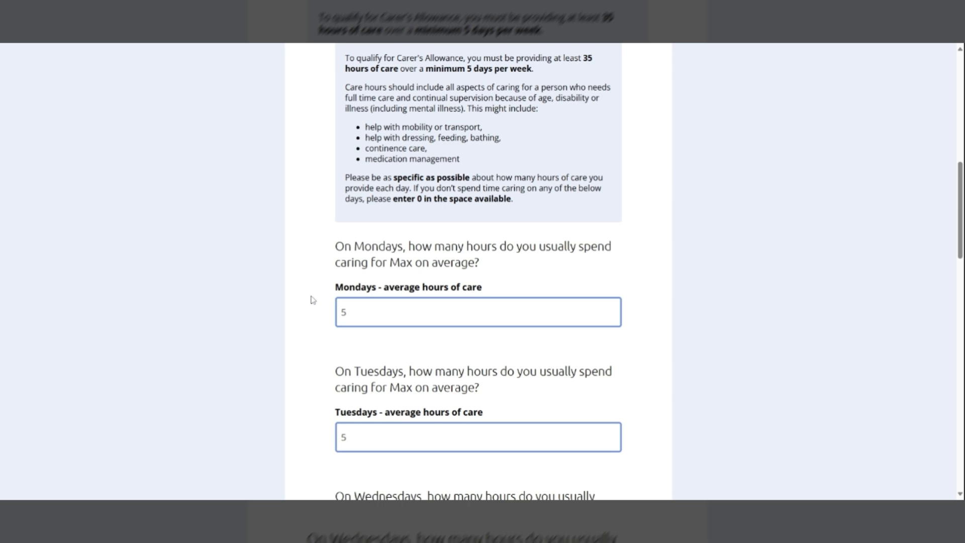
scroll(313, 300, down, 1)
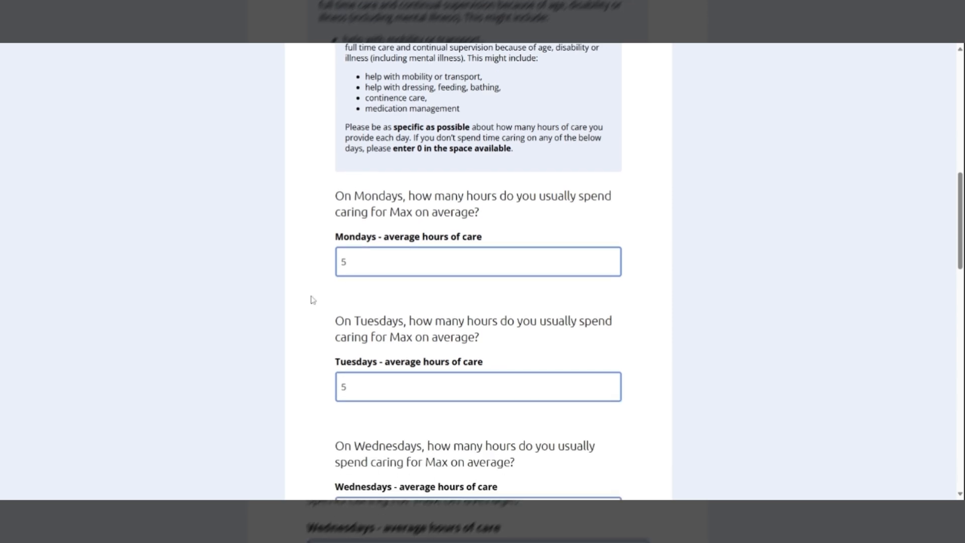
scroll(313, 300, down, 1)
scroll(313, 300, down, 2)
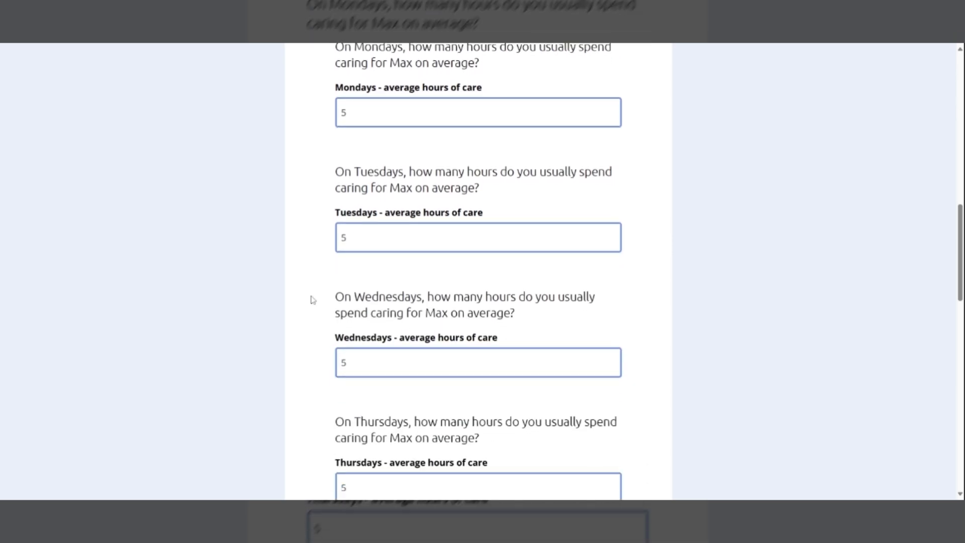
scroll(312, 299, down, 5)
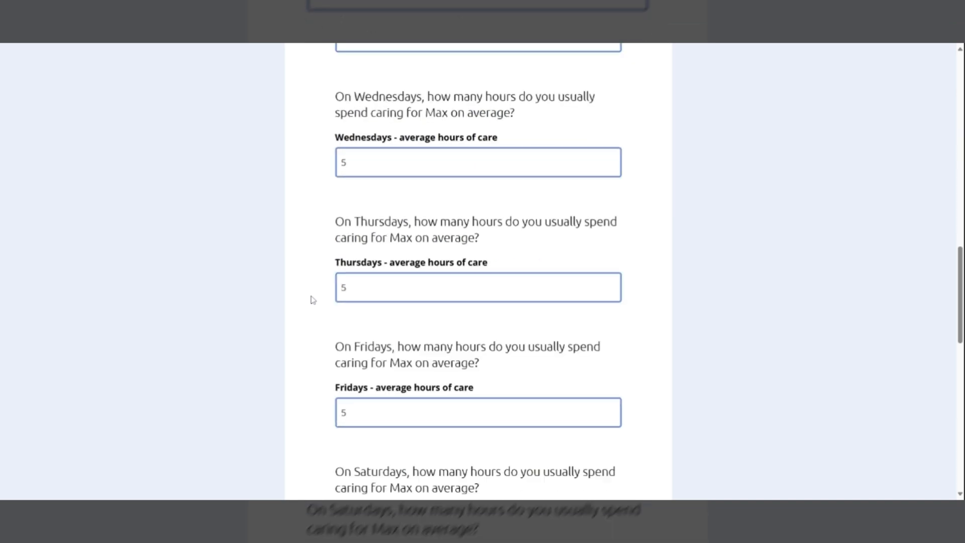
scroll(312, 300, down, 5)
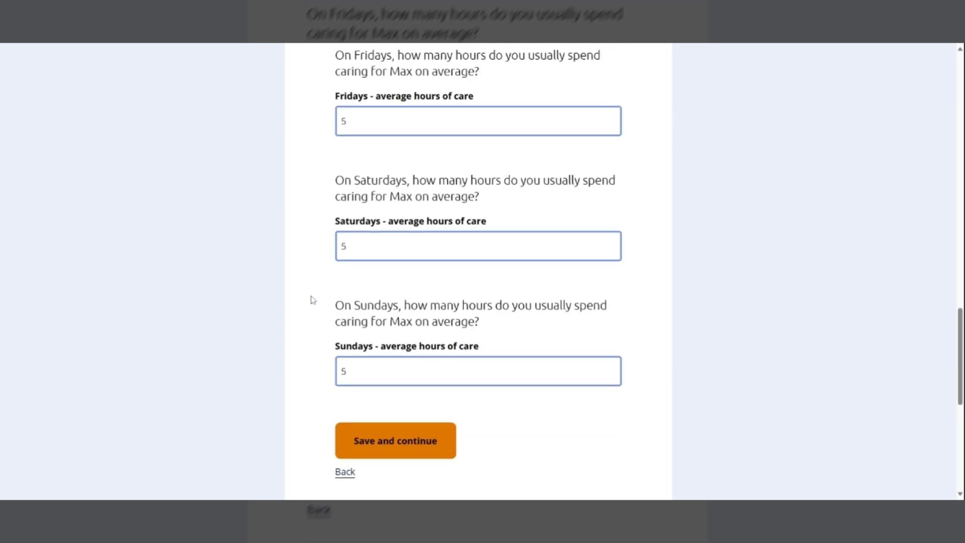
scroll(312, 299, down, 1)
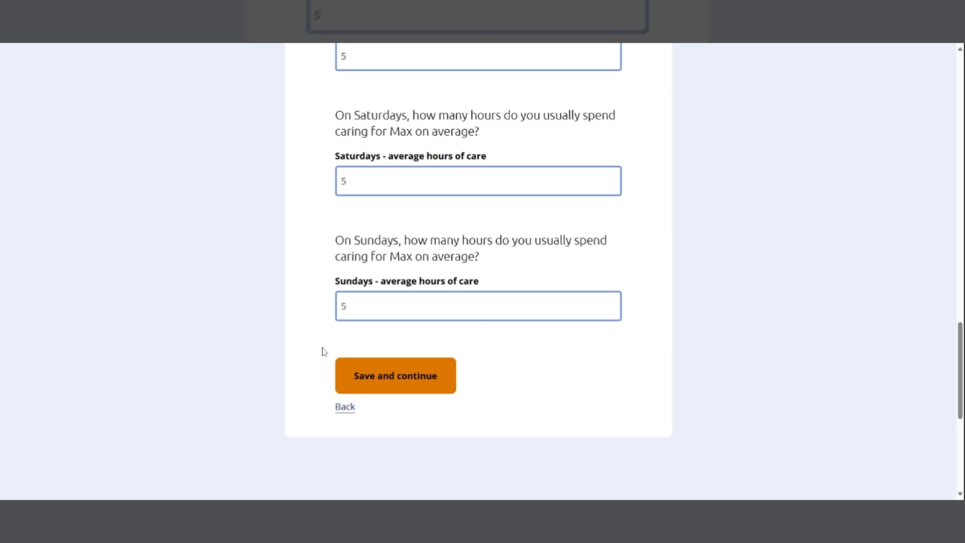
click(394, 384)
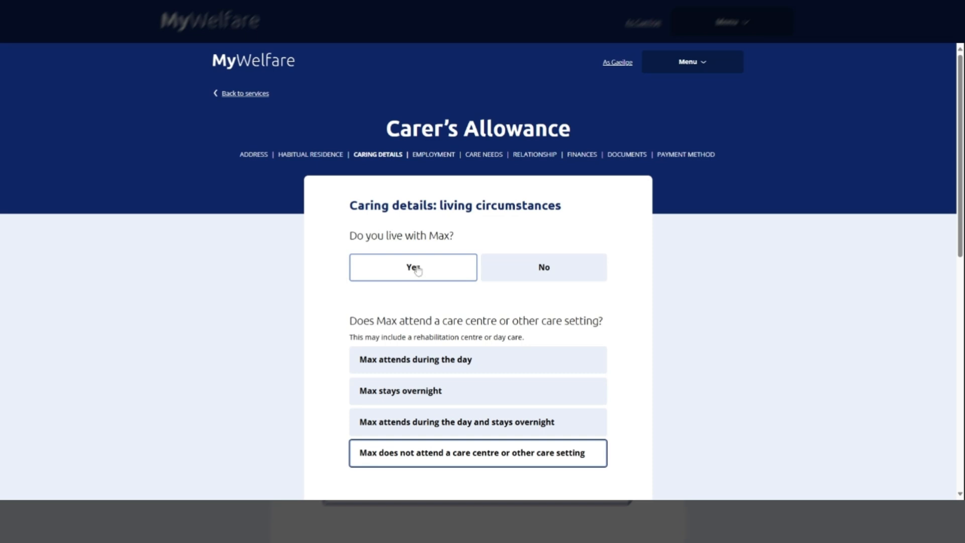
Step: Answer No to living with the cared-for person, and look at the follow-up questions on their address and distance away
click(521, 276)
scroll(336, 303, down, 1)
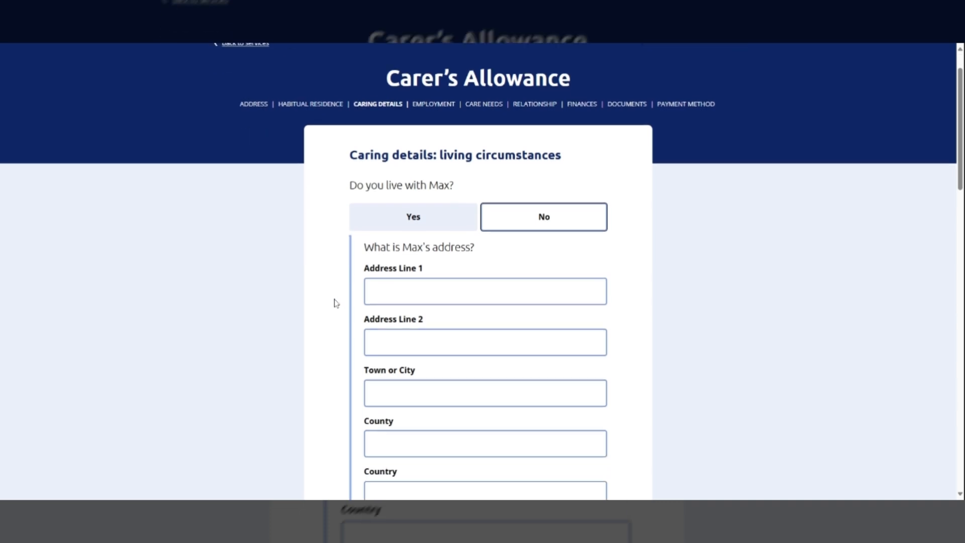
scroll(335, 303, down, 4)
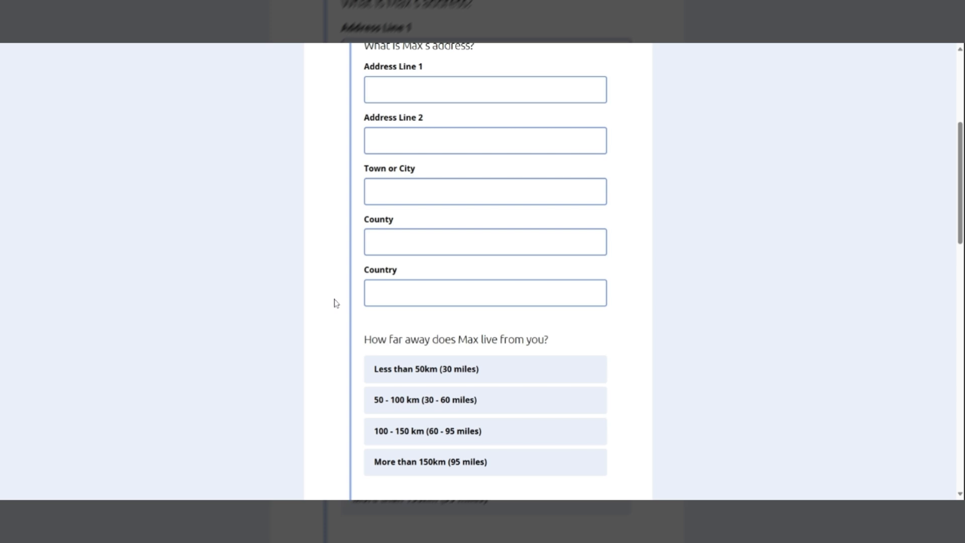
Step: Look through the remaining distance and communication system questions, and change the answer to Yes for living with the cared-for person
scroll(336, 303, down, 4)
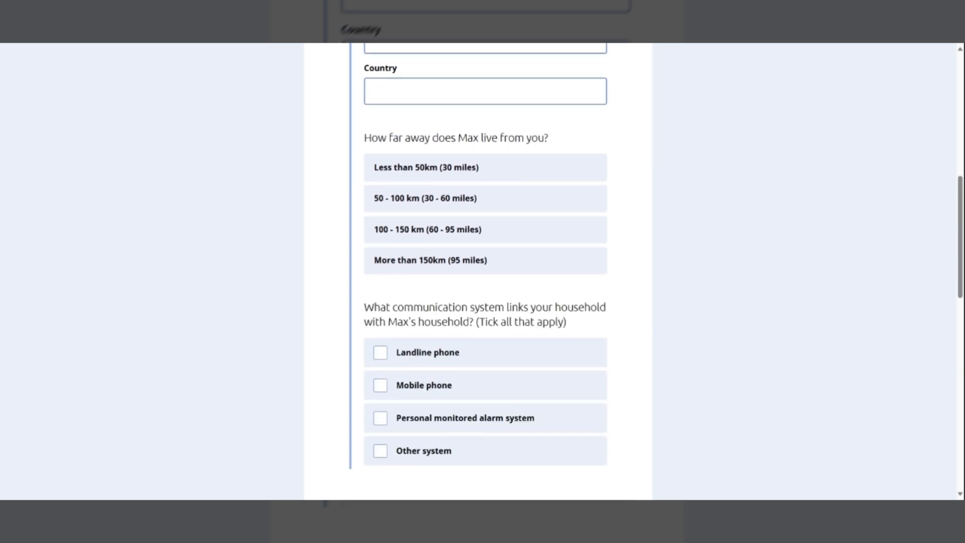
scroll(336, 303, down, 1)
scroll(336, 303, up, 8)
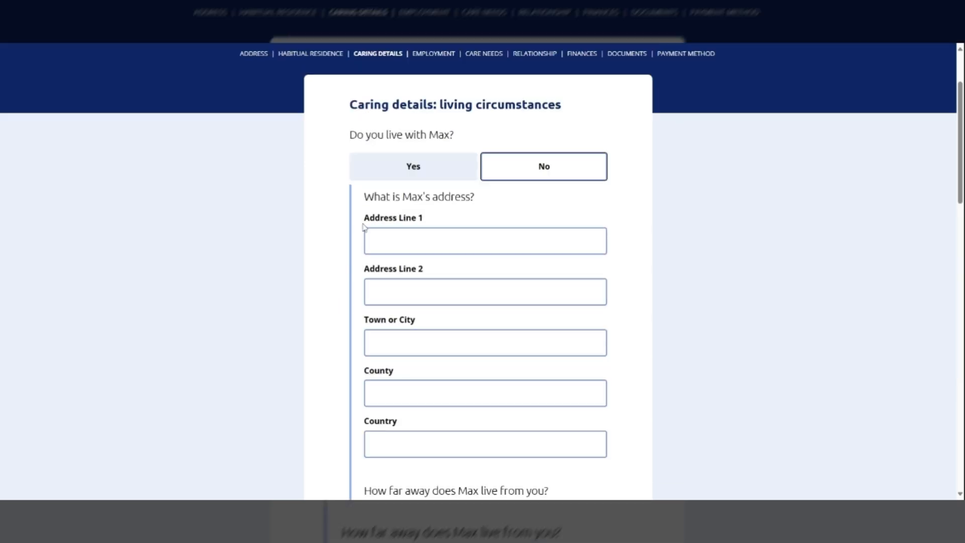
click(377, 172)
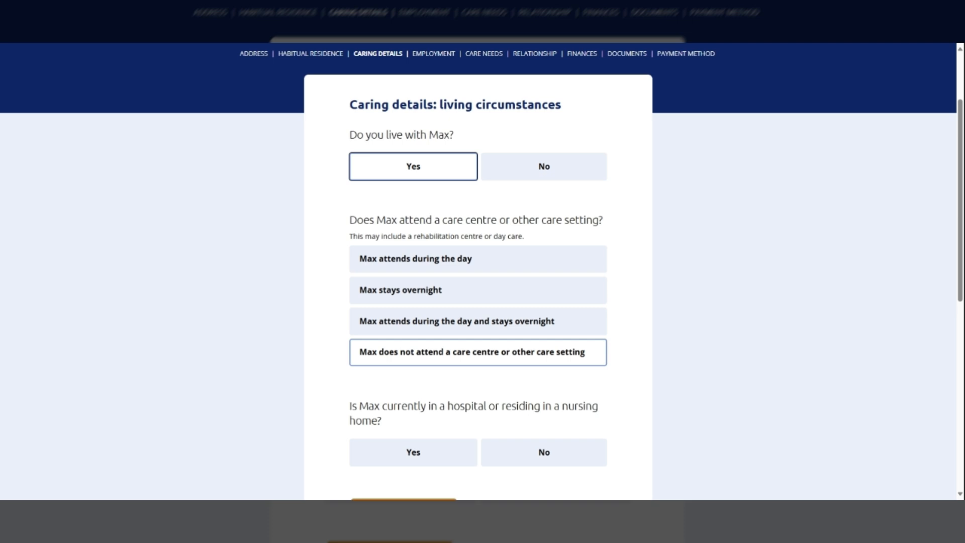
Step: Choose daytime attendance at a care centre and review its questions on days per week, centre name and address
click(387, 270)
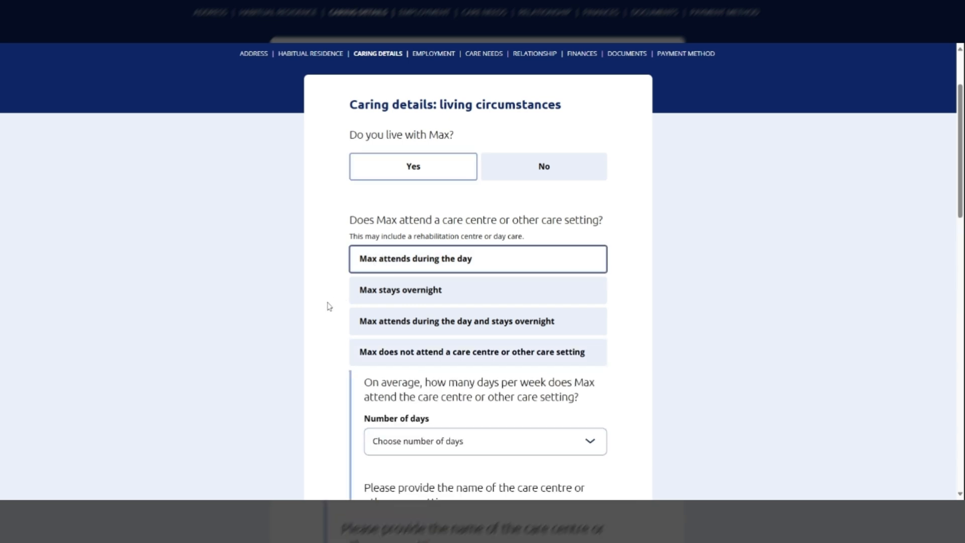
scroll(328, 307, down, 3)
scroll(328, 306, down, 1)
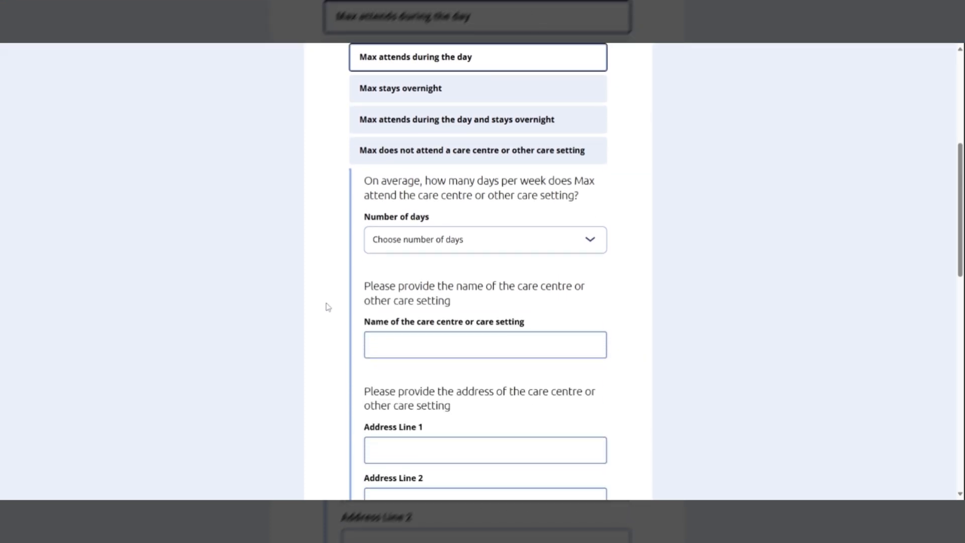
scroll(327, 307, down, 1)
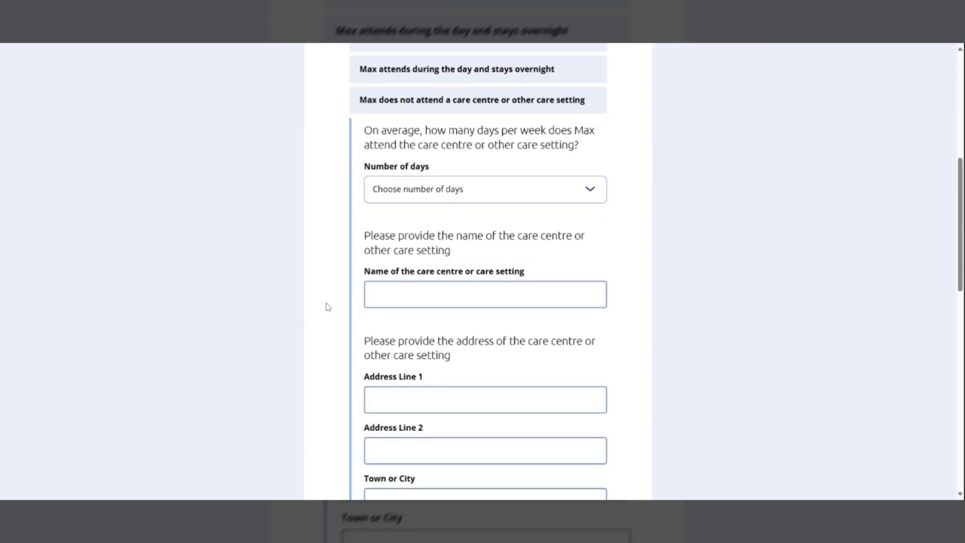
scroll(328, 307, down, 4)
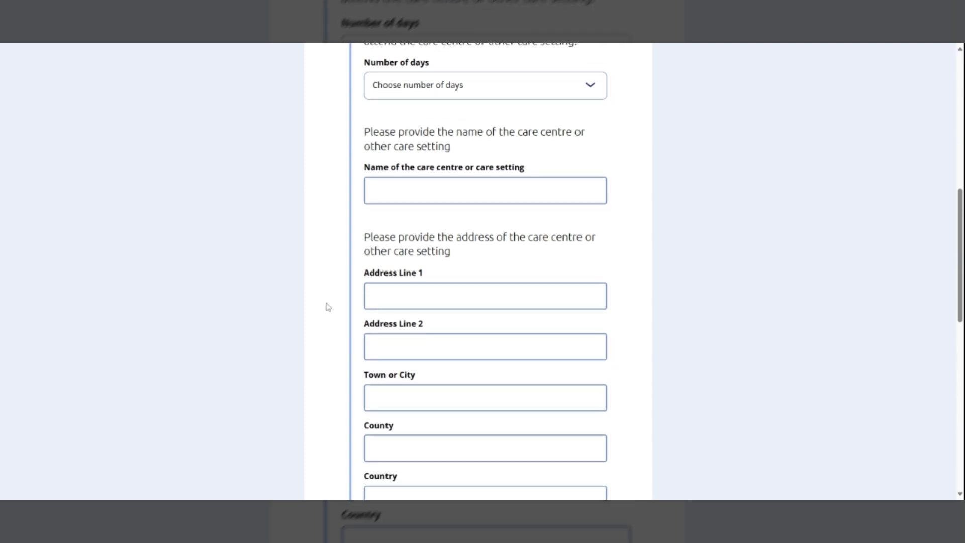
scroll(328, 307, up, 2)
scroll(328, 306, up, 3)
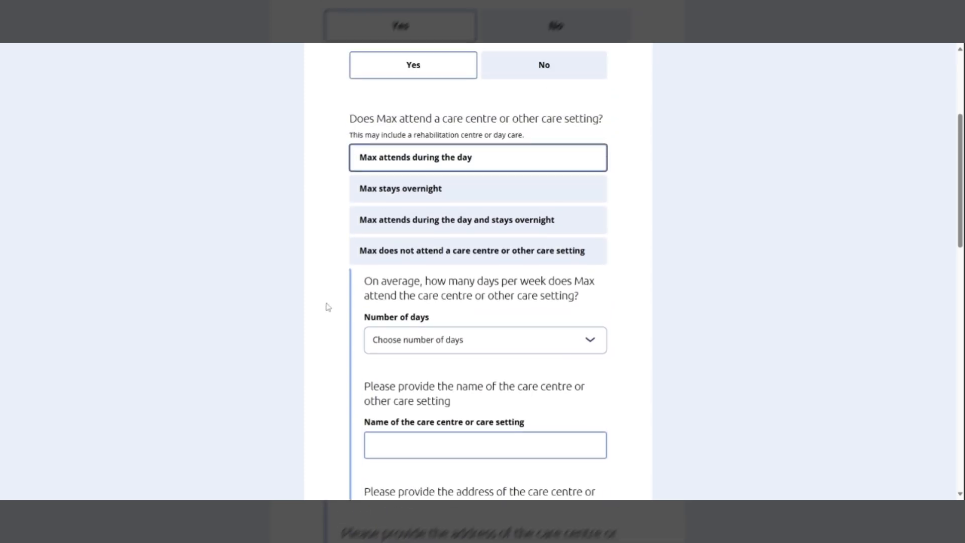
Step: Choose overnight stays at a care setting and review the follow-up questions on nights per week and the centre's details
click(381, 200)
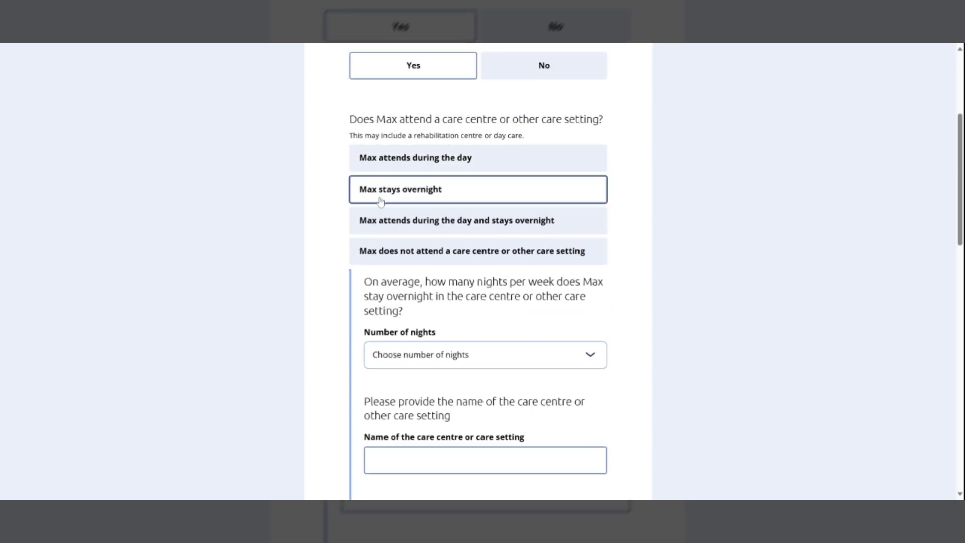
scroll(334, 270, down, 2)
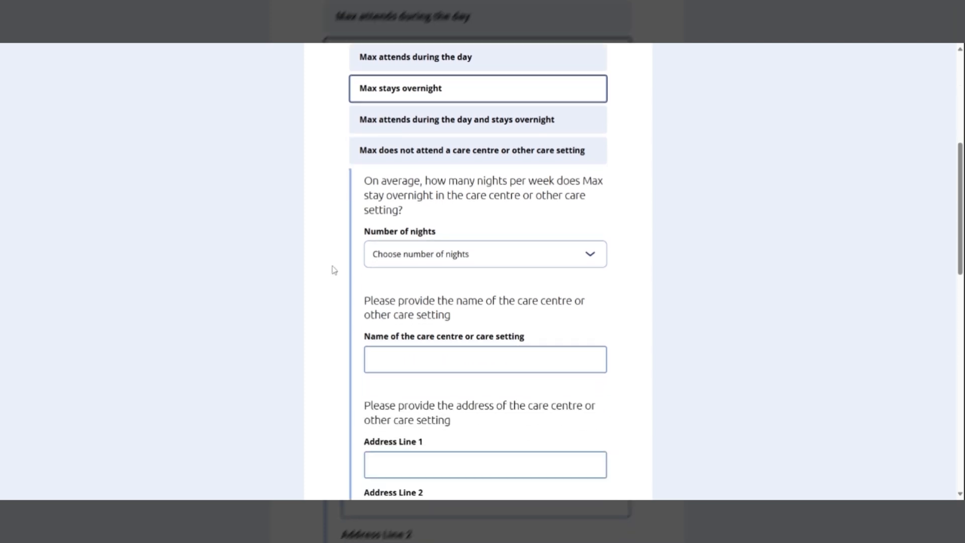
scroll(334, 270, down, 1)
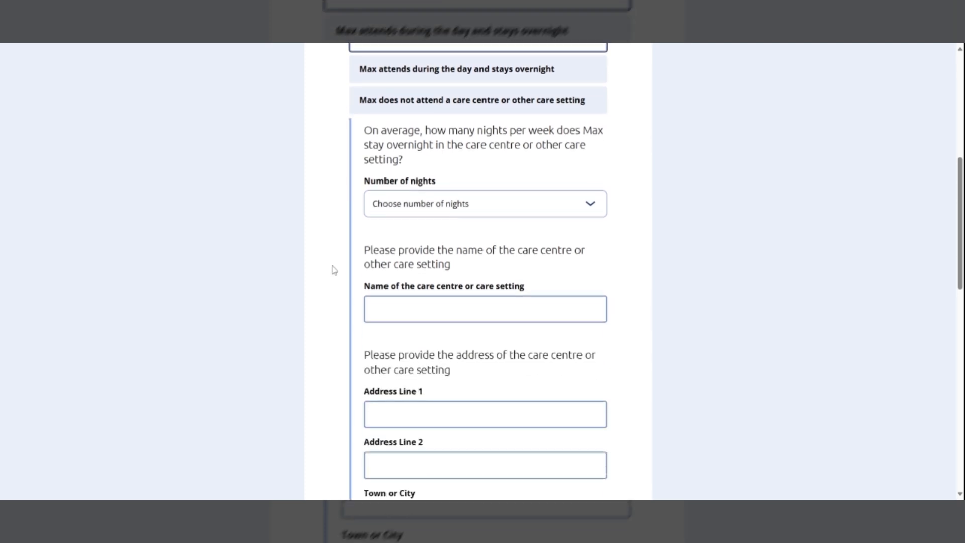
scroll(334, 270, down, 4)
scroll(334, 270, up, 2)
scroll(333, 270, up, 5)
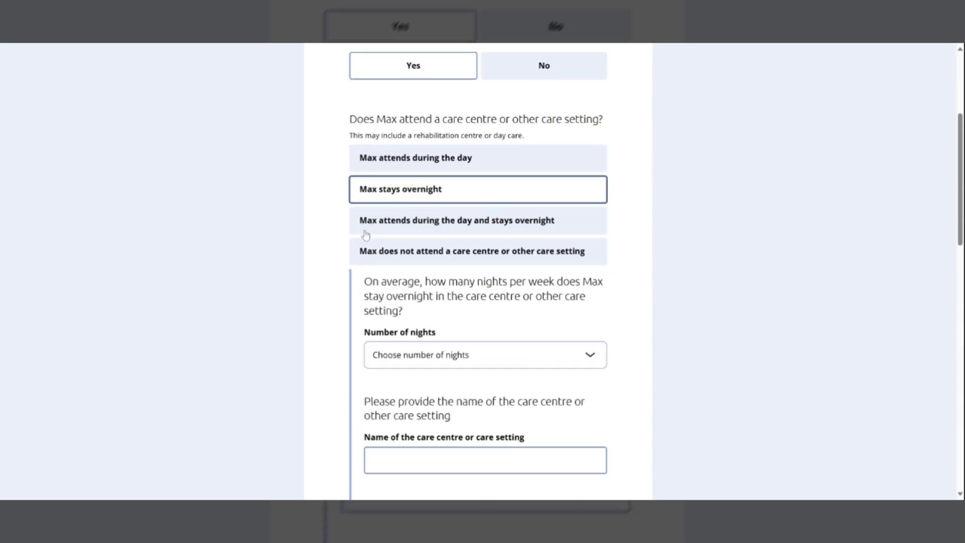
Step: Check the questions for both day attendance and overnight stays, and answer that the person does not attend a care centre or other care setting
click(375, 227)
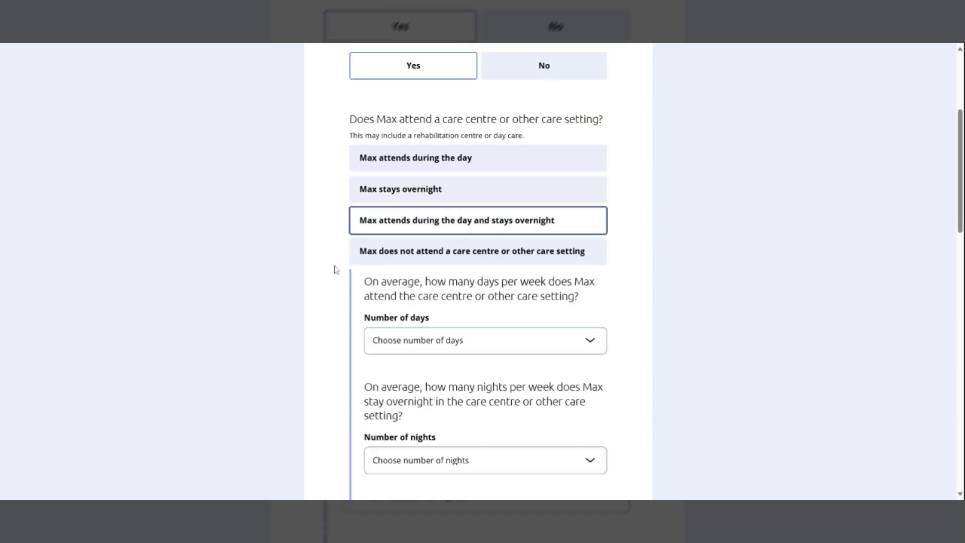
scroll(334, 270, down, 3)
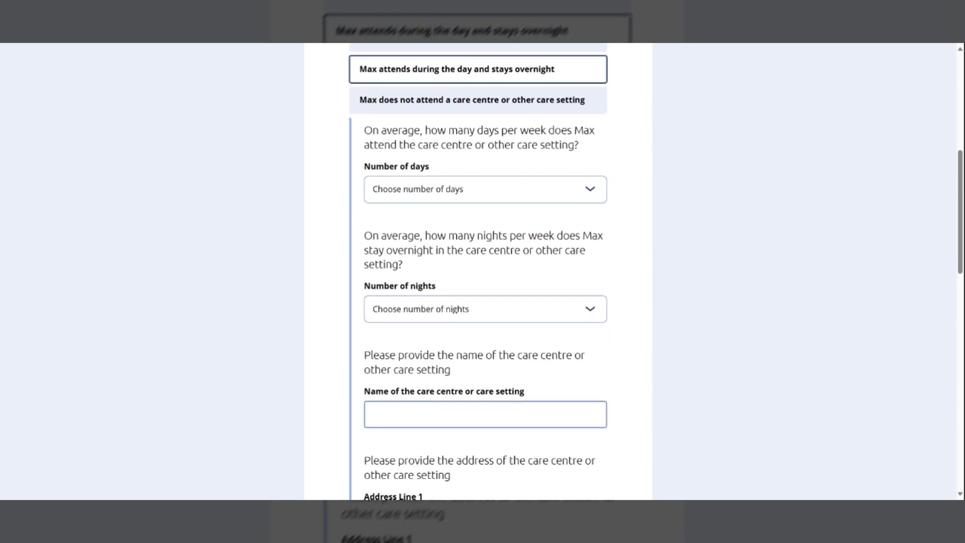
scroll(335, 270, down, 3)
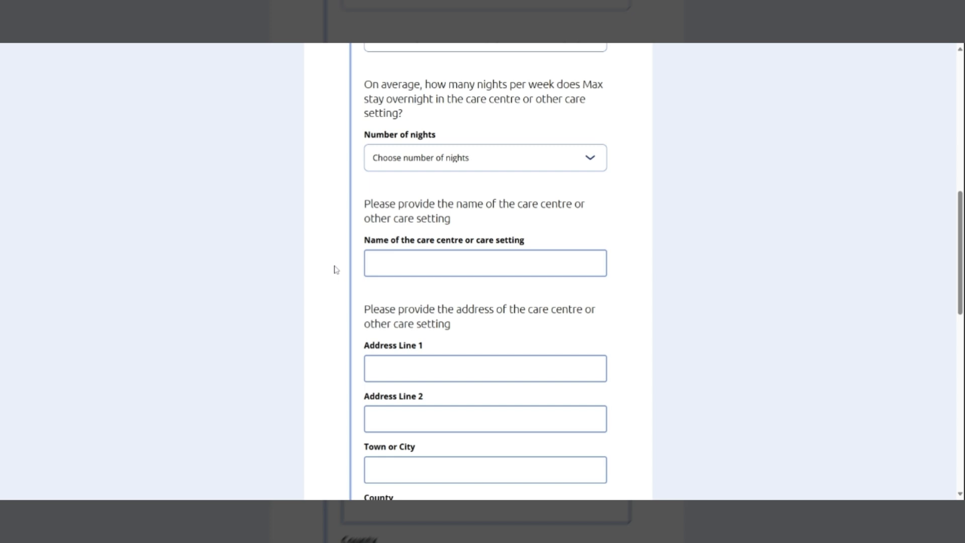
scroll(335, 270, down, 4)
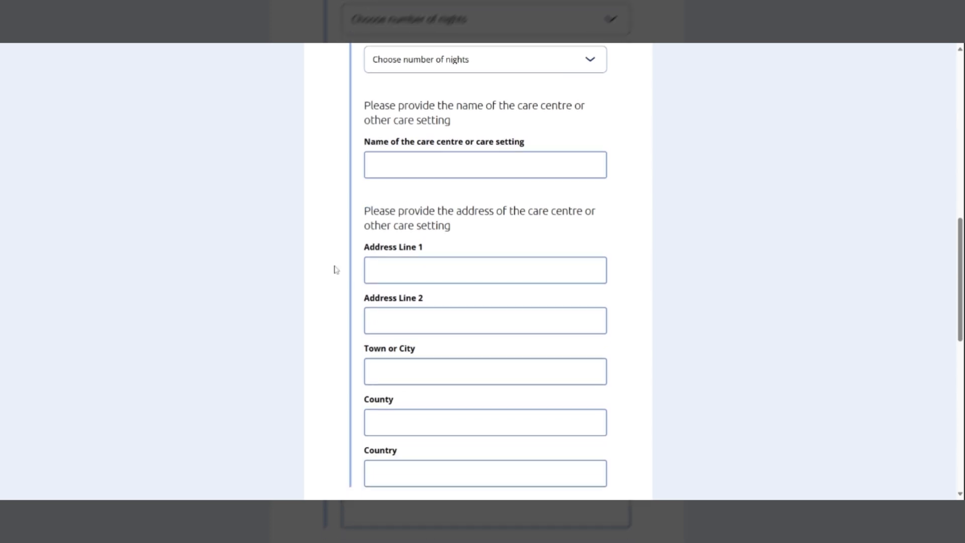
scroll(336, 270, up, 9)
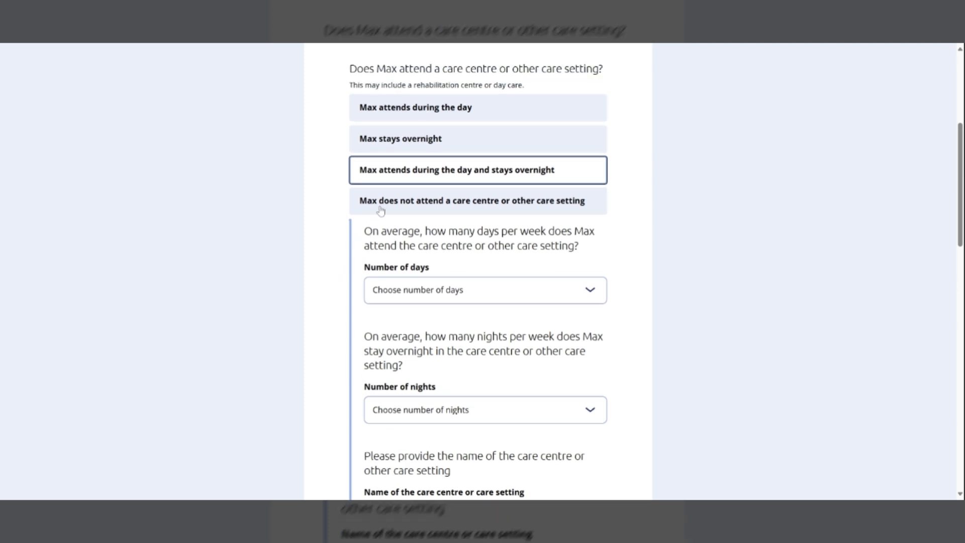
click(380, 204)
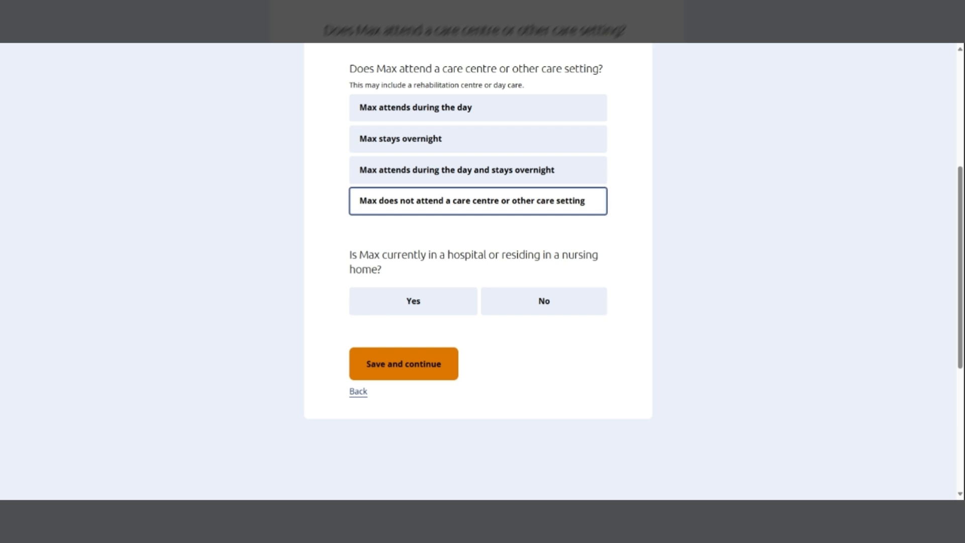
Step: Read the discharge letter notice under Yes, answer No to being in a hospital or nursing home, and save the living circumstances page
click(403, 301)
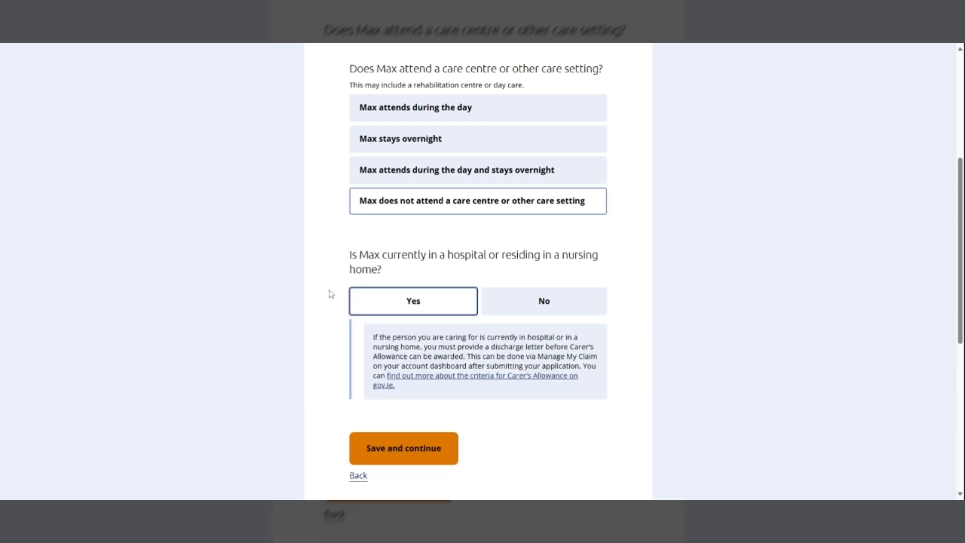
scroll(330, 292, down, 1)
scroll(331, 293, down, 1)
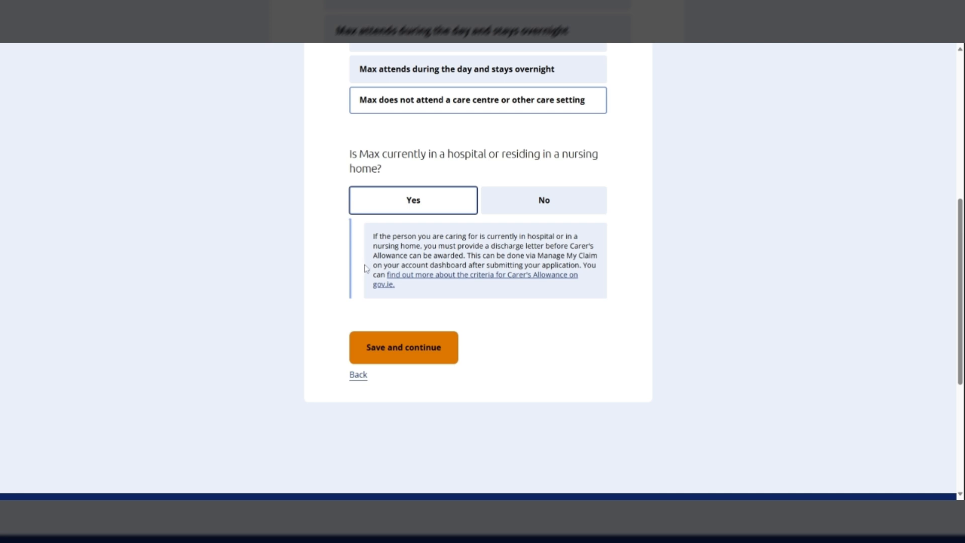
click(517, 206)
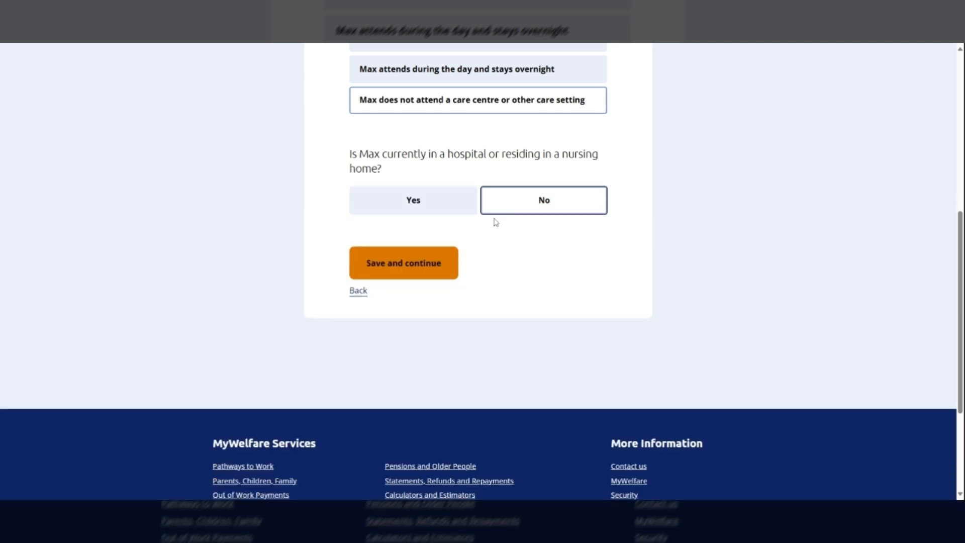
click(405, 269)
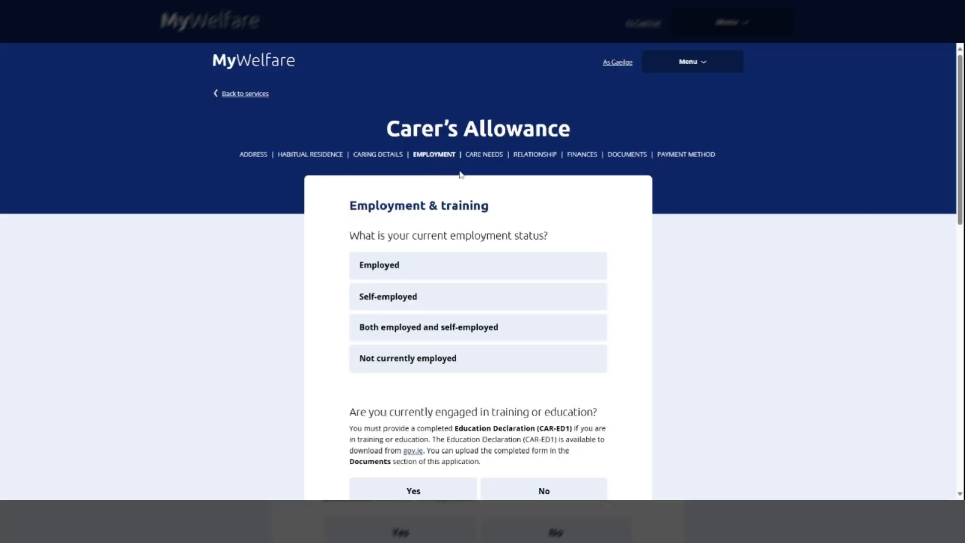
Step: Compare what each employment status option asks for, and set the current employment status to Not currently employed
scroll(309, 222, down, 2)
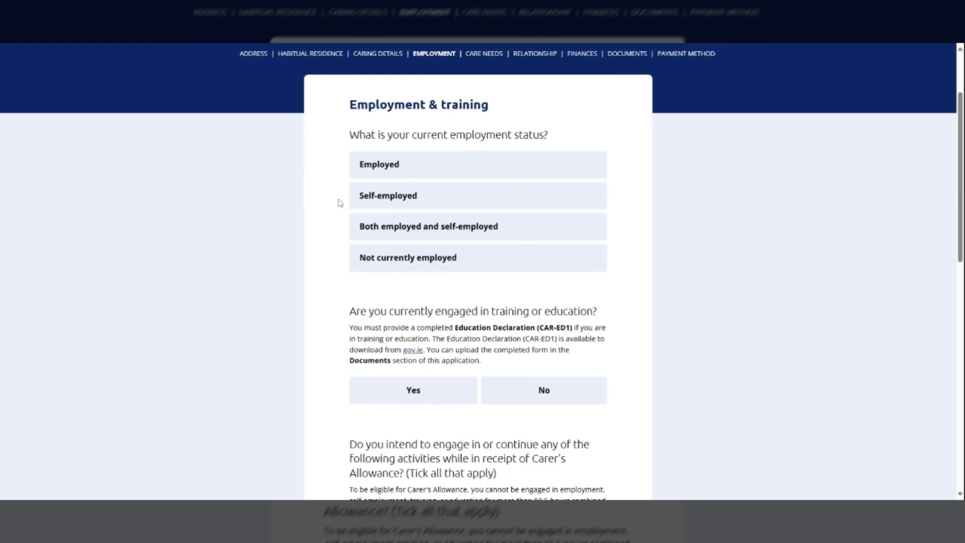
click(386, 169)
click(387, 198)
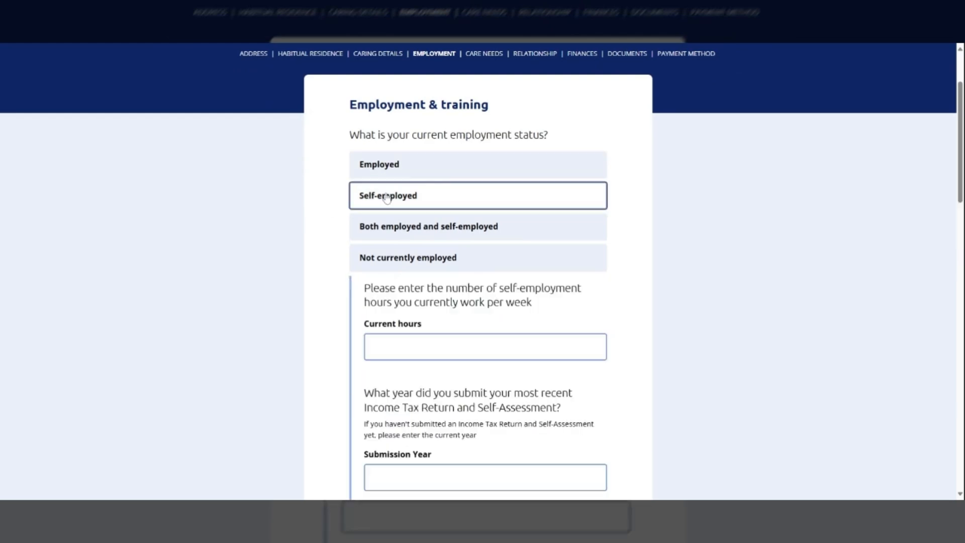
click(381, 229)
click(382, 263)
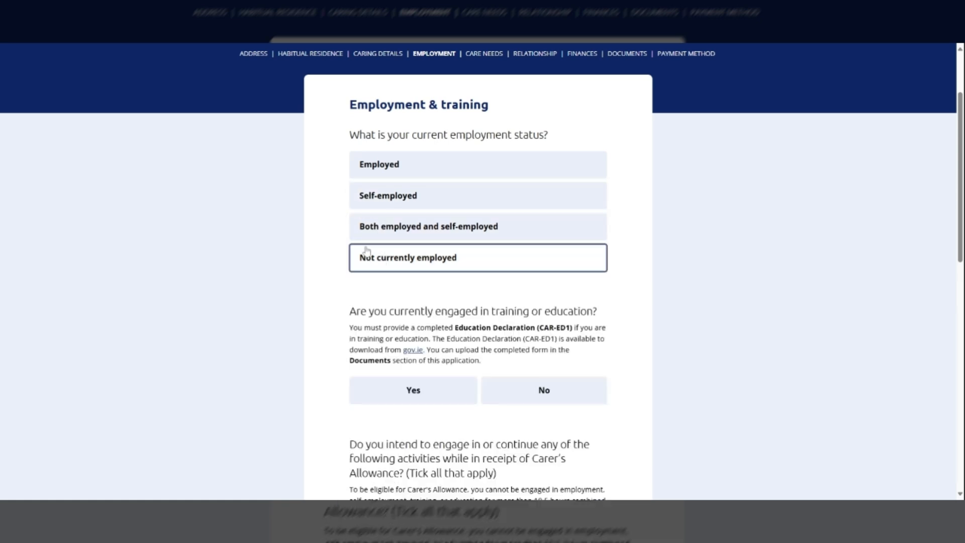
click(374, 167)
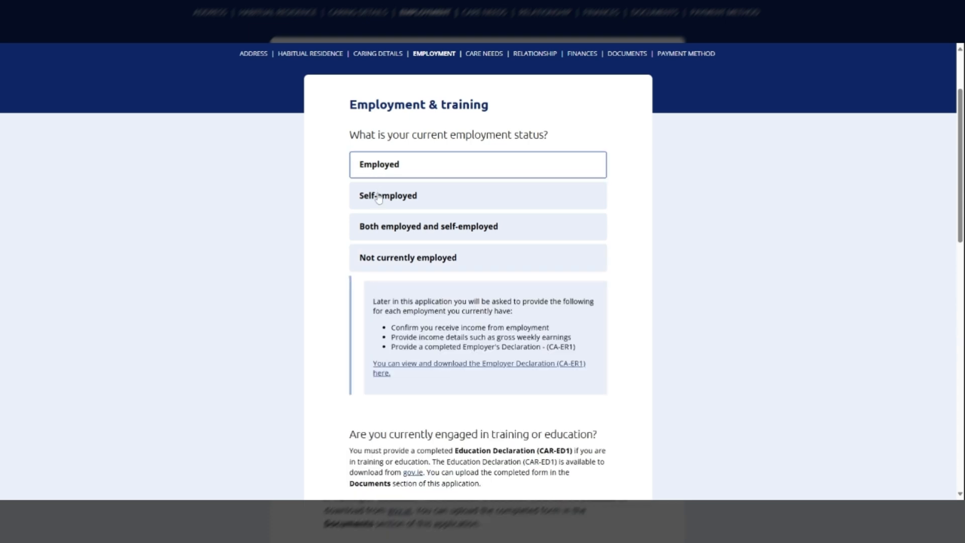
click(379, 198)
click(372, 230)
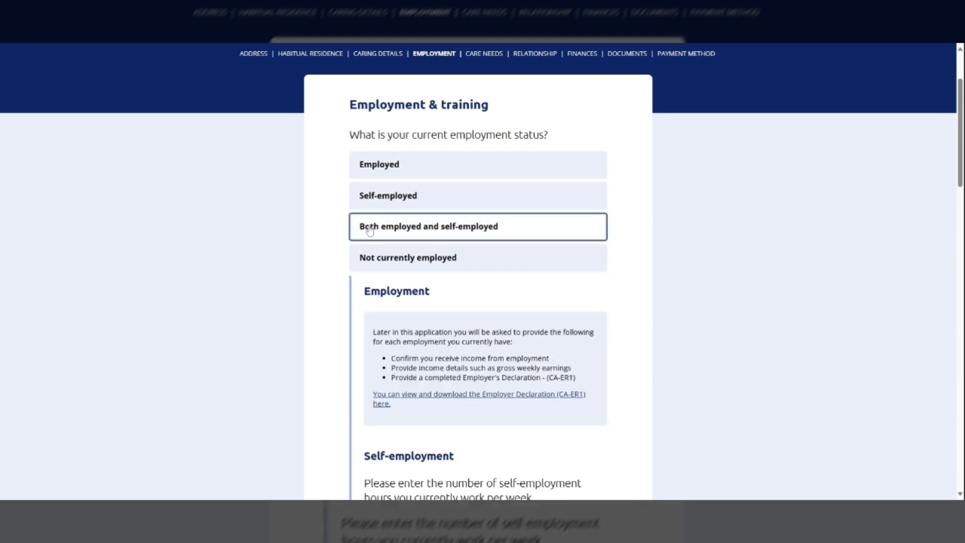
click(355, 263)
Step: Review the training or education question and its Education Declaration (CAR-ED1) note, and answer No
scroll(331, 243, down, 3)
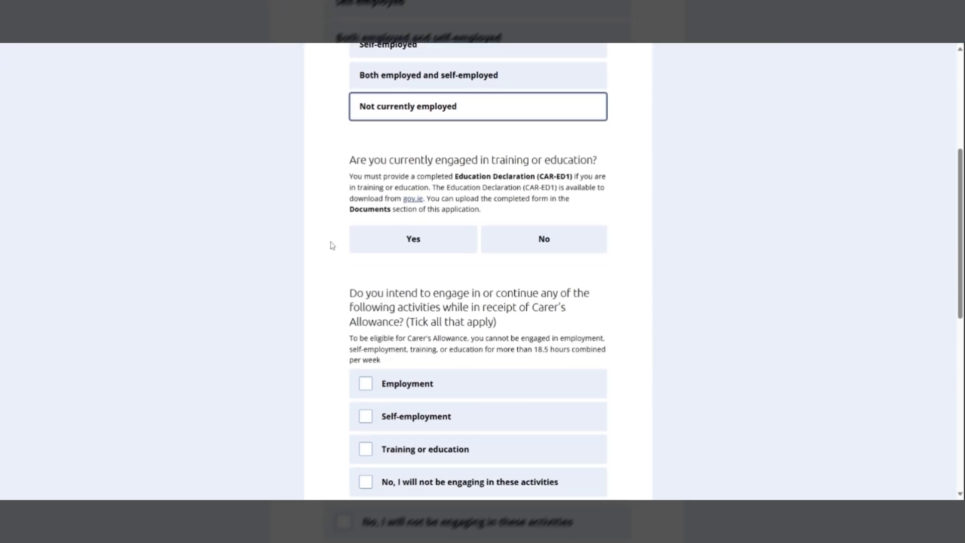
scroll(332, 245, down, 1)
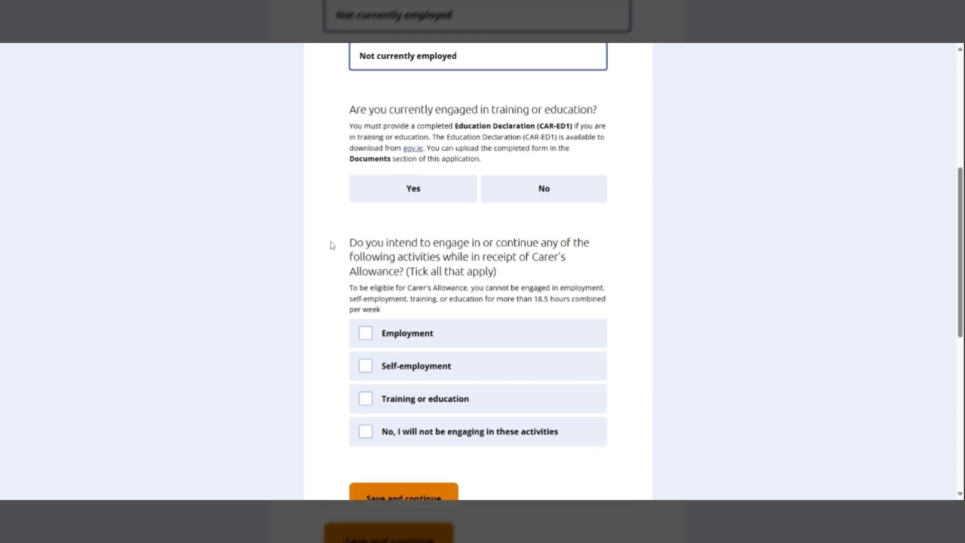
click(424, 187)
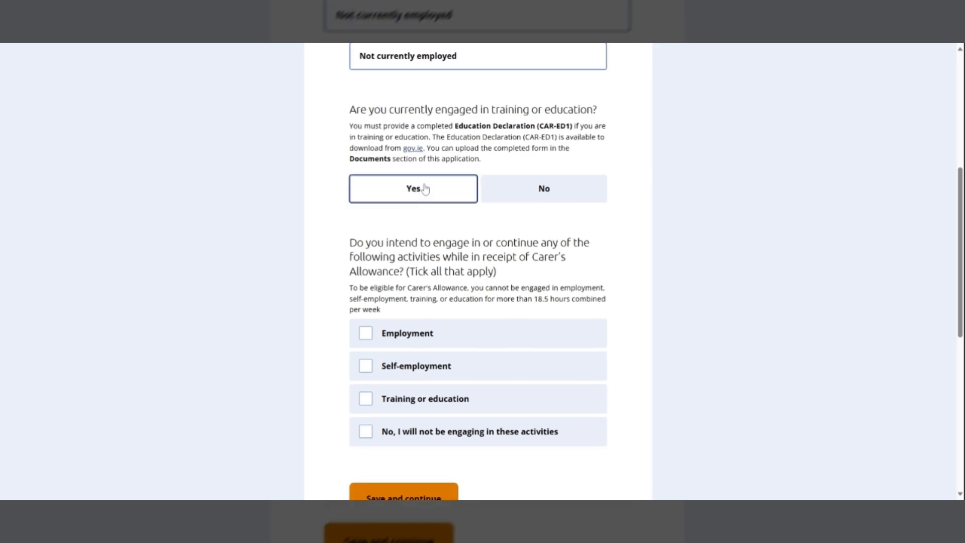
click(528, 191)
Step: Tick Employment and Self-employment as intended activities while receiving Carer's Allowance, and check the care arrangements question
scroll(318, 229, down, 2)
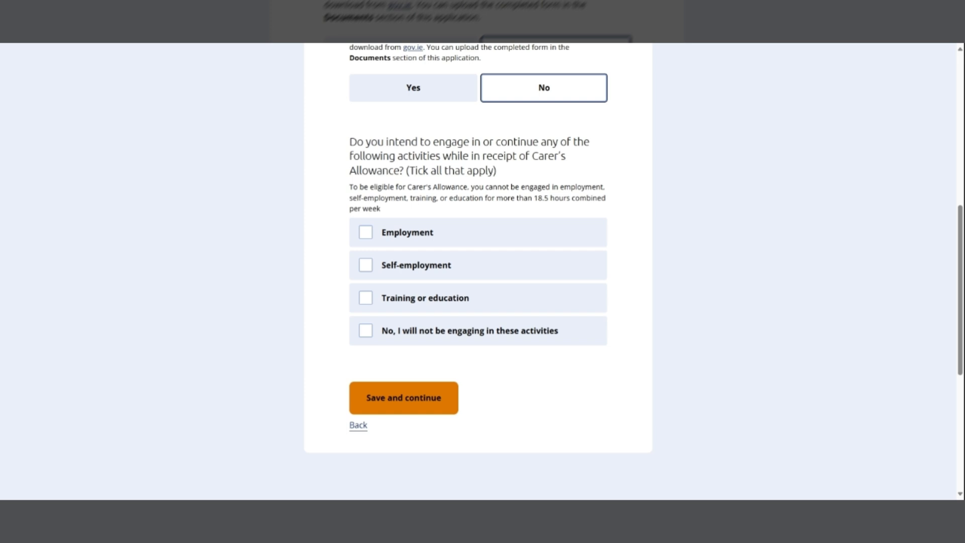
scroll(324, 230, down, 2)
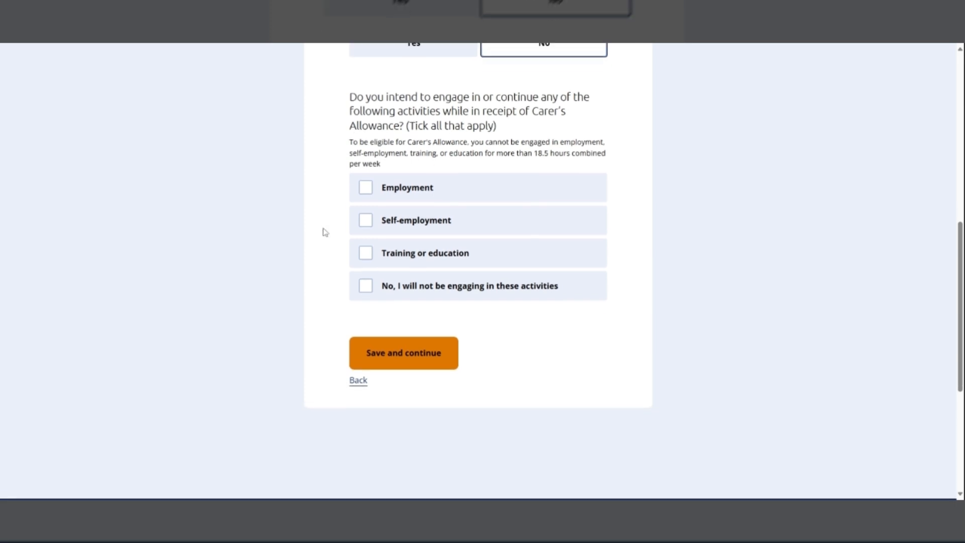
click(366, 182)
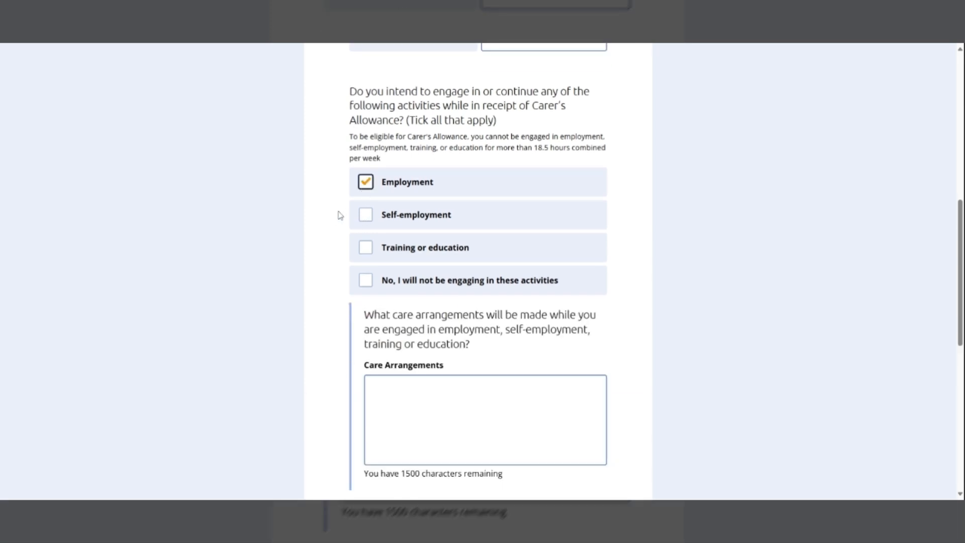
scroll(331, 212, down, 1)
scroll(322, 158, down, 1)
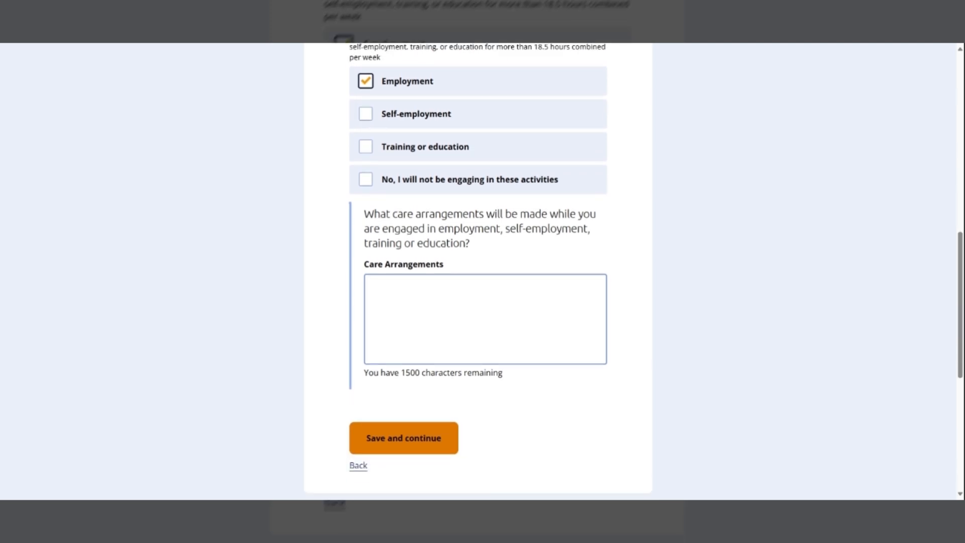
click(363, 118)
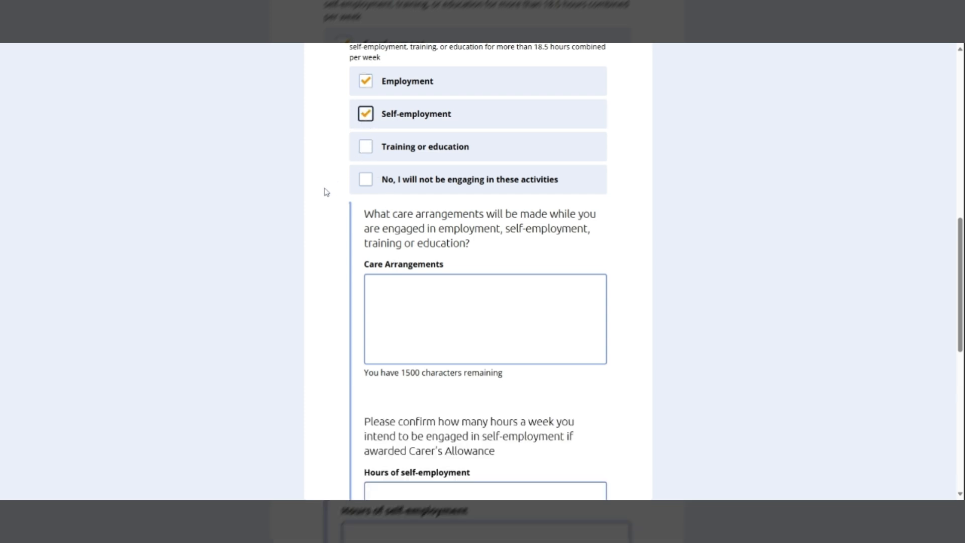
Step: Set the intended activities during Carer's Allowance to No, I will not be engaging in these activities, and save the employment page
scroll(324, 192, down, 1)
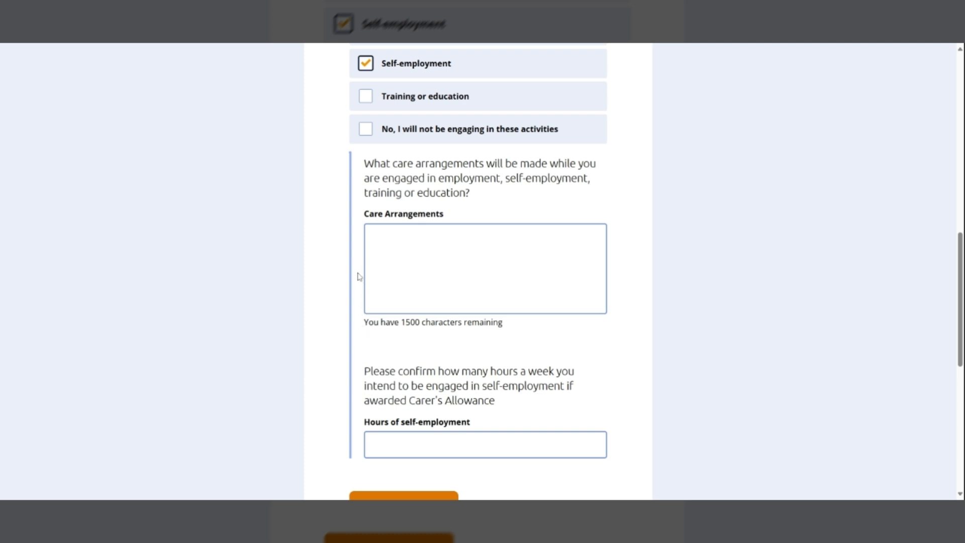
scroll(359, 276, up, 1)
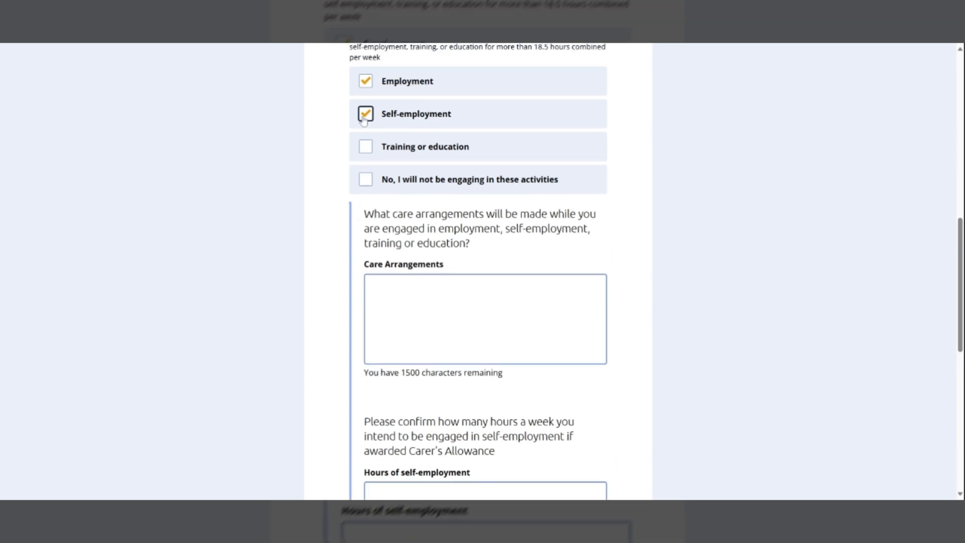
click(366, 148)
click(365, 181)
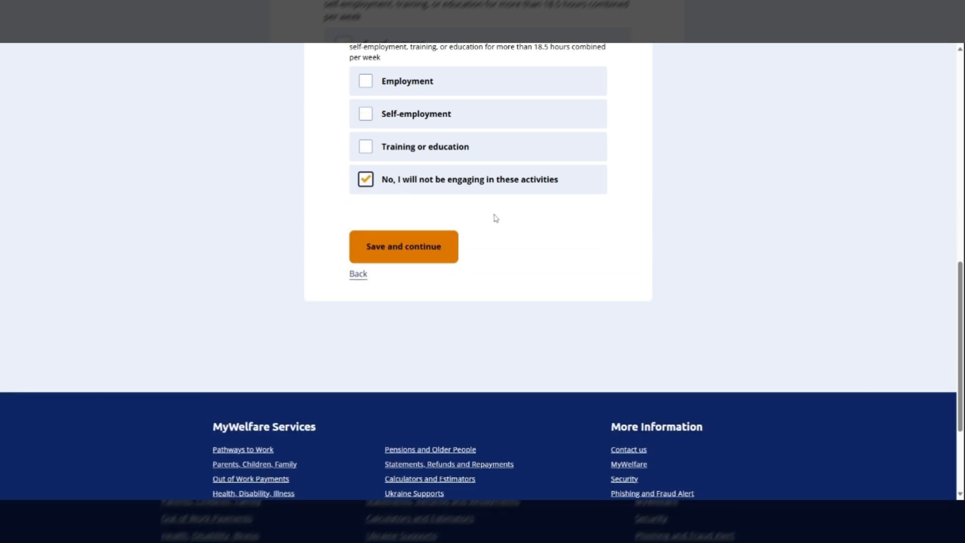
scroll(503, 251, up, 3)
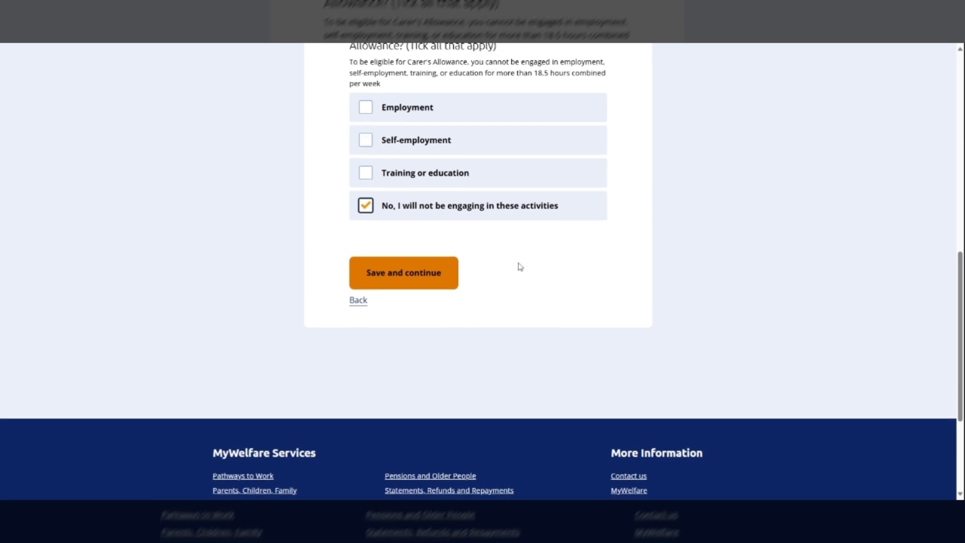
scroll(523, 270, up, 2)
scroll(524, 269, down, 1)
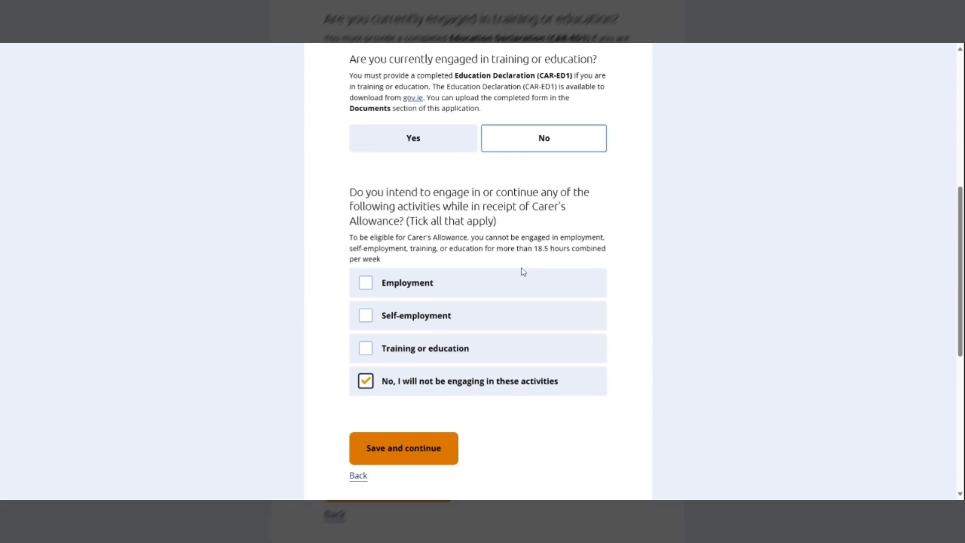
click(401, 459)
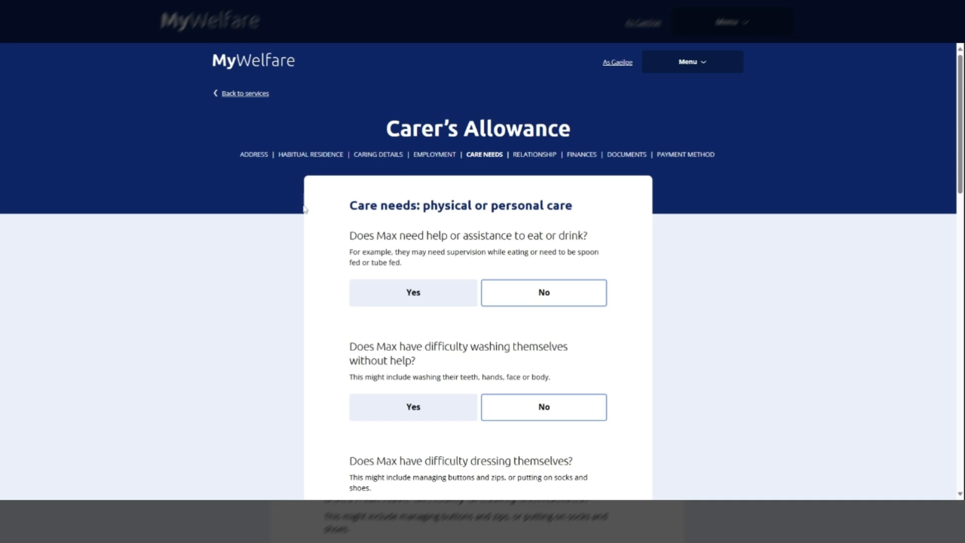
Step: Look over the physical or personal care questions, check the details requested under Yes for eating or drinking, and answer No
scroll(304, 208, down, 1)
scroll(306, 208, down, 1)
scroll(305, 209, down, 4)
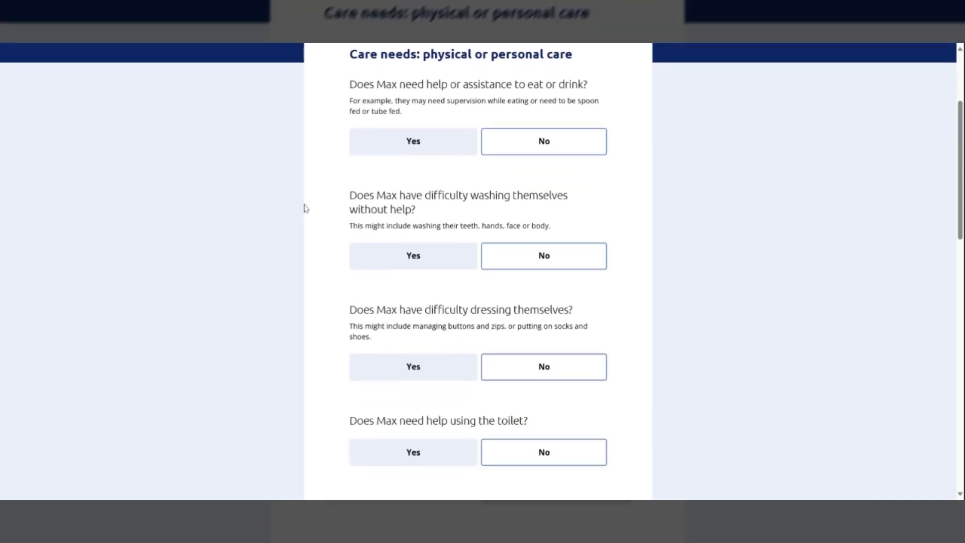
scroll(305, 208, down, 2)
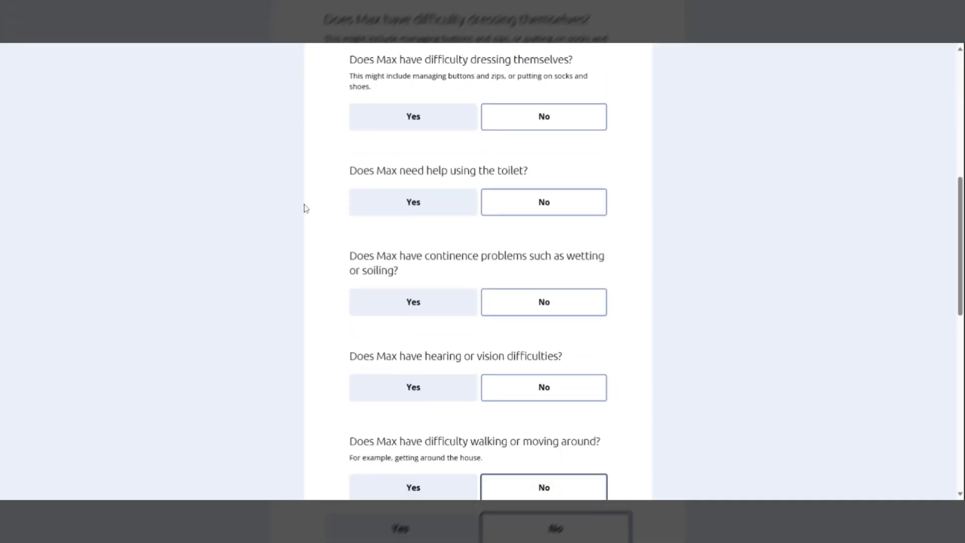
scroll(305, 208, up, 4)
scroll(307, 208, up, 1)
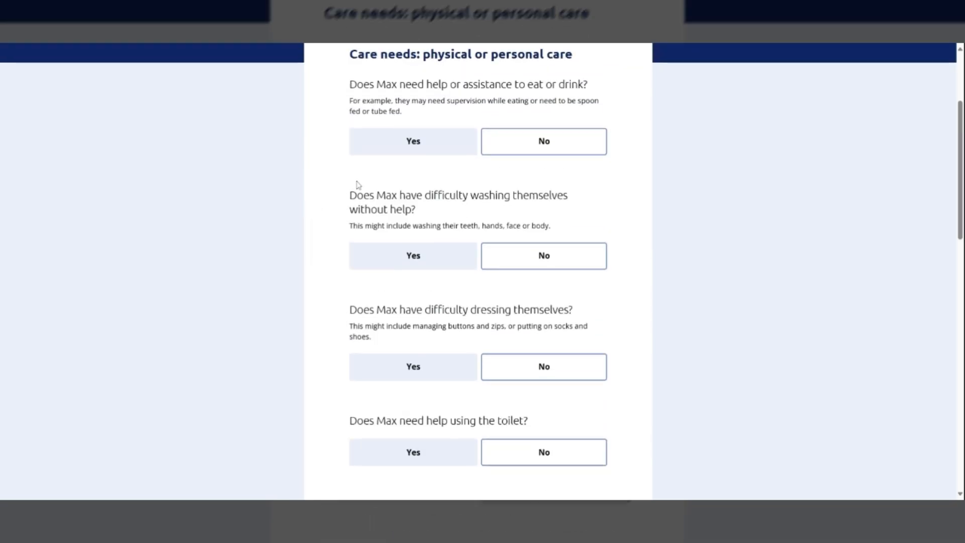
click(384, 150)
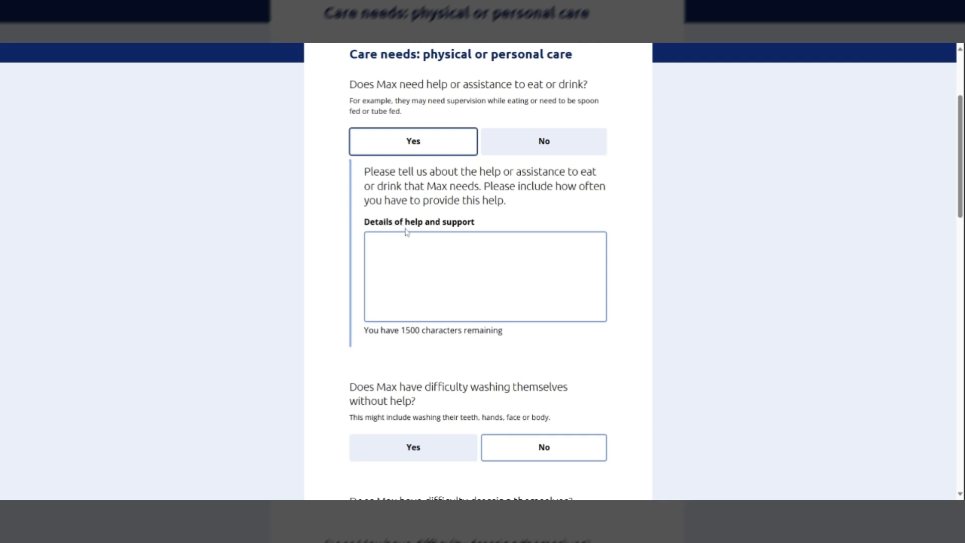
click(522, 147)
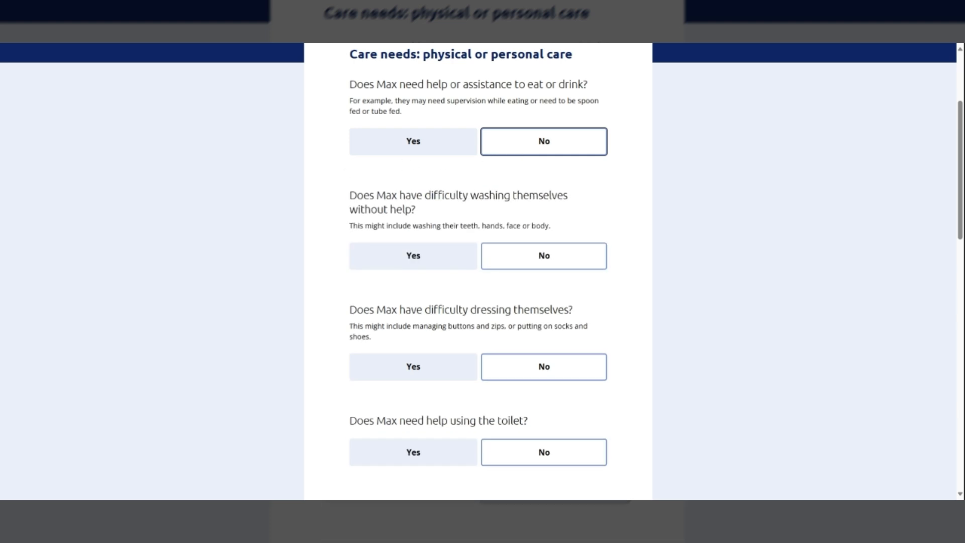
Step: Check what Yes asks for in the washing and dressing difficulty questions, and answer No to both
scroll(342, 195, down, 2)
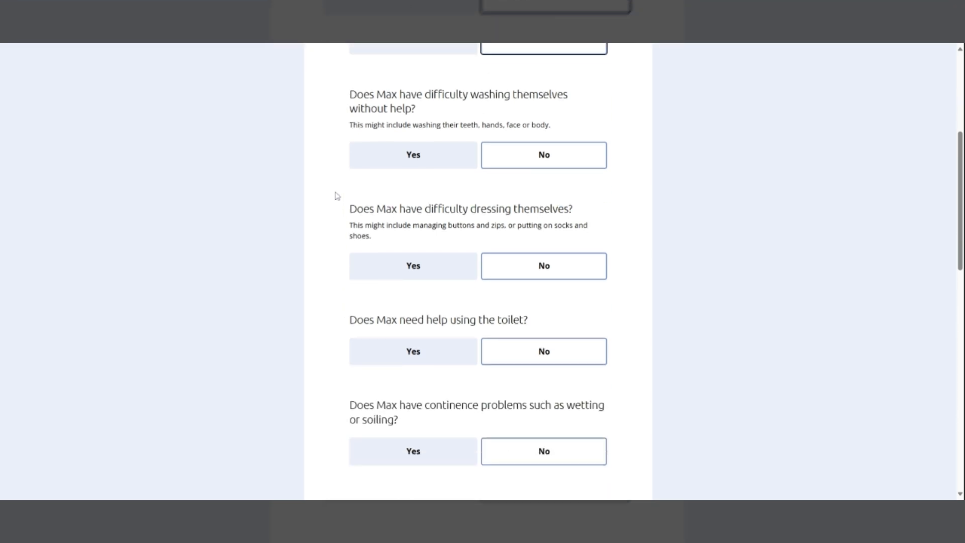
click(384, 165)
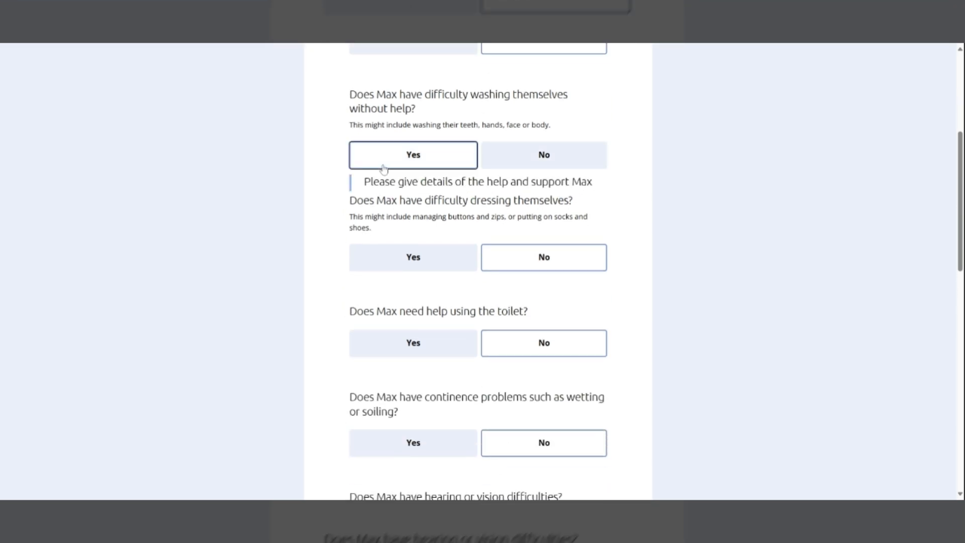
click(526, 164)
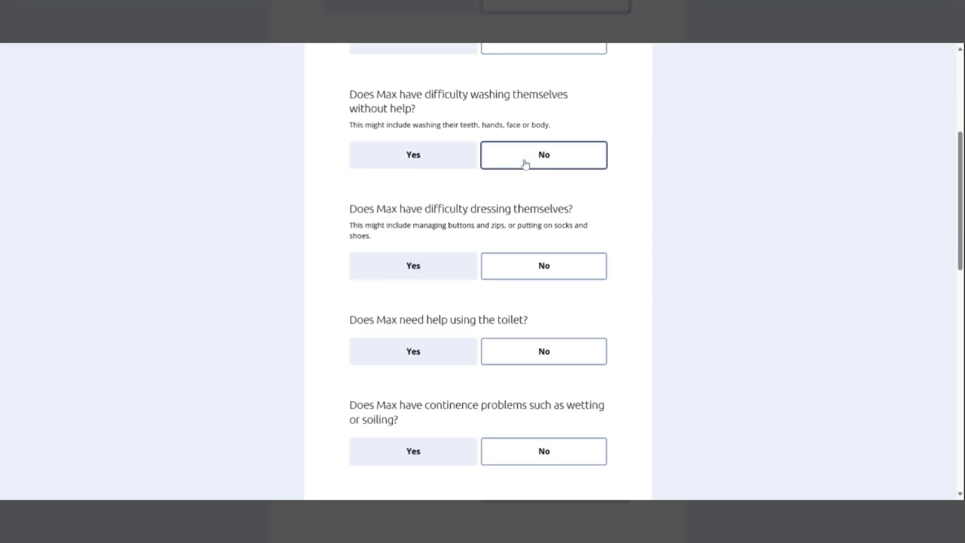
click(415, 272)
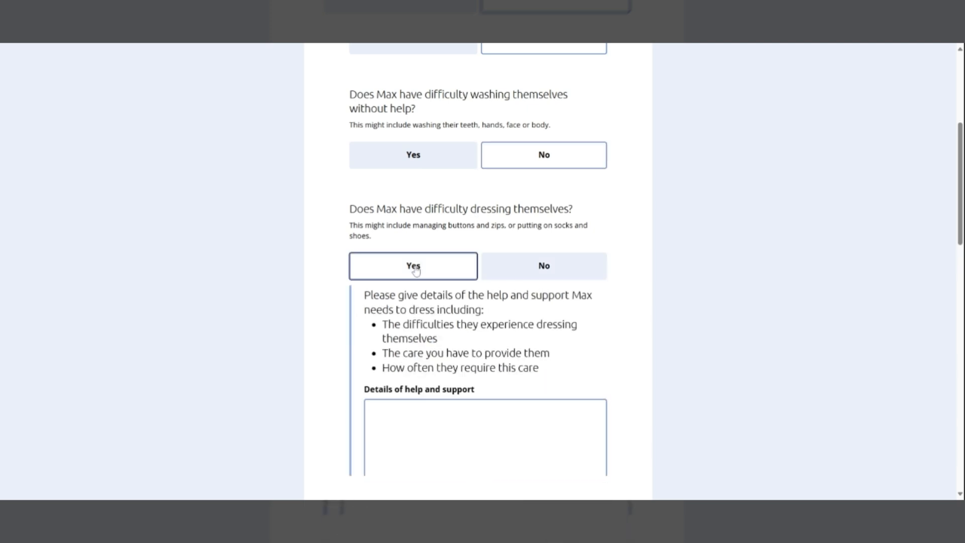
click(521, 270)
Step: Preview the Yes follow-ups for help using the toilet and continence problems, and answer No to both questions
scroll(410, 286, down, 4)
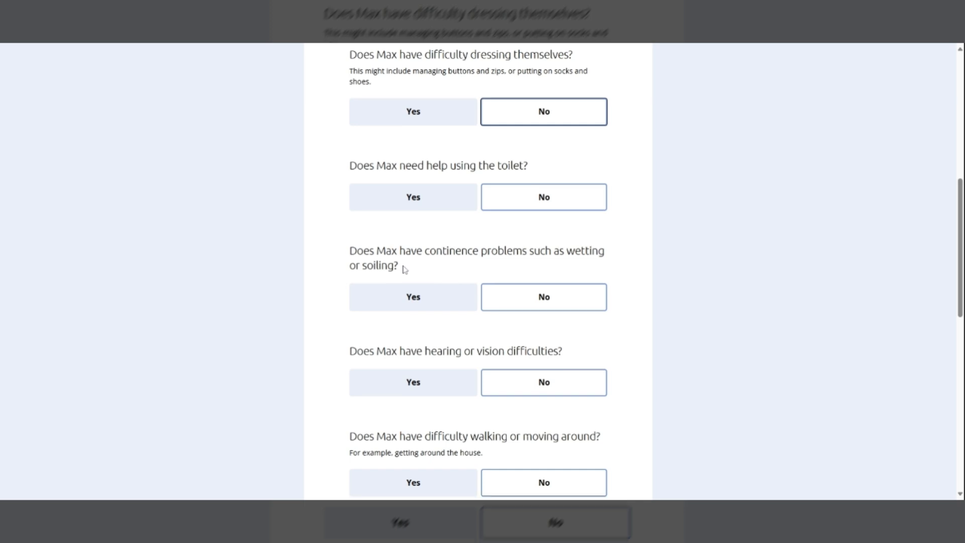
click(412, 150)
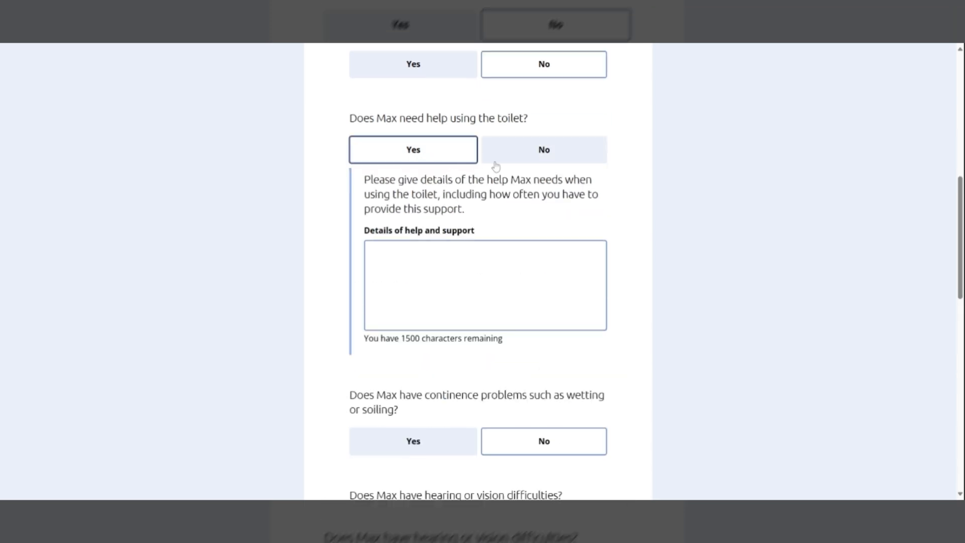
click(524, 162)
scroll(431, 218, down, 1)
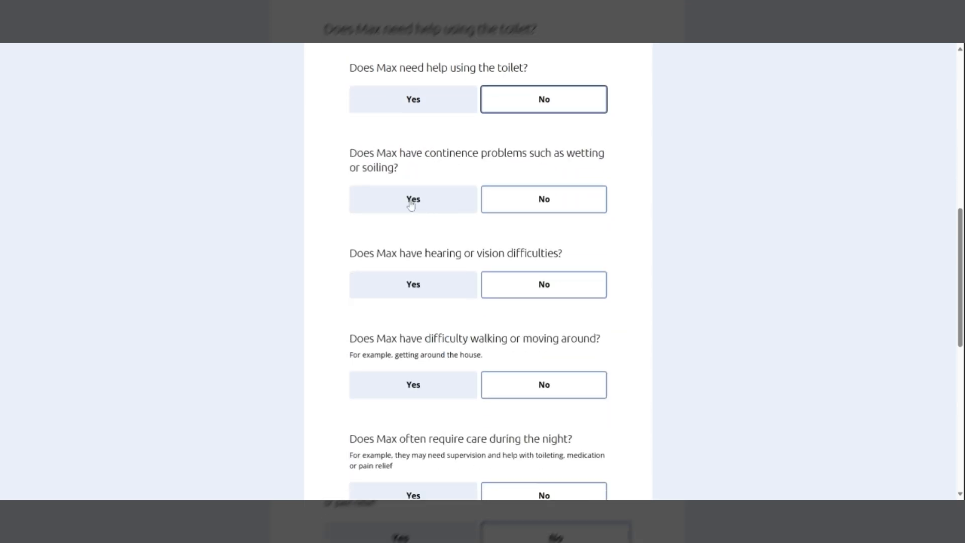
click(417, 203)
click(517, 205)
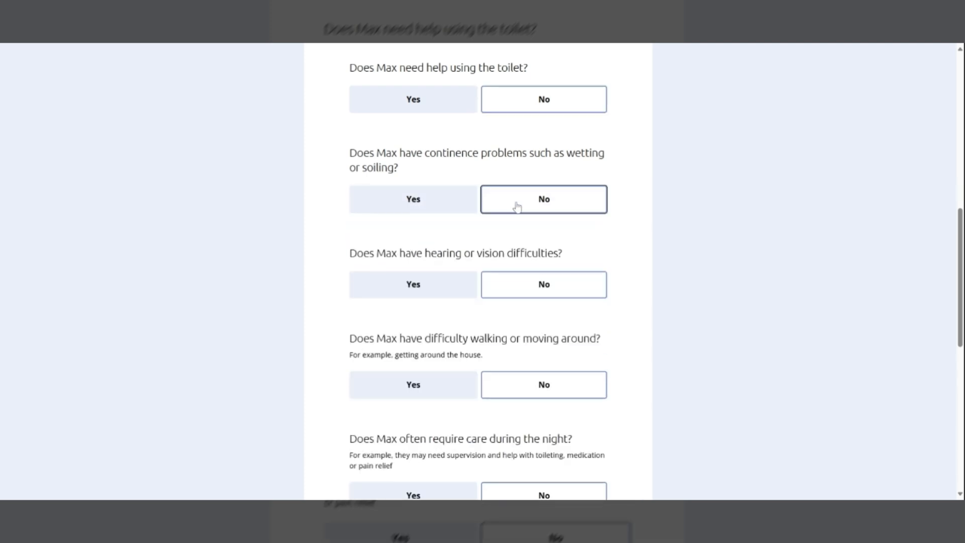
Step: Check the Yes option for hearing or vision difficulties, and answer No
scroll(513, 208, down, 3)
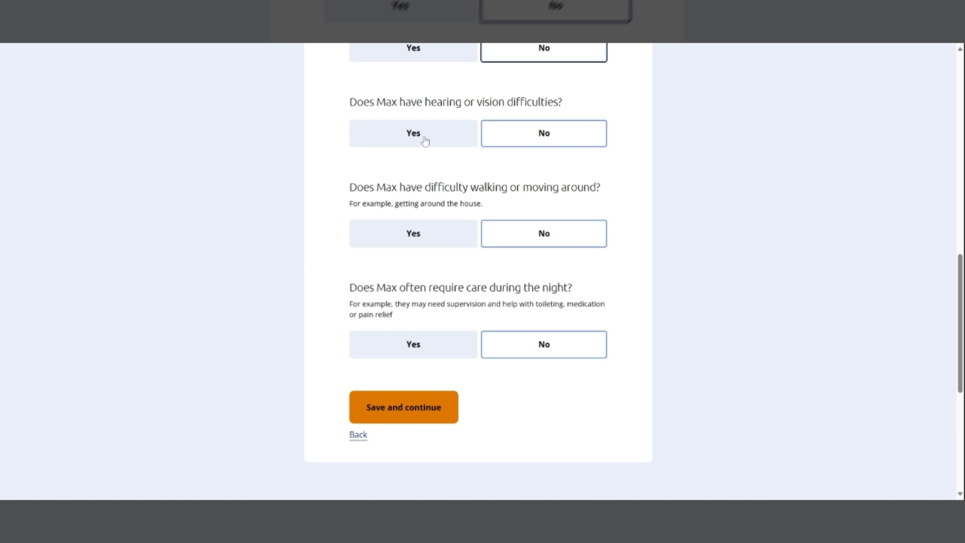
click(425, 141)
click(512, 144)
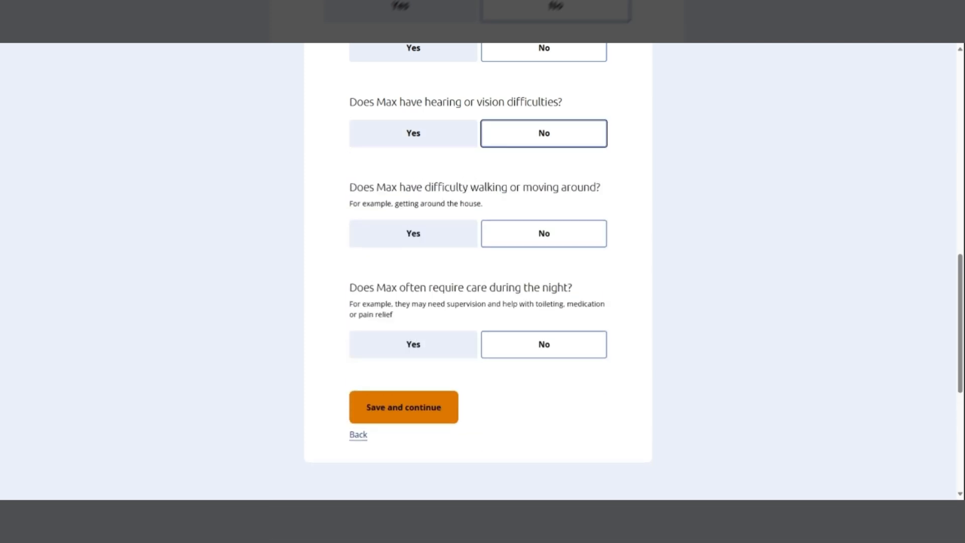
Step: Review the mobility options and care details requested under Yes, trying None of the above, and answer No to difficulty walking or moving around
scroll(330, 207, down, 1)
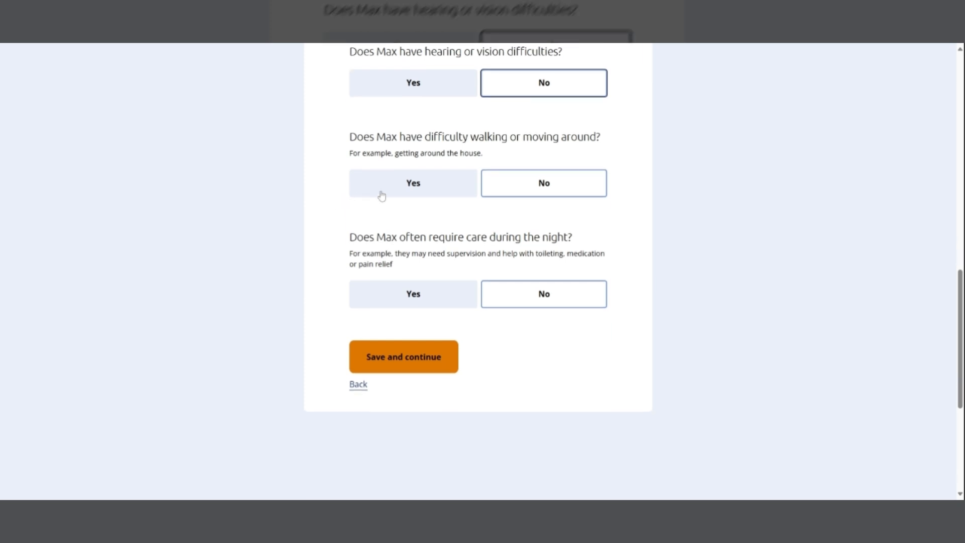
click(403, 189)
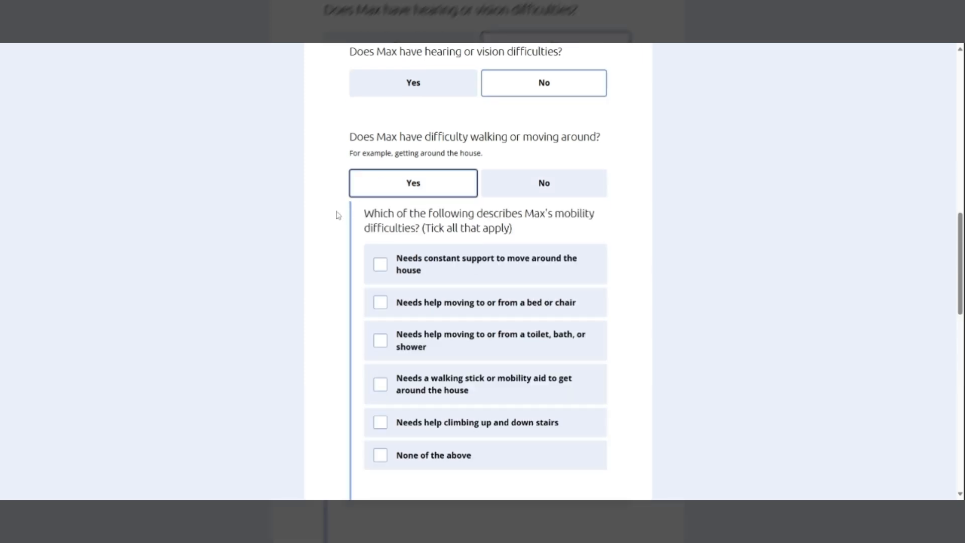
scroll(339, 214, down, 1)
scroll(405, 264, down, 1)
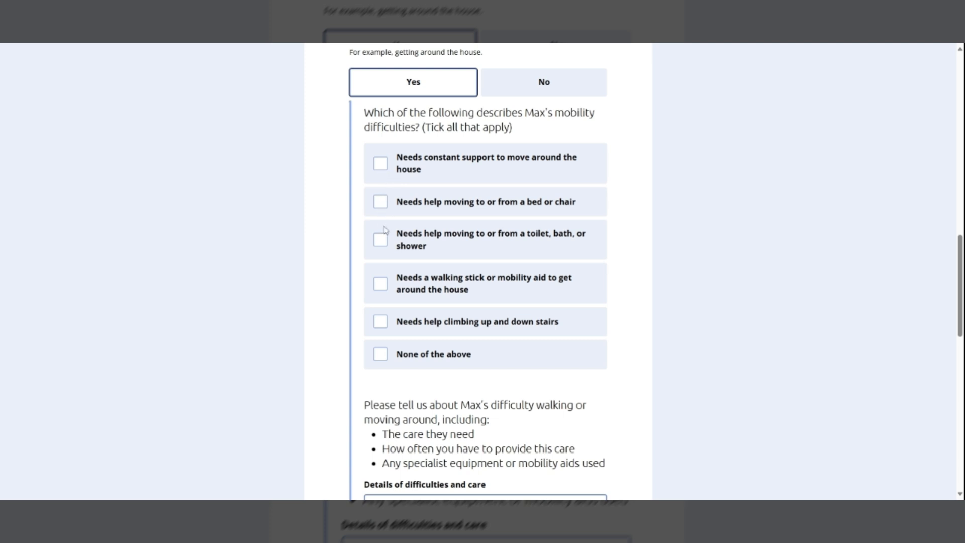
click(381, 354)
scroll(360, 349, down, 3)
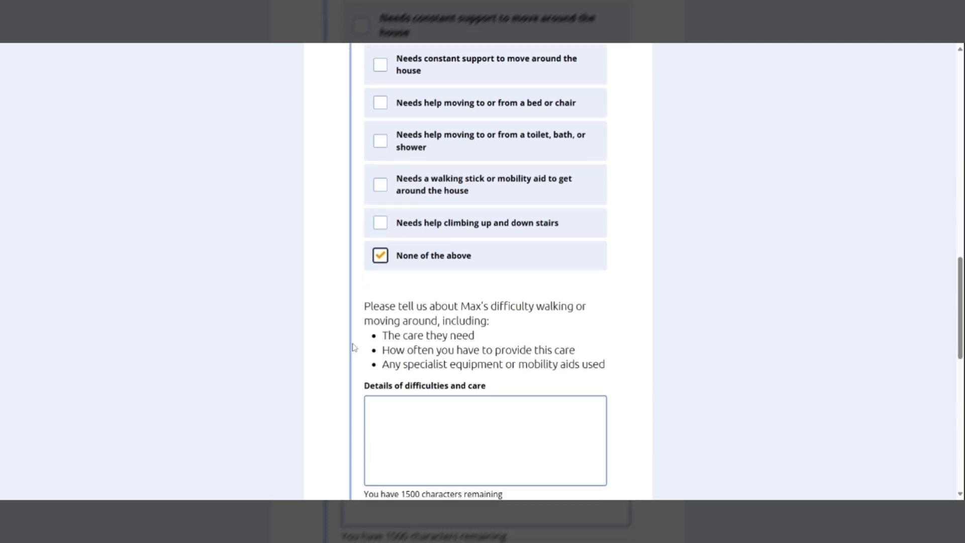
scroll(485, 272, down, 1)
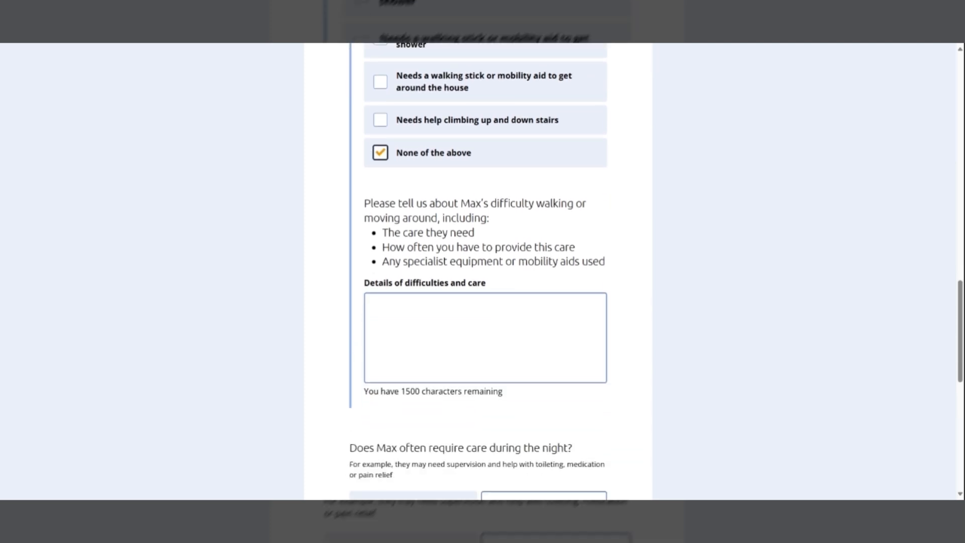
scroll(461, 195, down, 1)
scroll(461, 195, up, 6)
click(509, 140)
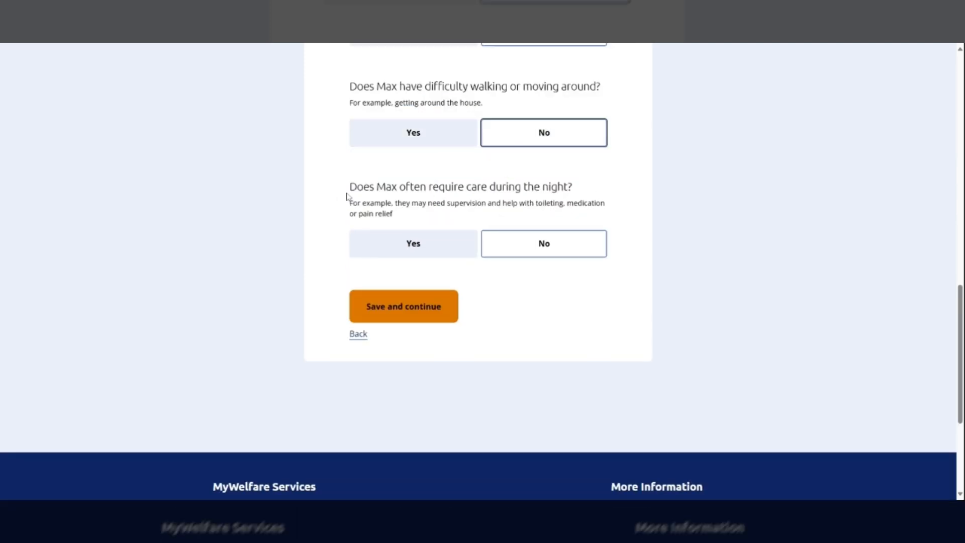
Step: Try Yes for often requiring care during the night, answer No instead, and save the physical or personal care page
click(397, 250)
click(496, 251)
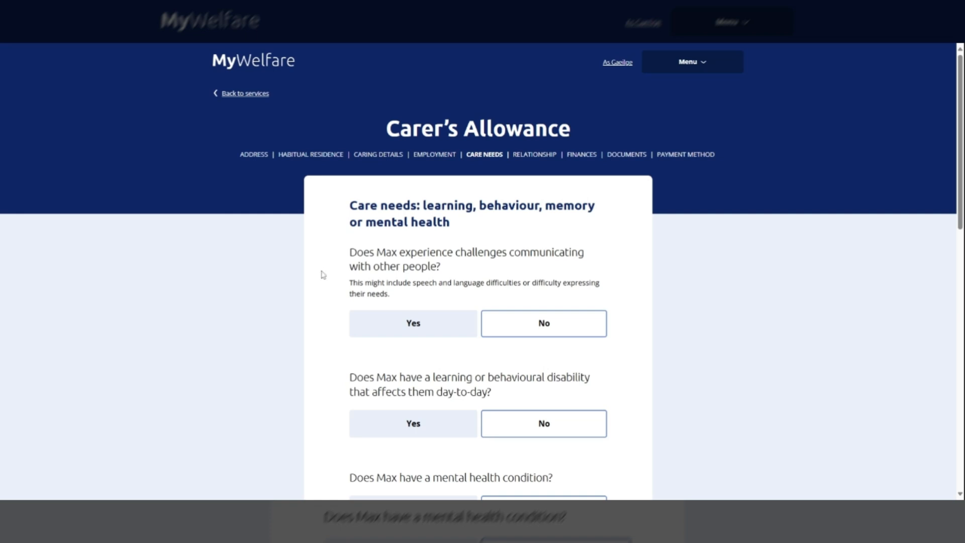
Step: Review the help and support details requested under Yes for challenges communicating with other people, and answer No
scroll(323, 275, down, 2)
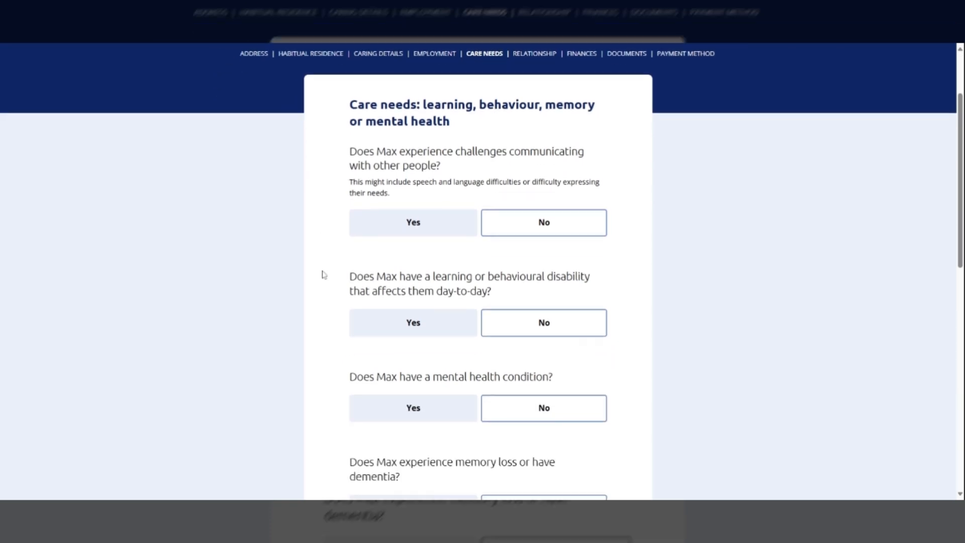
click(384, 233)
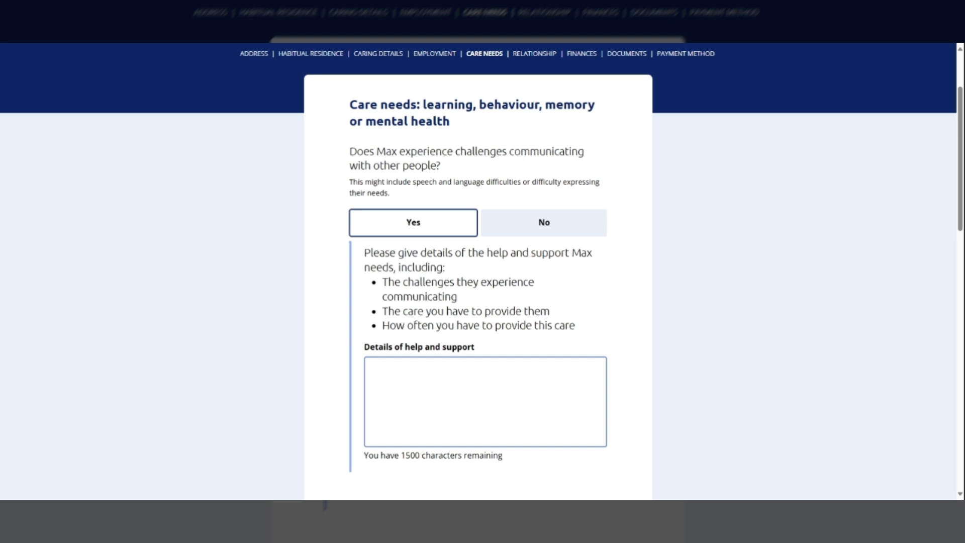
click(514, 229)
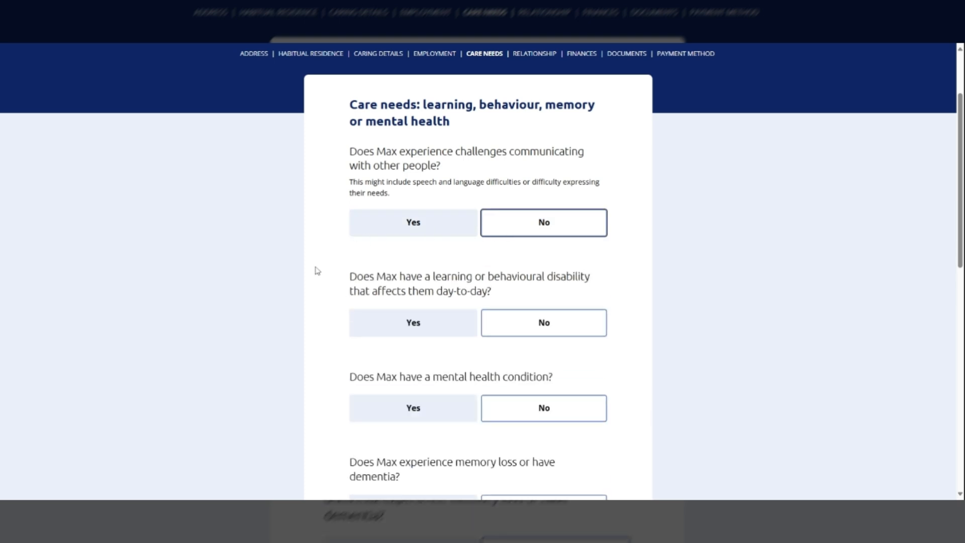
Step: Review the disability and care details requested under Yes for a learning or behavioural disability, and answer No
scroll(317, 271, down, 1)
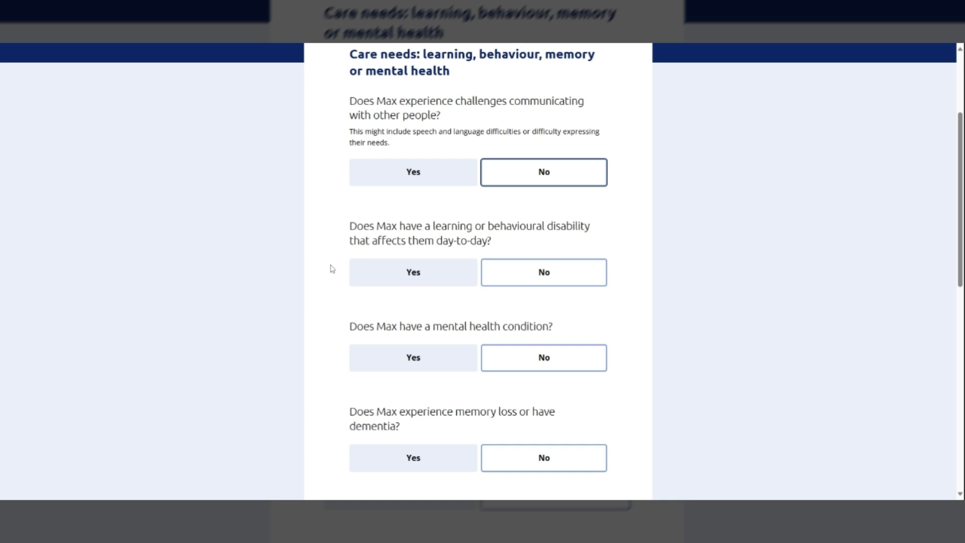
scroll(330, 269, down, 1)
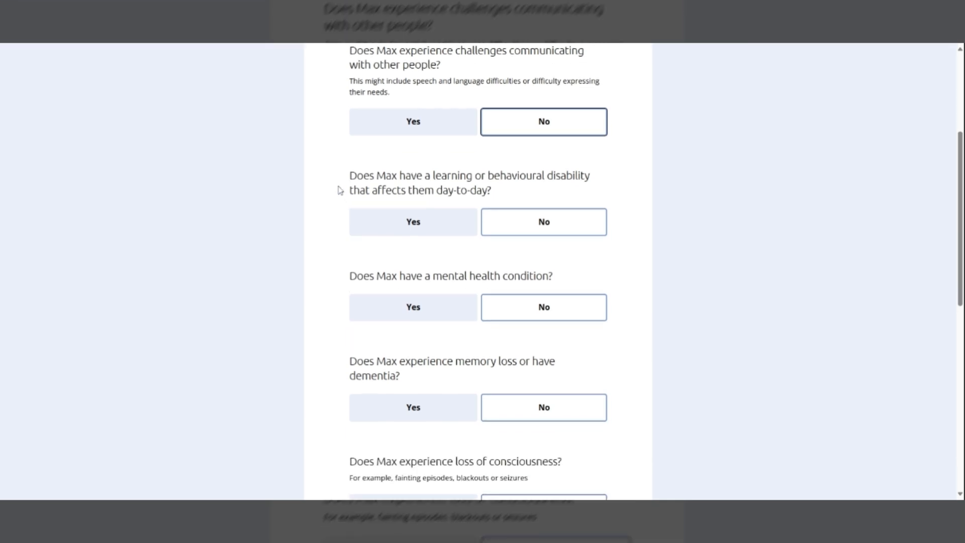
click(379, 223)
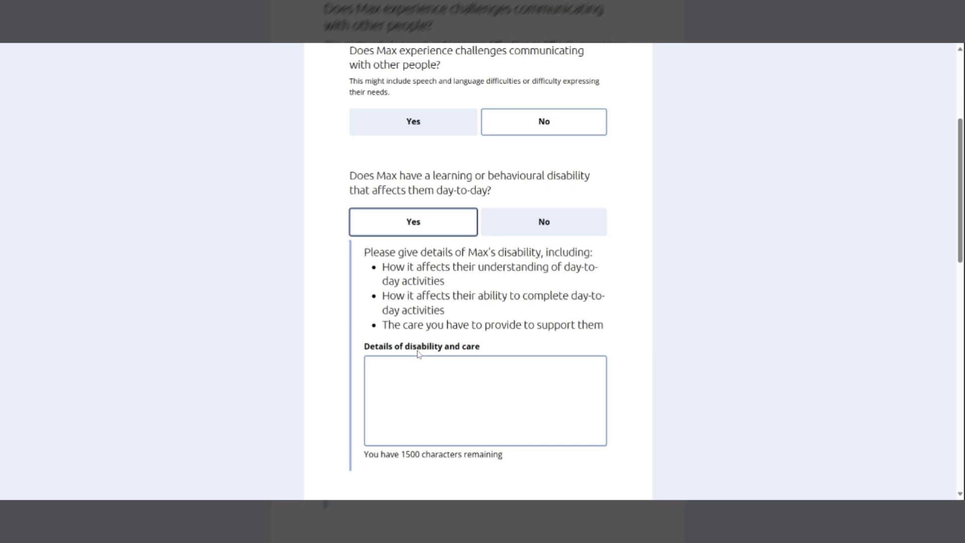
click(506, 231)
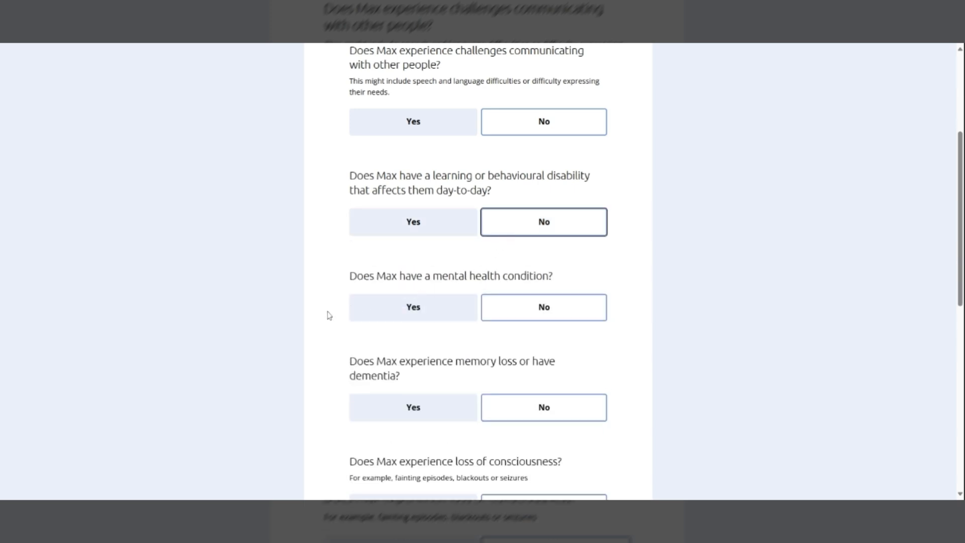
Step: Review the details requested under Yes for a mental health condition and for memory loss or dementia, and answer No to both
scroll(326, 316, down, 3)
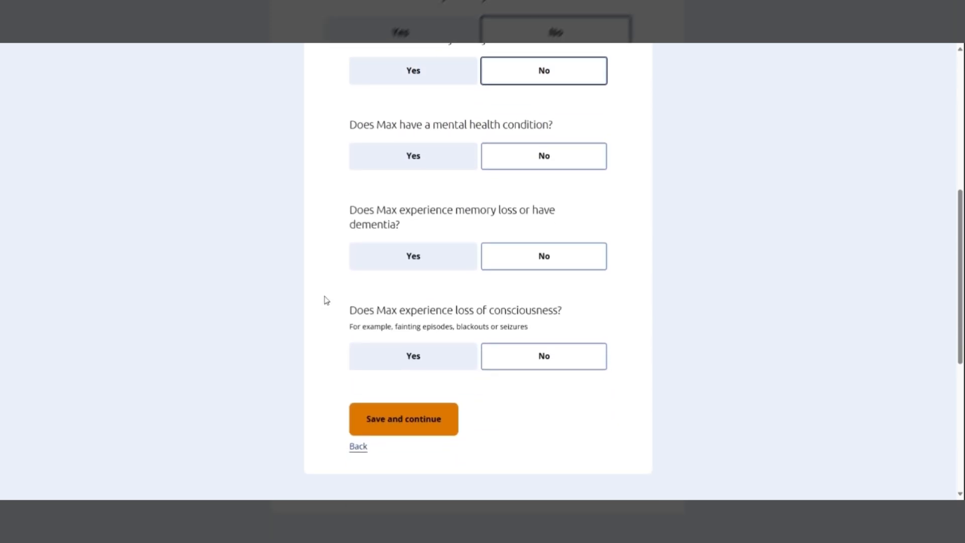
click(392, 168)
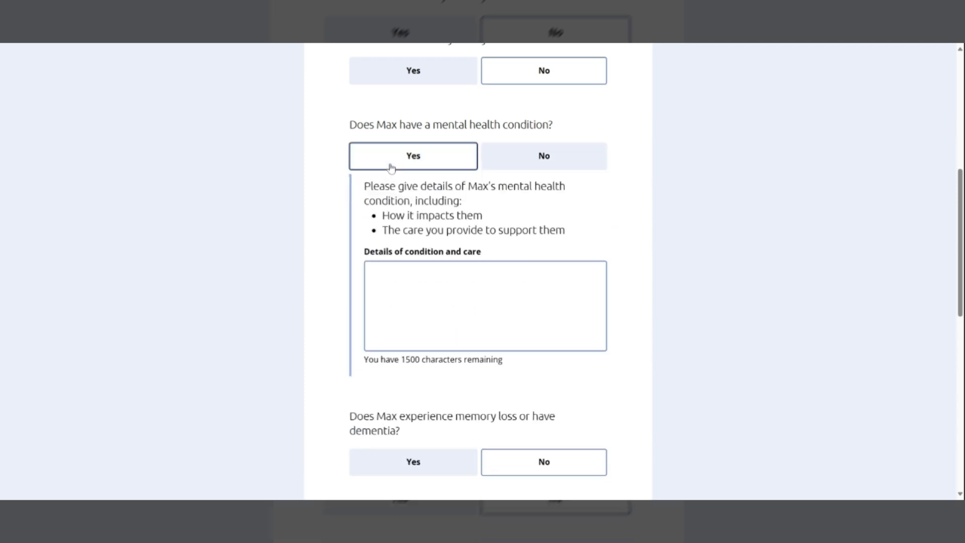
click(502, 166)
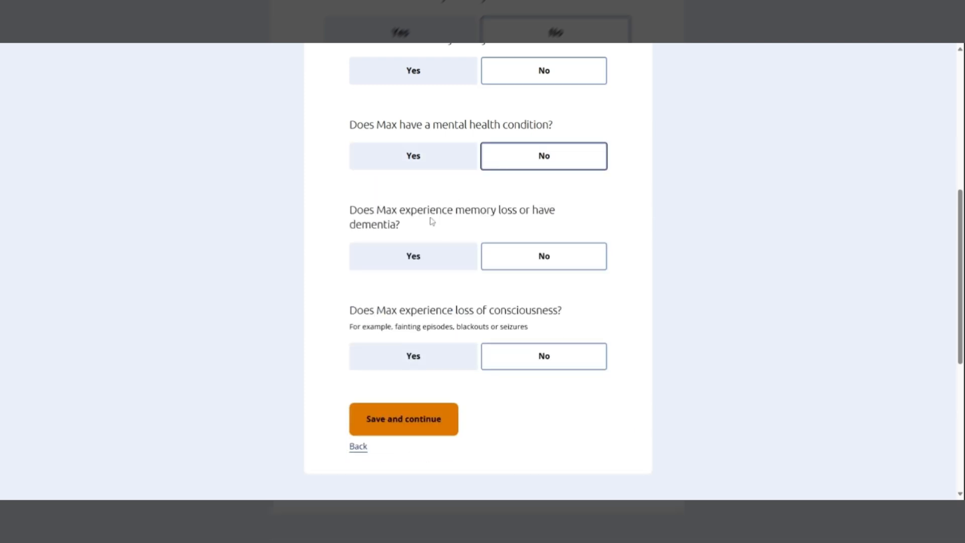
click(401, 265)
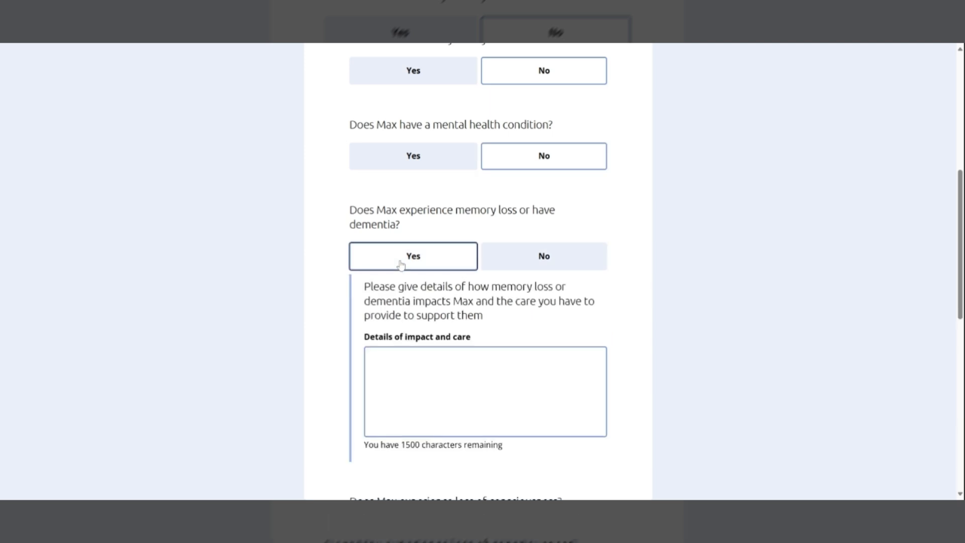
click(501, 262)
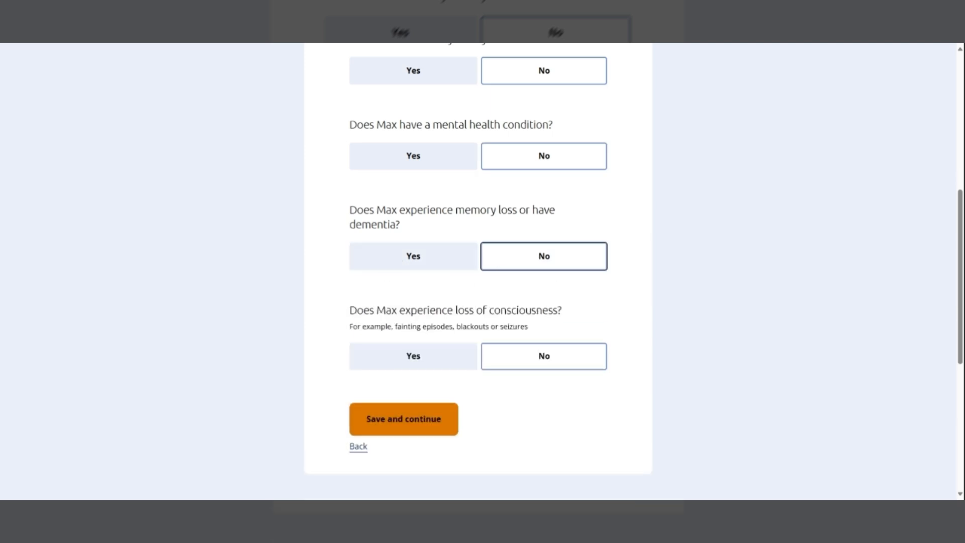
Step: Review the difficulties and care details requested under Yes for loss of consciousness, answer No, and save the page
click(395, 358)
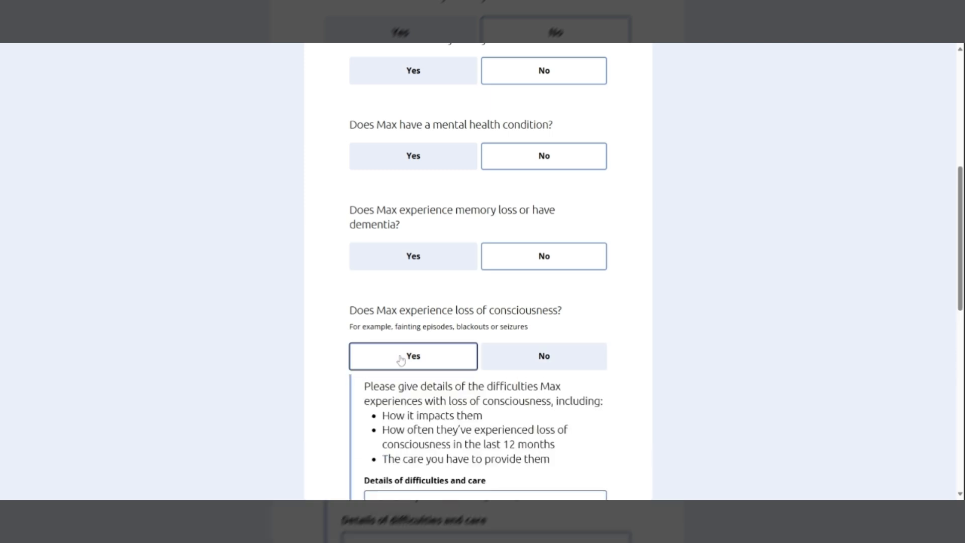
scroll(516, 362, down, 3)
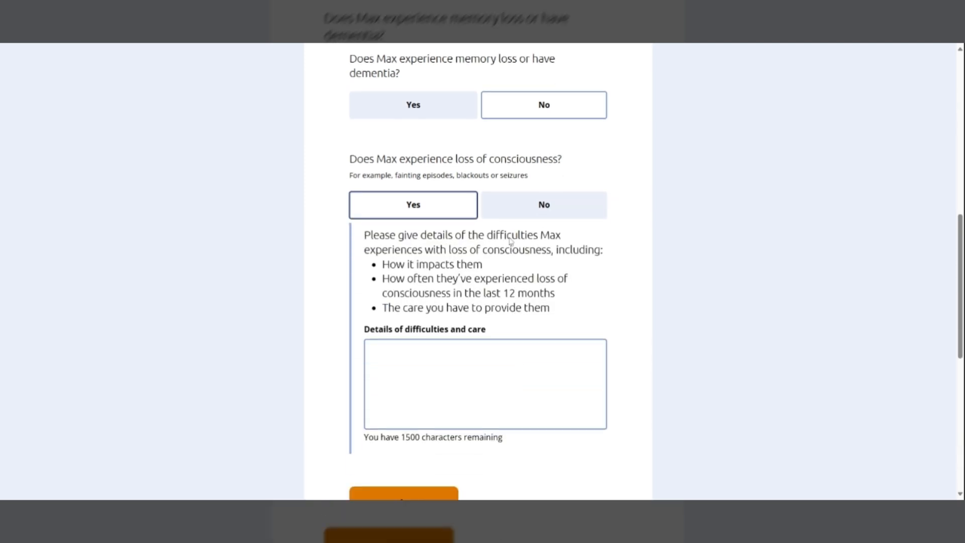
click(508, 214)
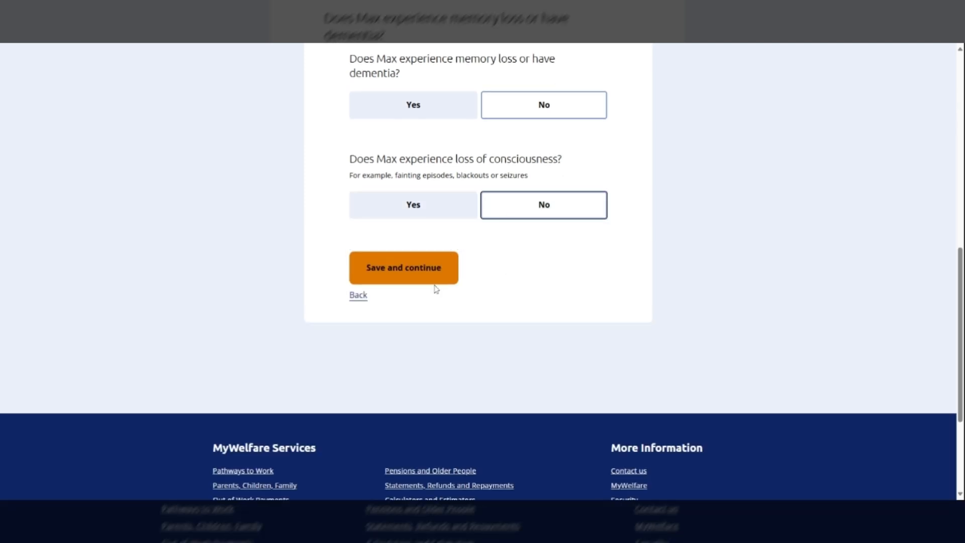
click(396, 281)
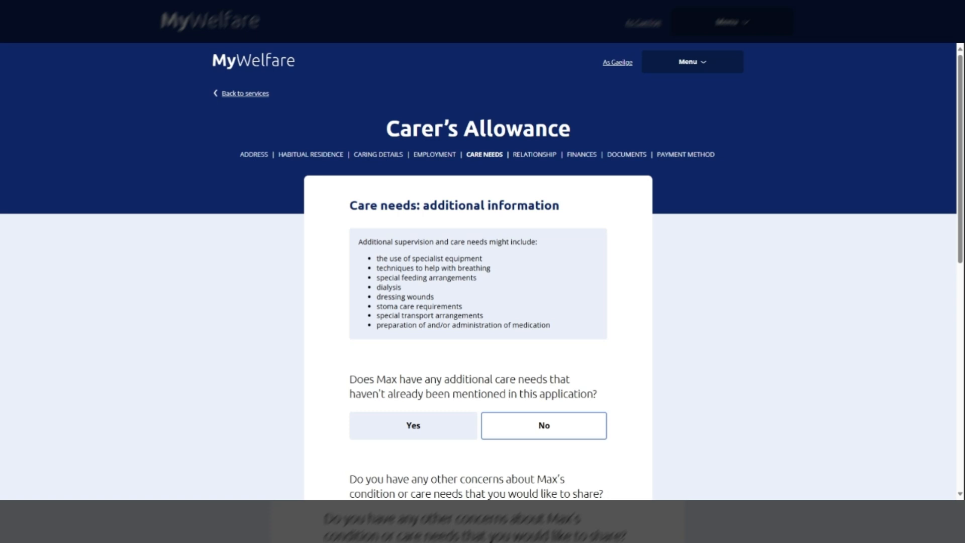
Step: Review the details requested under Yes for additional care needs not already mentioned, and answer No
scroll(332, 211, down, 3)
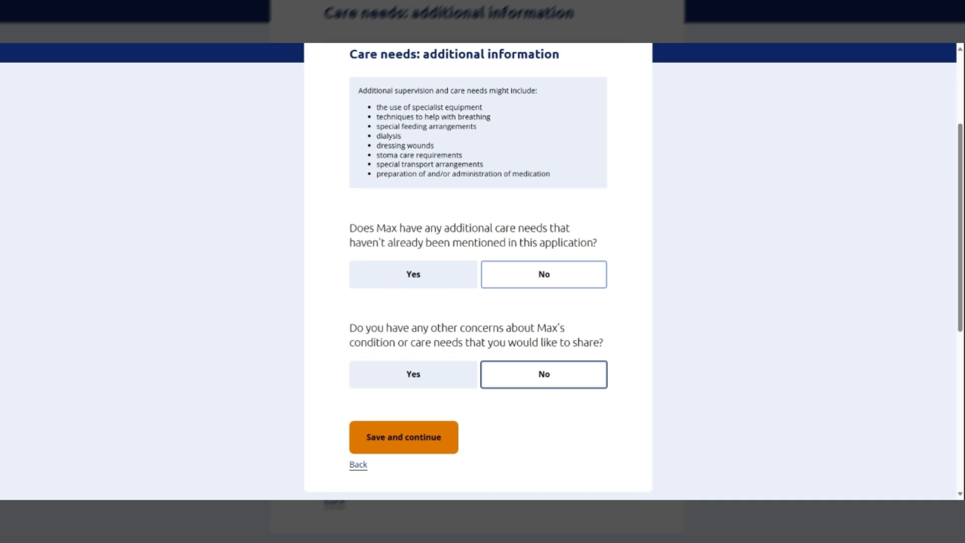
scroll(332, 269, down, 2)
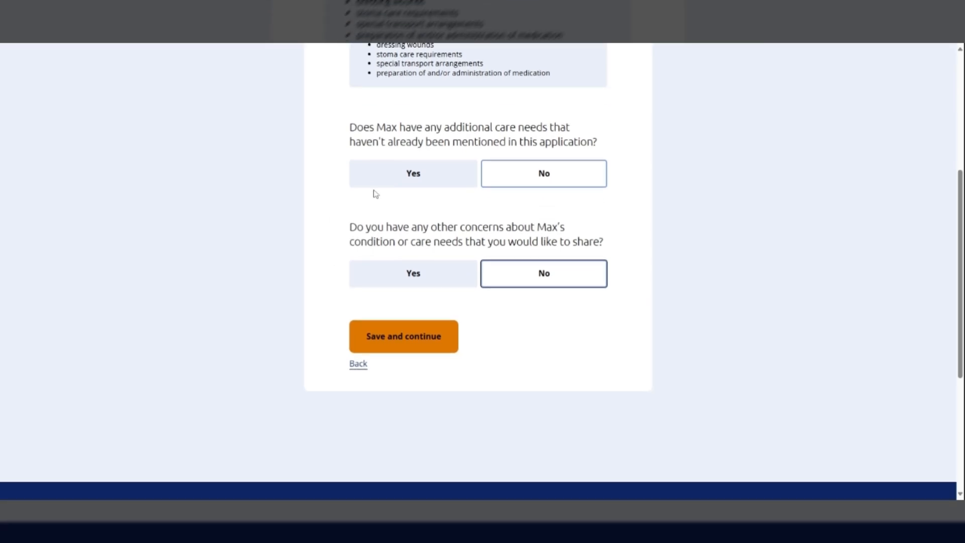
click(381, 184)
scroll(330, 215, down, 1)
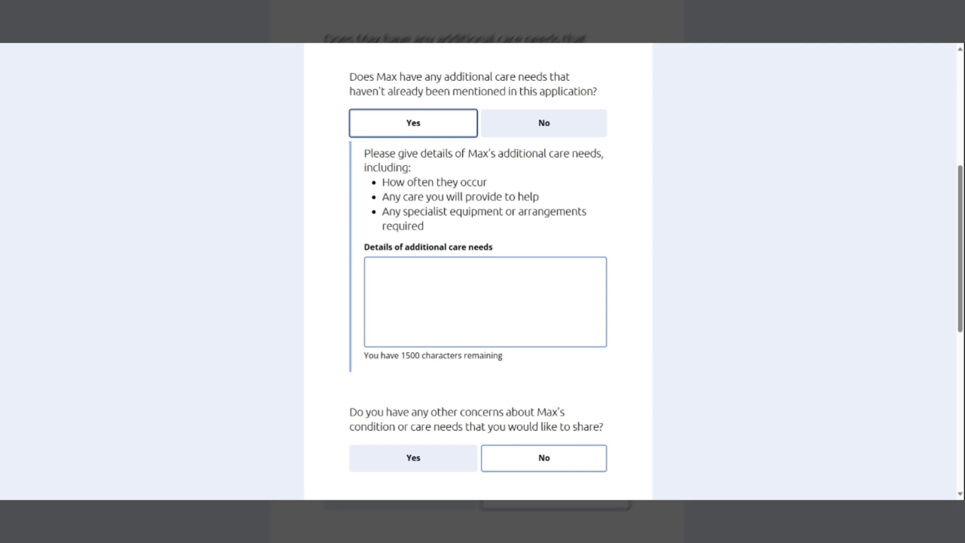
click(507, 130)
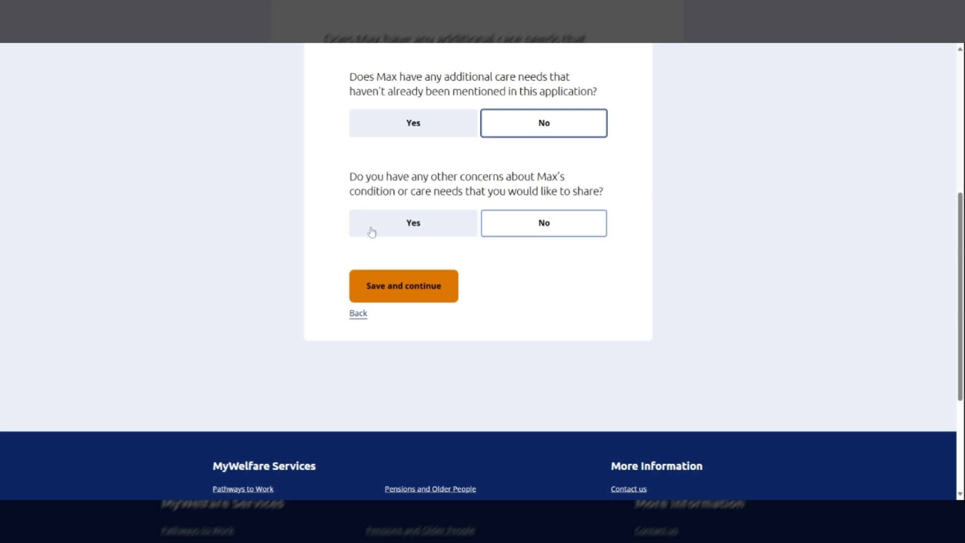
Step: Review the concerns field under Yes for other concerns about condition or care needs, answer No, and save the additional information page
click(372, 232)
scroll(339, 244, down, 1)
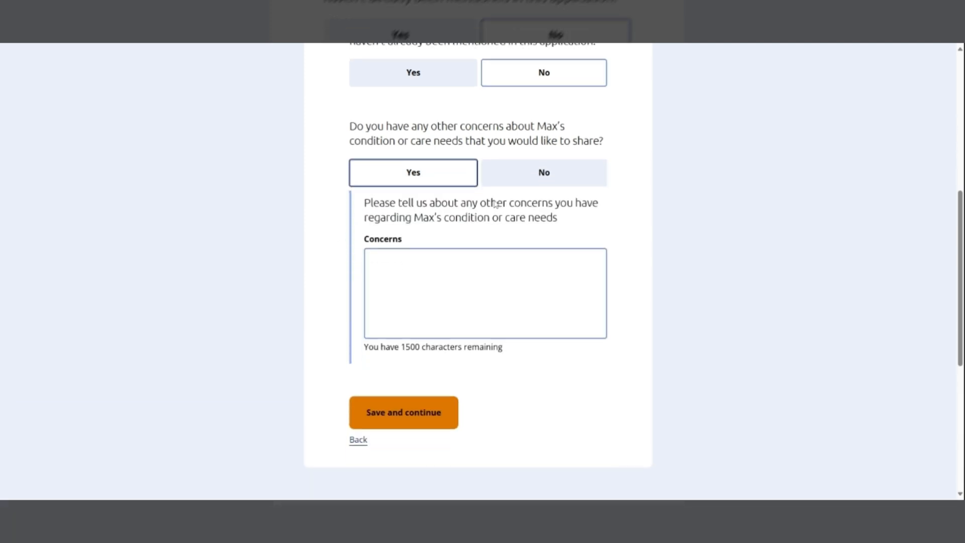
click(507, 186)
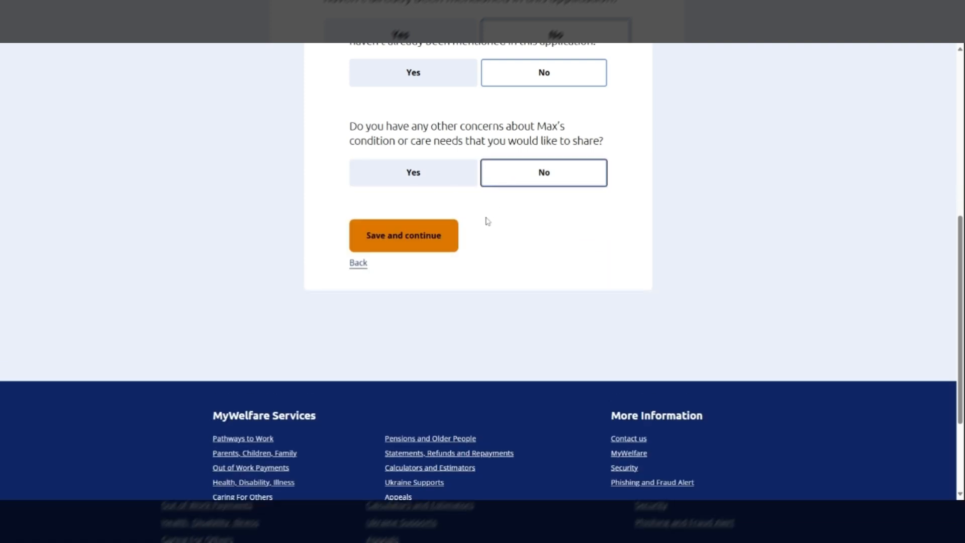
click(400, 236)
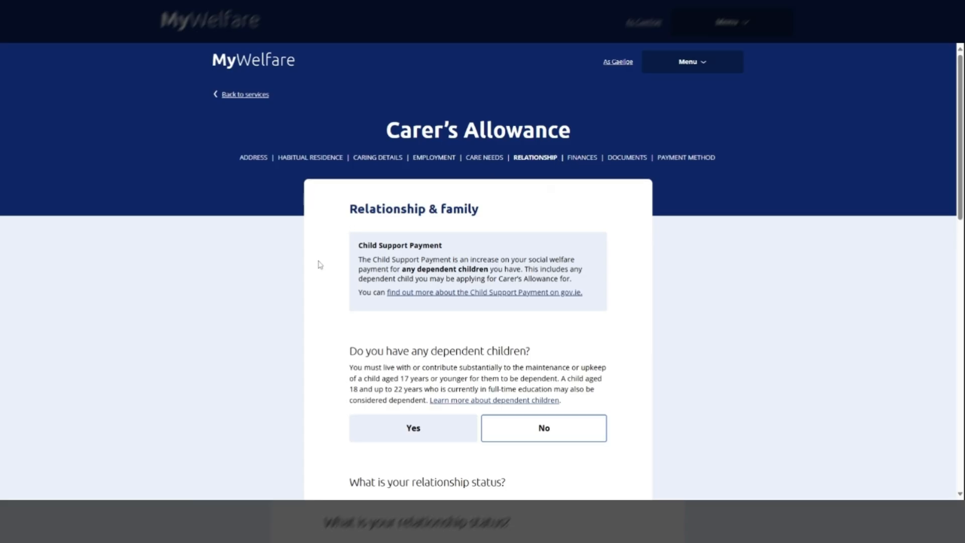
Step: Answer Yes to having dependent children and select the PPS number field for Child 1
scroll(321, 265, down, 1)
scroll(321, 266, down, 1)
scroll(321, 266, down, 2)
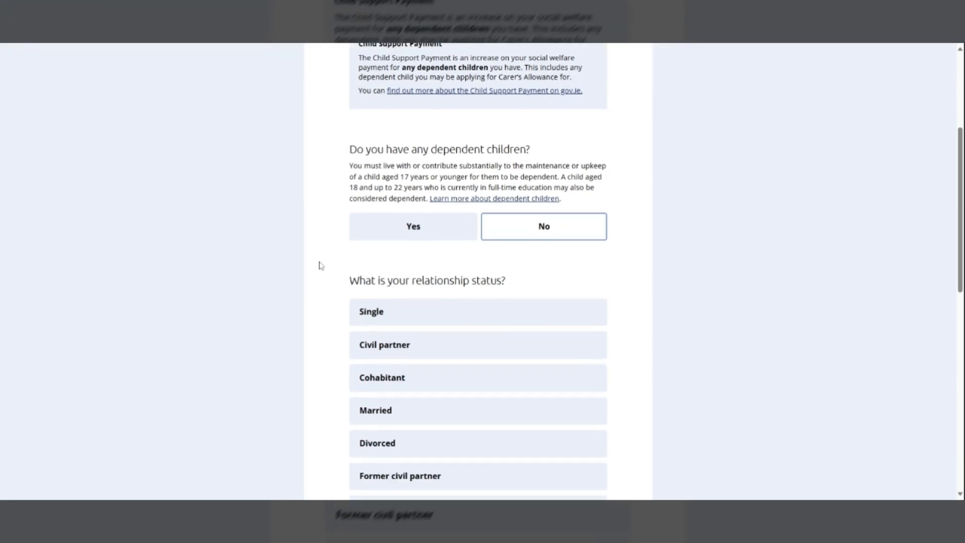
click(404, 229)
scroll(320, 245, down, 1)
click(397, 260)
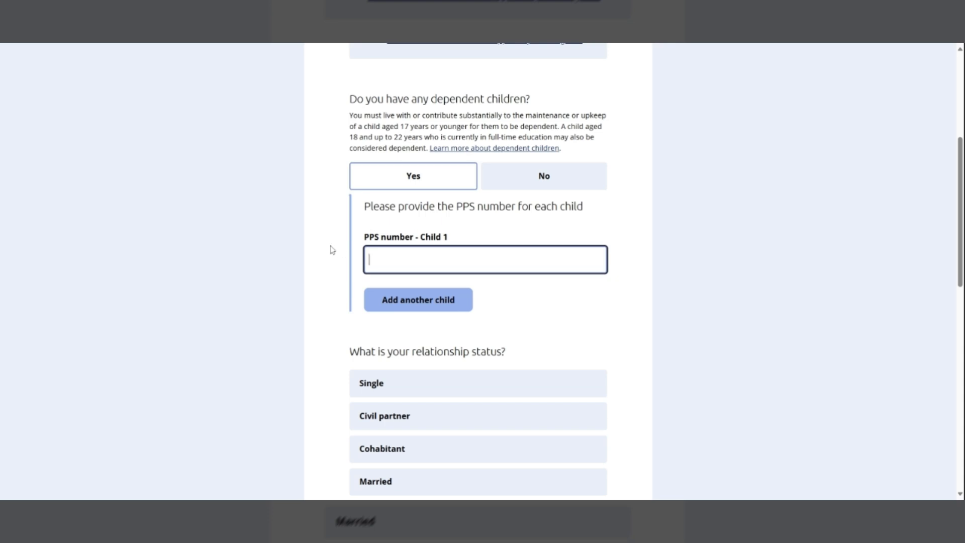
Step: Try adding PPS number entries for a second and third child, and remove both entries
scroll(330, 250, down, 2)
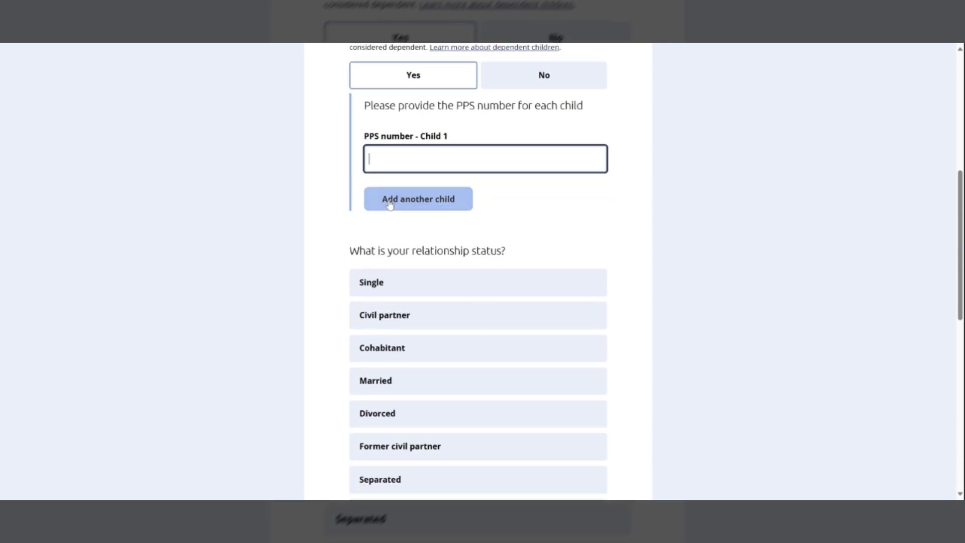
click(387, 204)
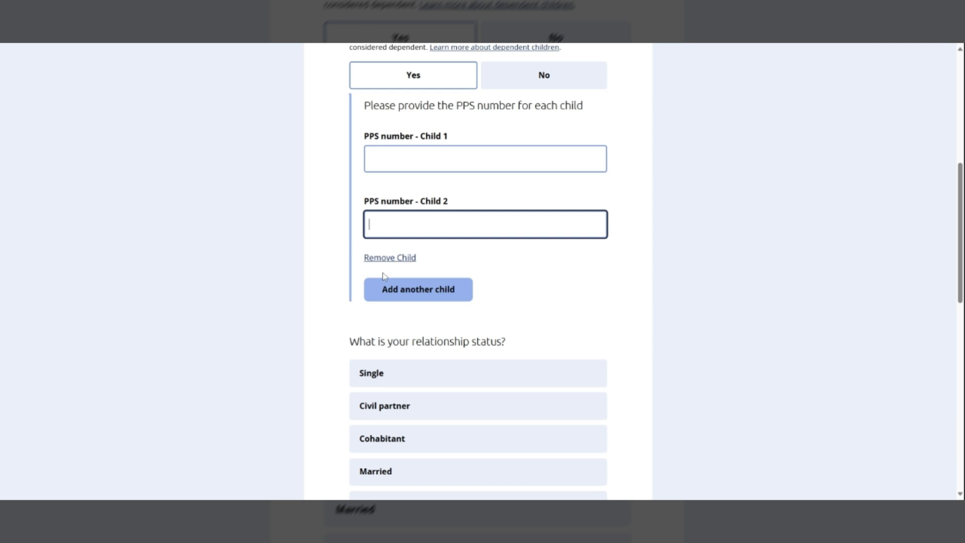
click(403, 292)
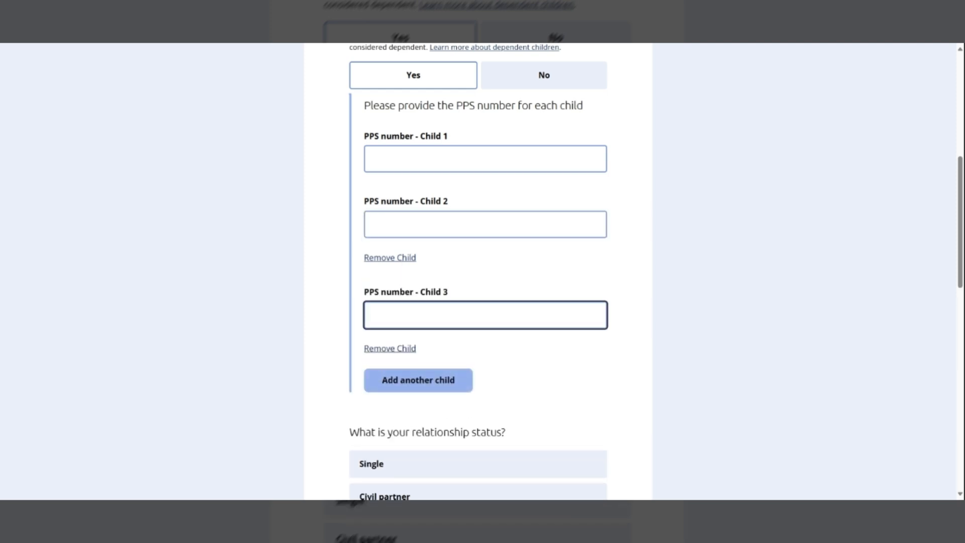
click(395, 349)
click(395, 259)
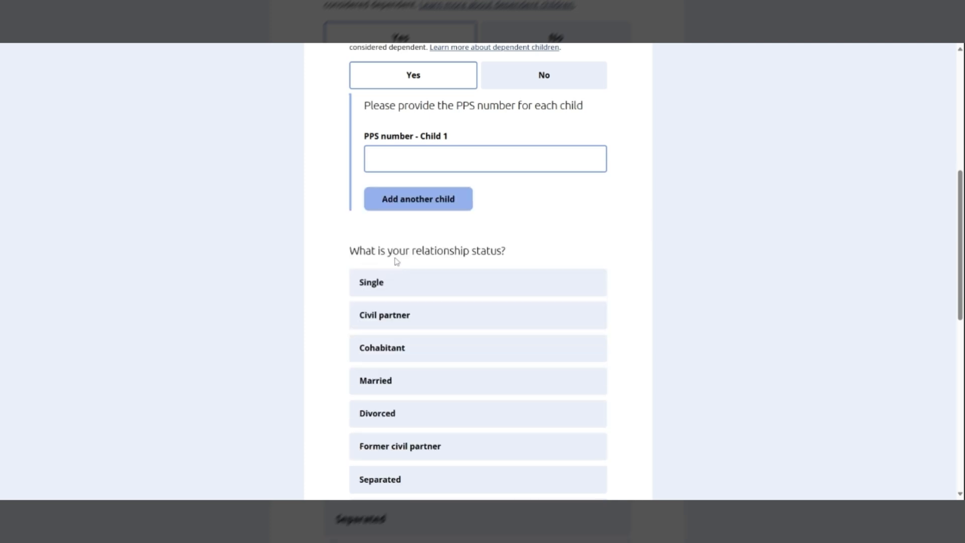
Step: Try the Single and Civil partner relationship statuses and review the partner details requested for a civil partner
scroll(302, 206, down, 3)
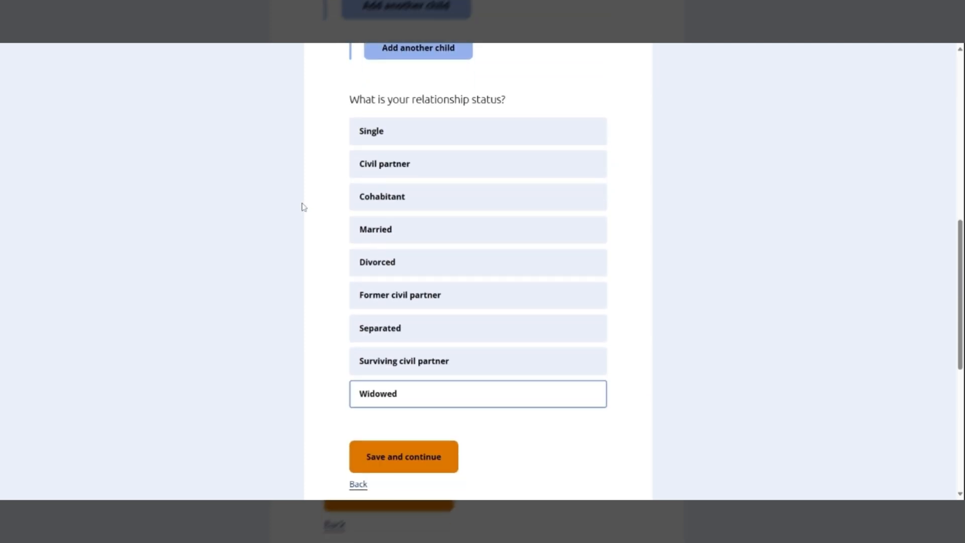
scroll(303, 207, down, 1)
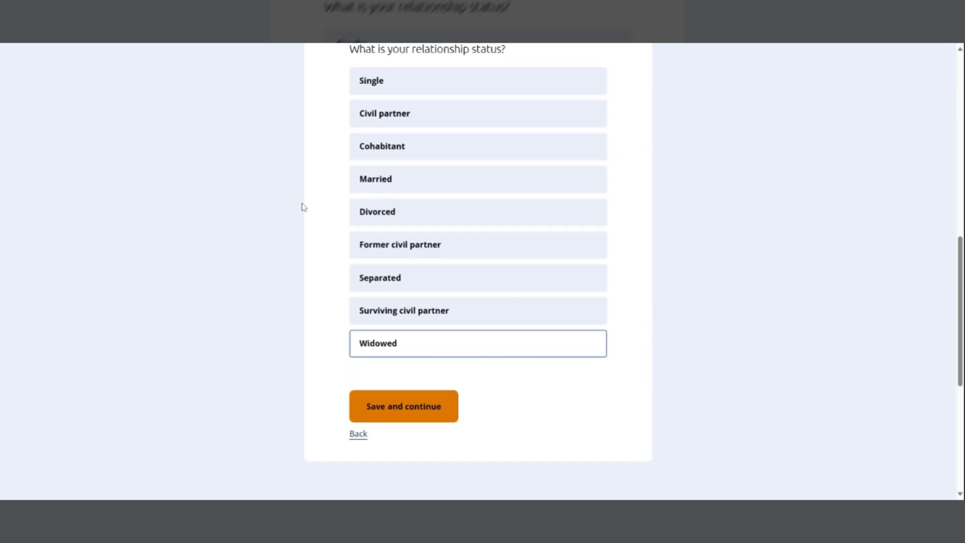
click(363, 89)
click(370, 115)
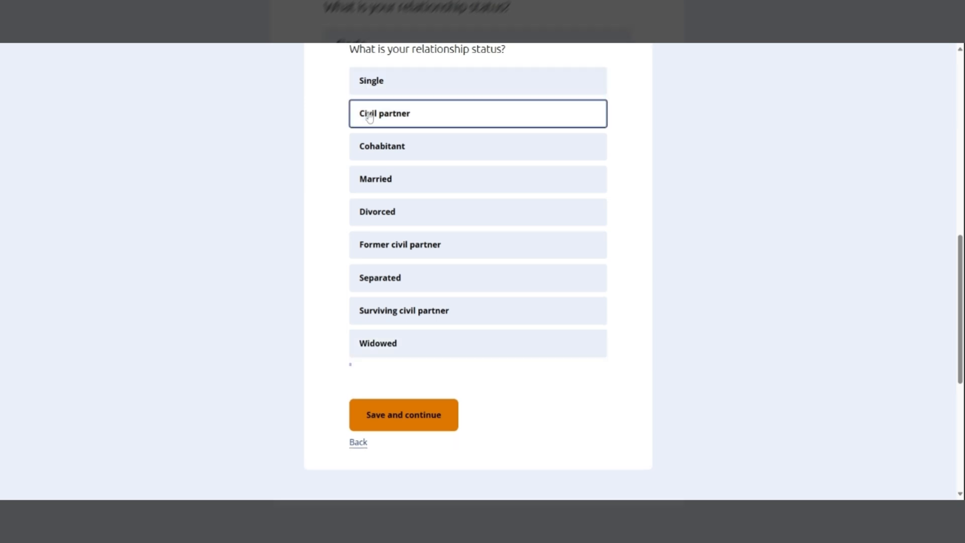
scroll(336, 200, down, 1)
scroll(336, 200, down, 3)
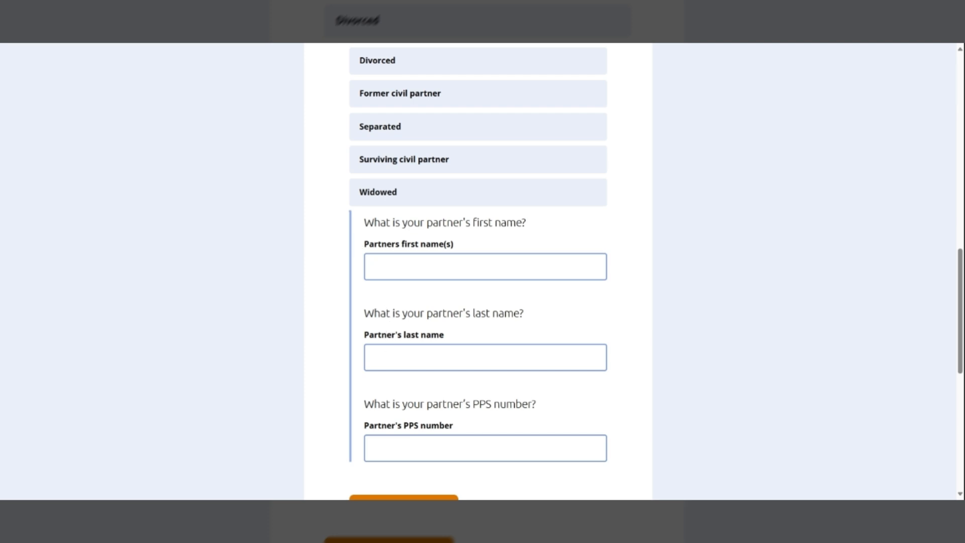
Step: Try the Cohabitant and Married relationship statuses and review the partner name and PPS number fields requested
scroll(362, 342, up, 2)
click(378, 99)
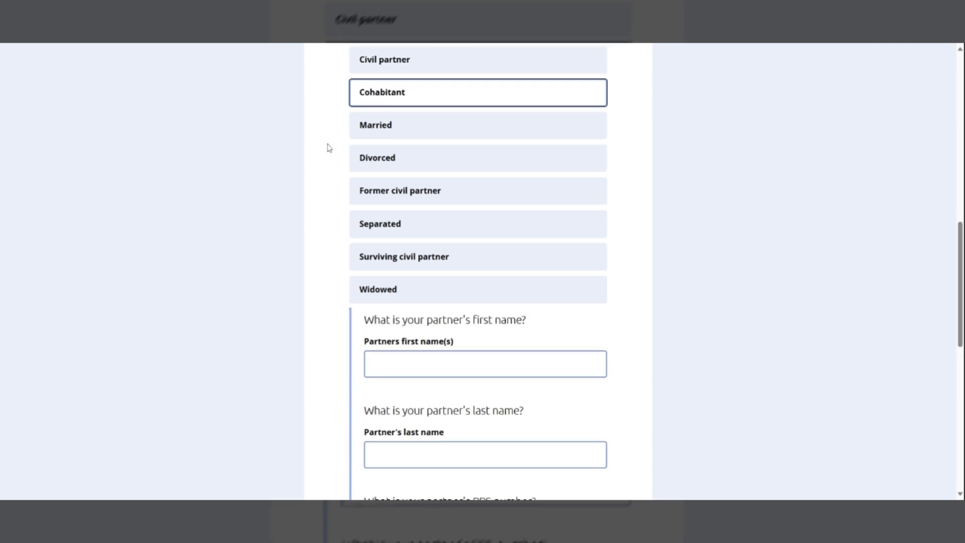
scroll(329, 148, down, 1)
scroll(329, 148, down, 1)
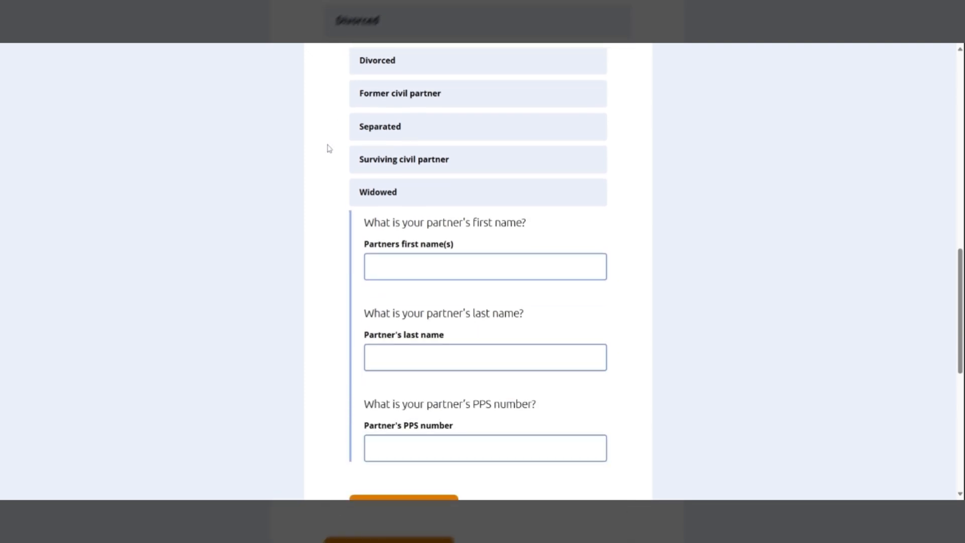
scroll(330, 146, up, 2)
click(369, 129)
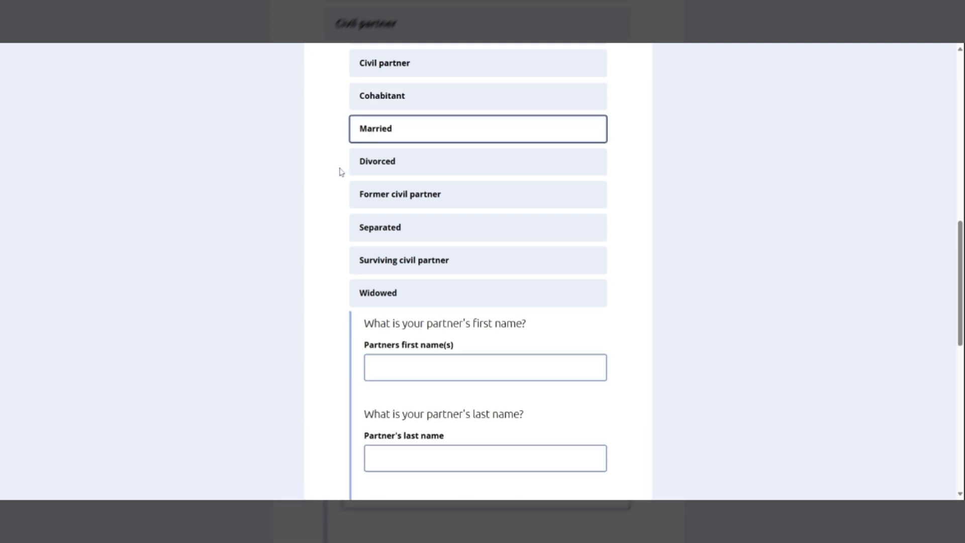
scroll(342, 171, down, 1)
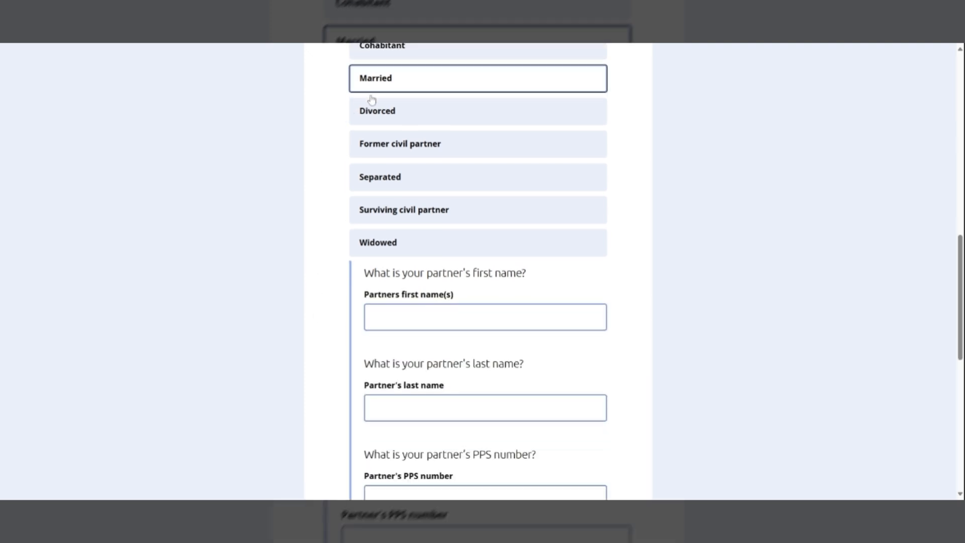
Step: Try Divorced, Former civil partner, Separated, Surviving civil partner and Widowed, and set the relationship status to Married
click(369, 112)
click(366, 152)
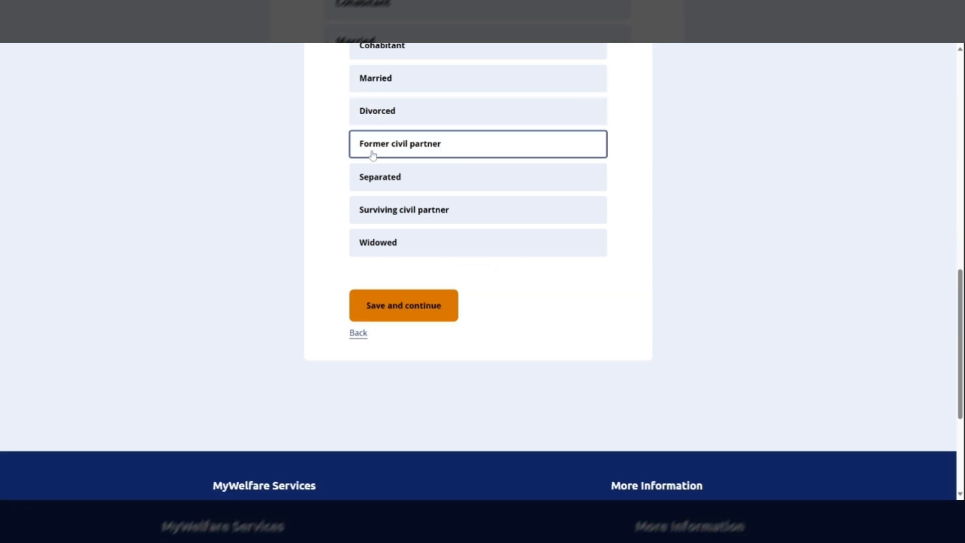
click(377, 187)
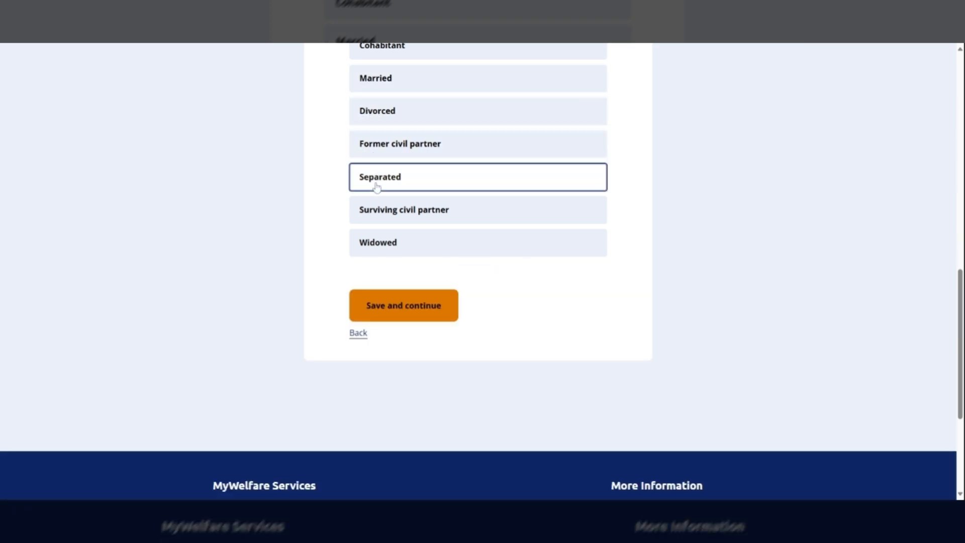
click(373, 220)
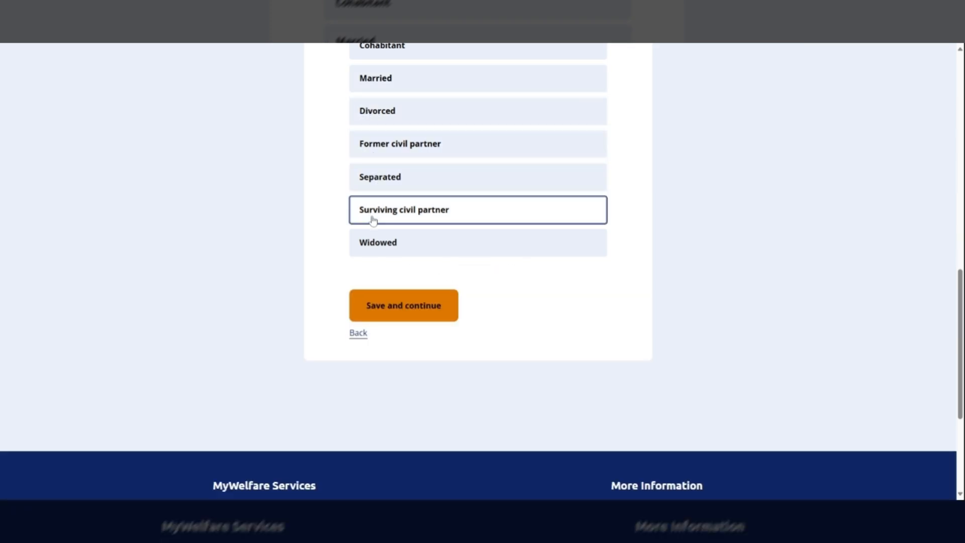
click(379, 253)
scroll(360, 243, up, 2)
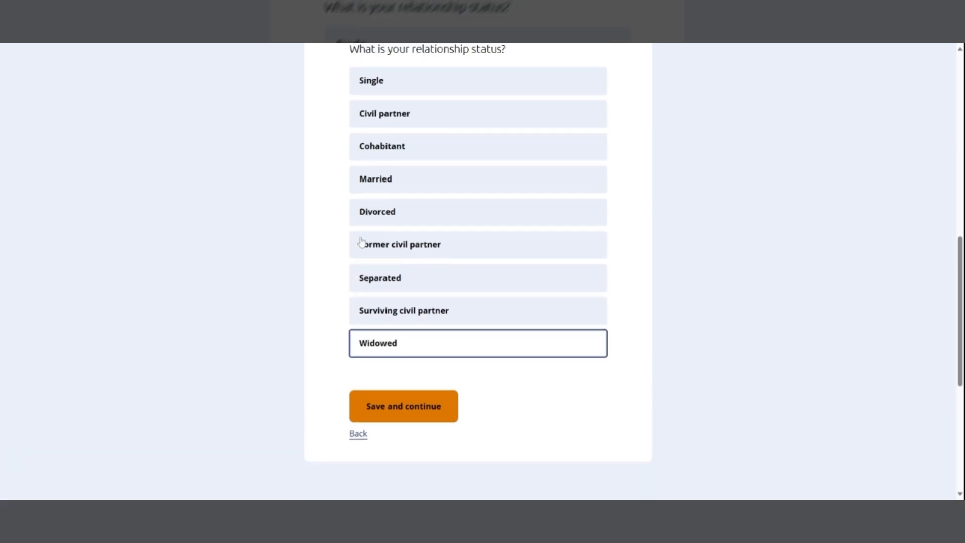
click(374, 180)
scroll(336, 210, down, 4)
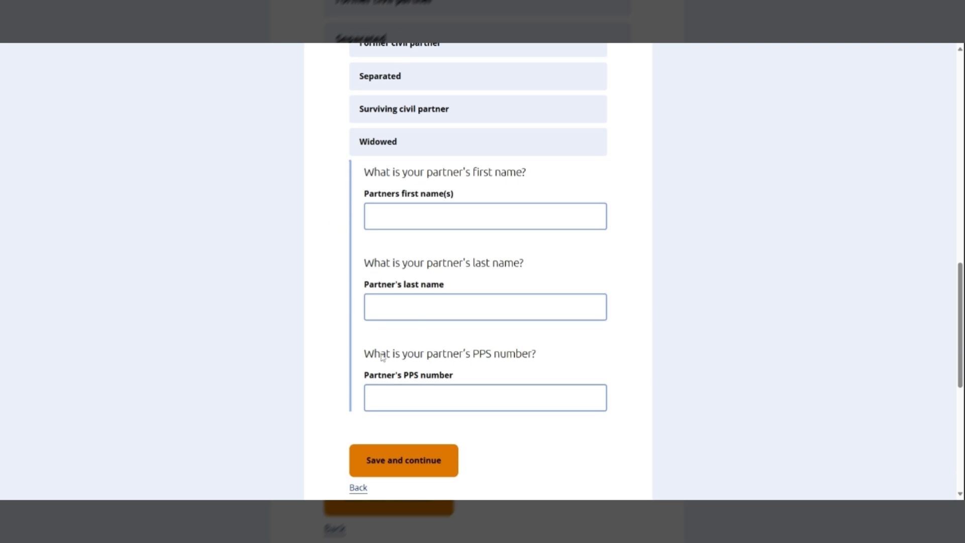
Step: Select Employment or employment scheme, Self-employment and Farming as current income sources in the Your finances section
scroll(340, 368, down, 1)
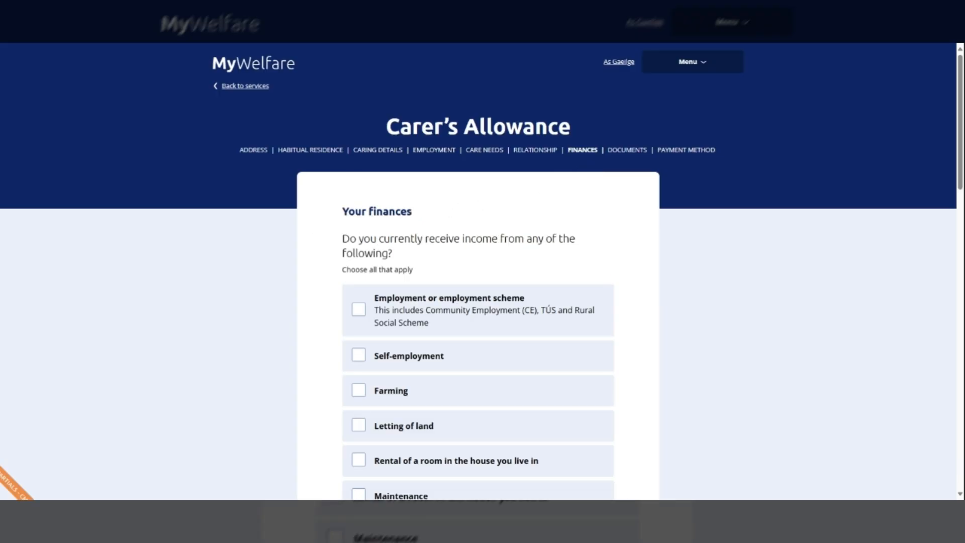
scroll(312, 229, down, 1)
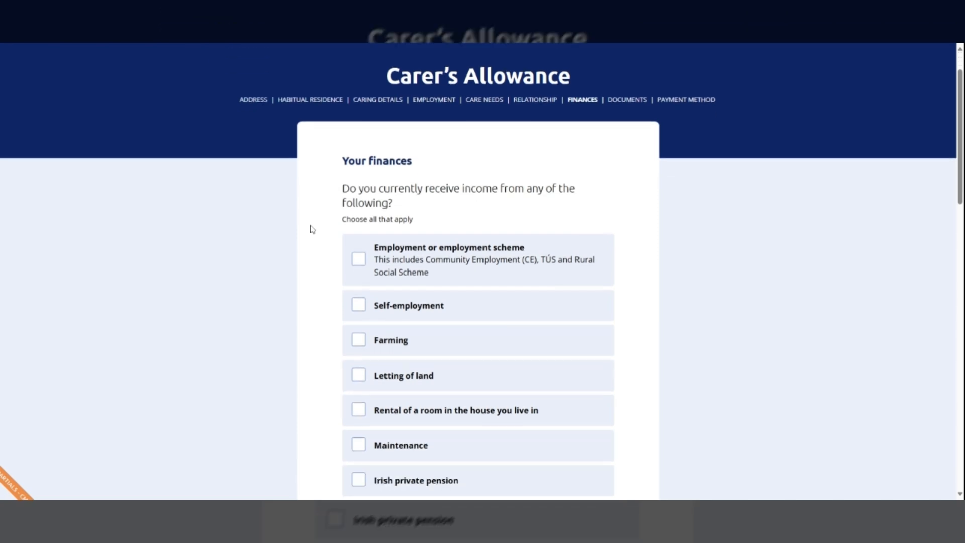
scroll(312, 229, down, 2)
click(359, 158)
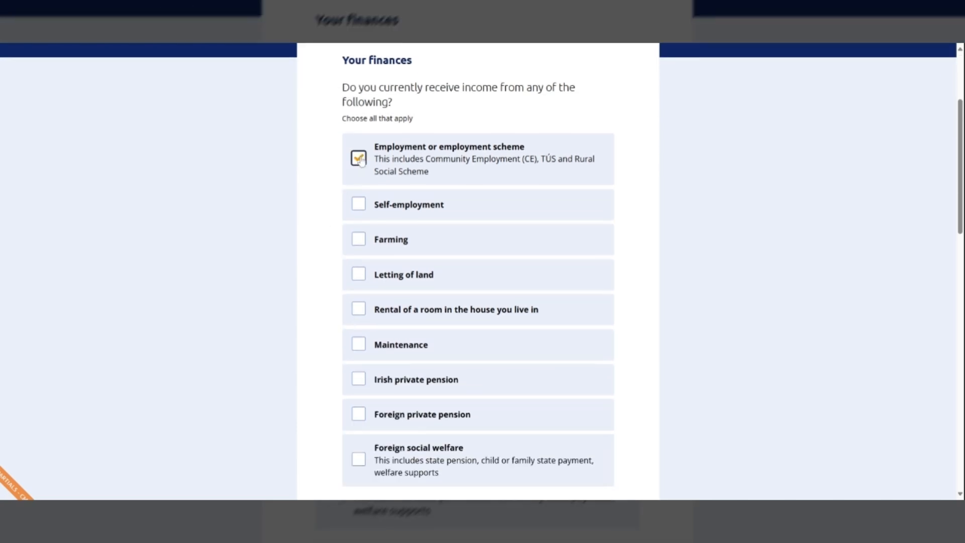
scroll(325, 201, down, 1)
click(358, 154)
click(358, 190)
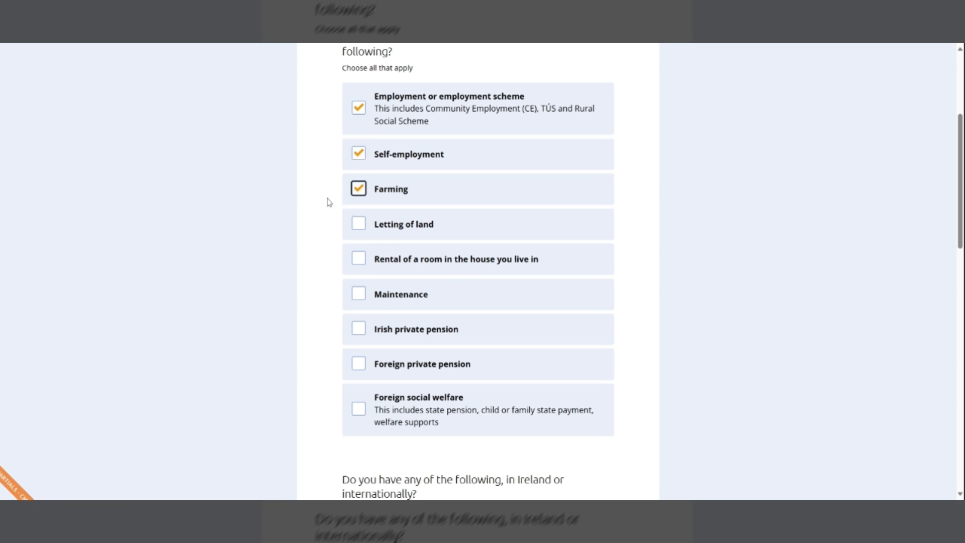
Step: Declare current / savings accounts or investments, property not personally occupied, shares and other income as assets held in Ireland or internationally
scroll(330, 202, down, 1)
scroll(329, 202, down, 1)
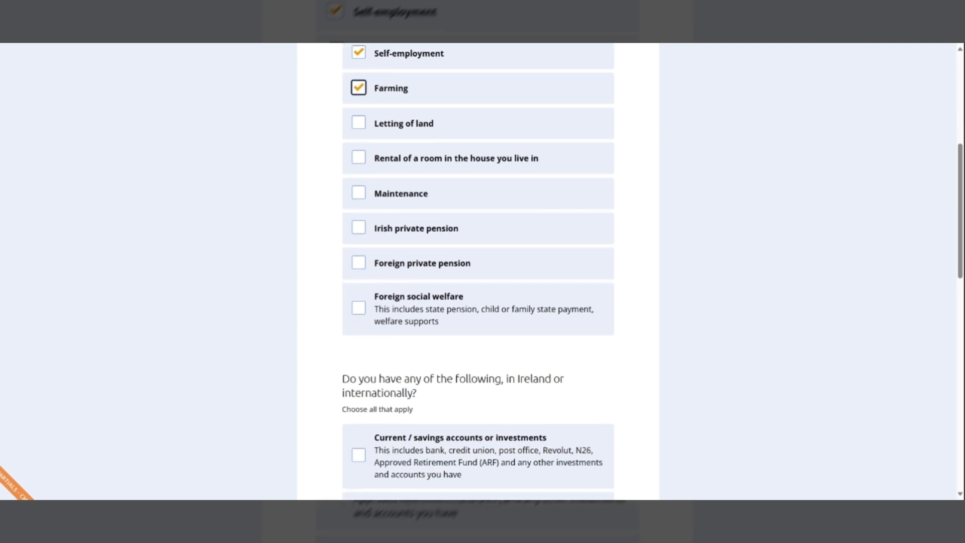
scroll(328, 204, down, 1)
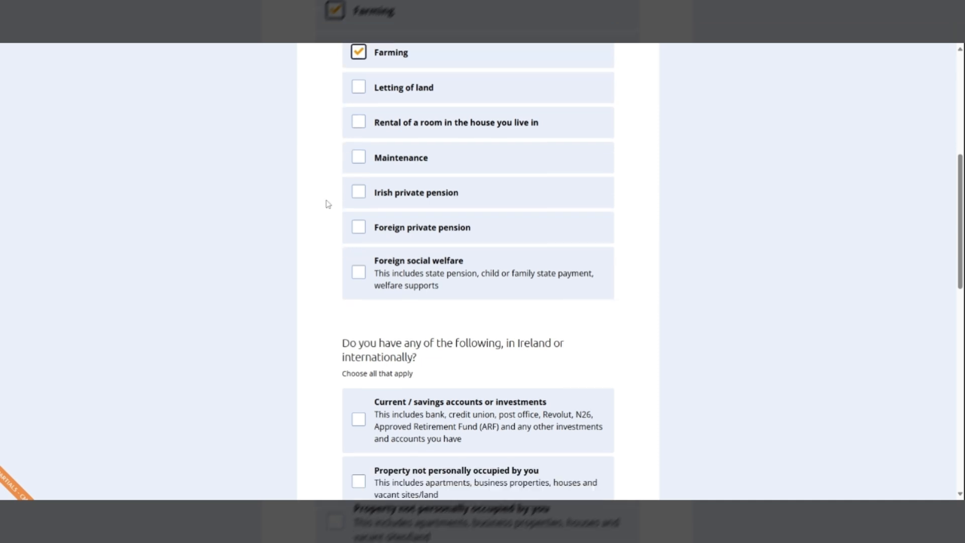
scroll(328, 204, down, 3)
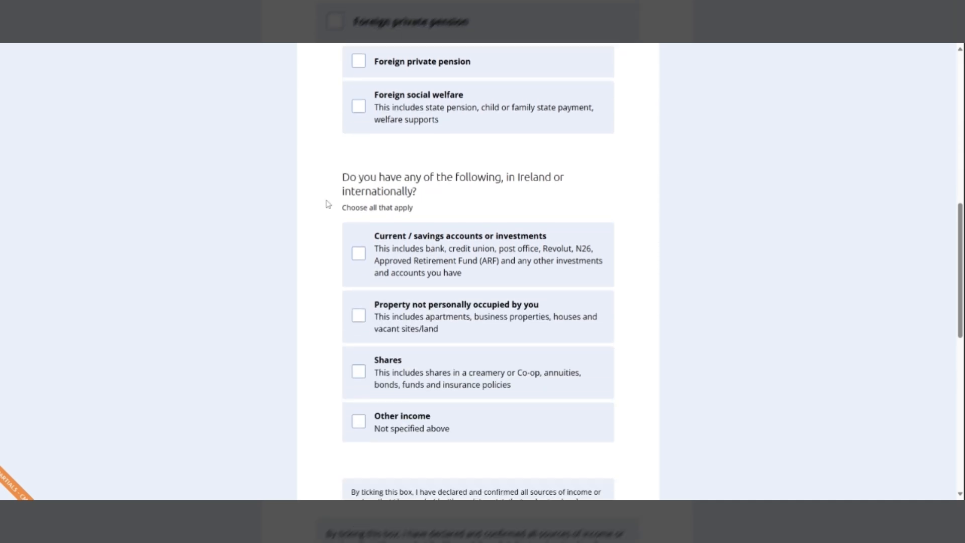
scroll(328, 204, down, 1)
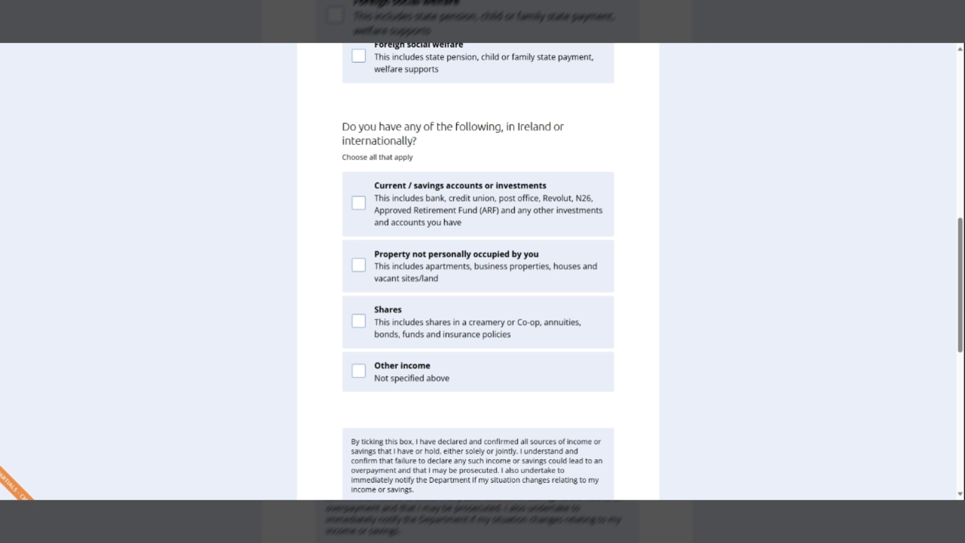
click(358, 203)
click(359, 266)
click(359, 322)
click(358, 371)
Step: Agree to the income and savings declaration, and save the finances answers to continue
scroll(328, 352, down, 3)
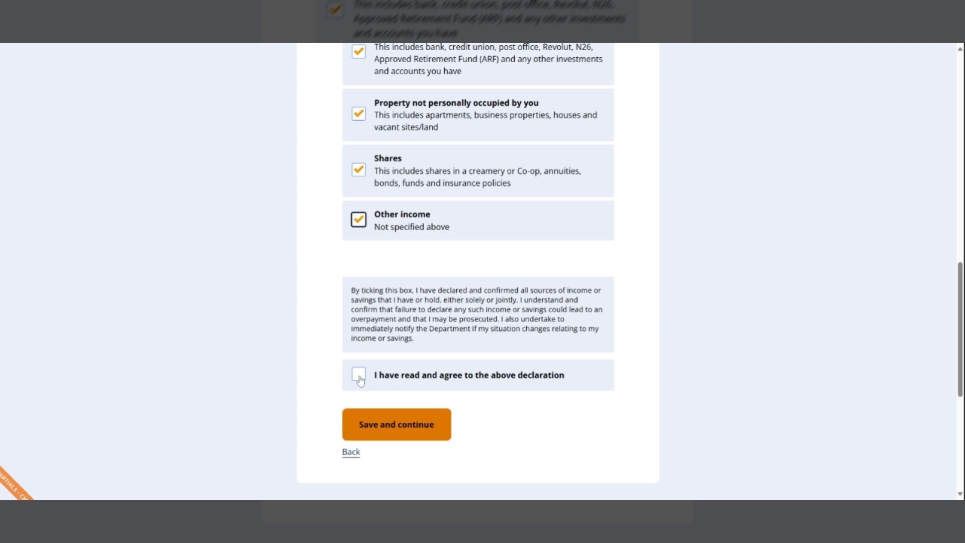
click(359, 378)
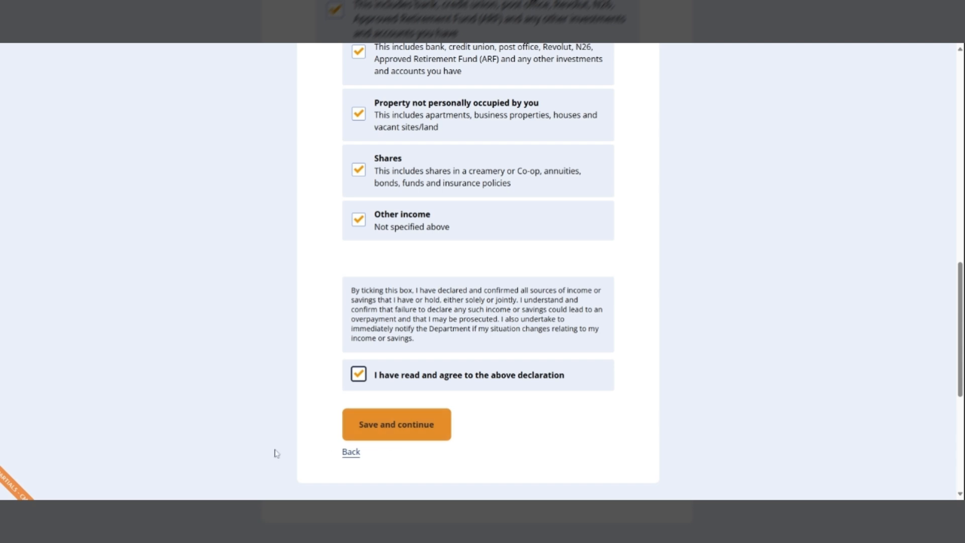
click(353, 432)
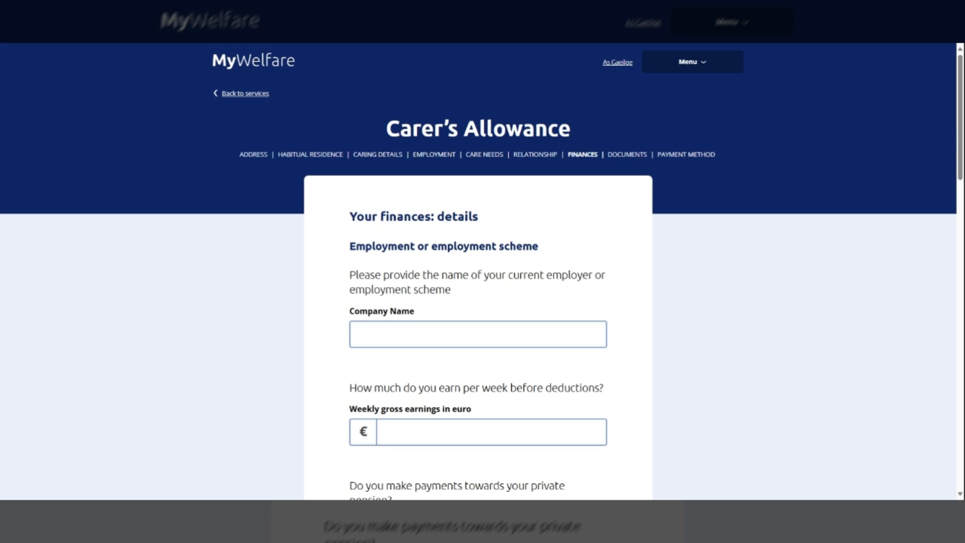
Step: Review the employment detail fields, try Yes for private pension payments to check the amount requested, and set the answer to No
scroll(324, 241, down, 1)
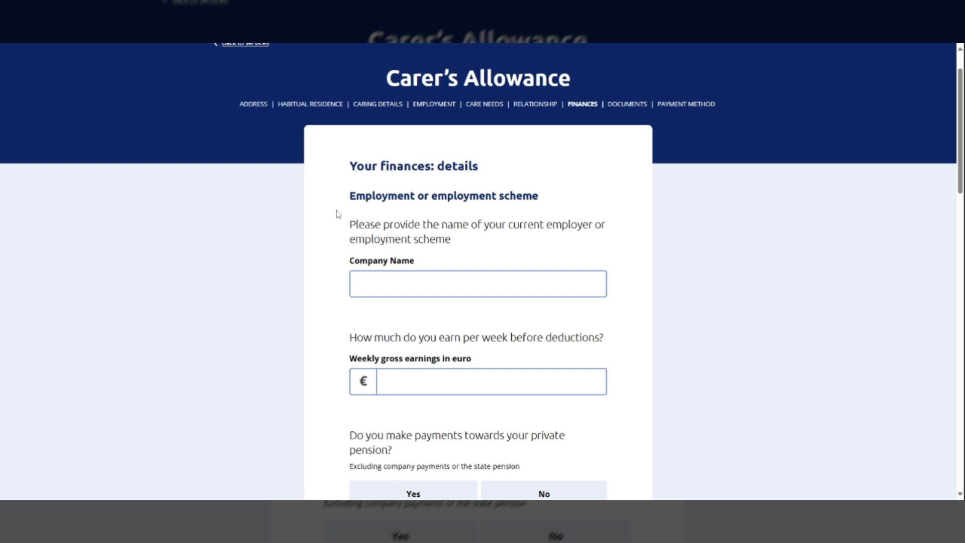
scroll(337, 214, down, 1)
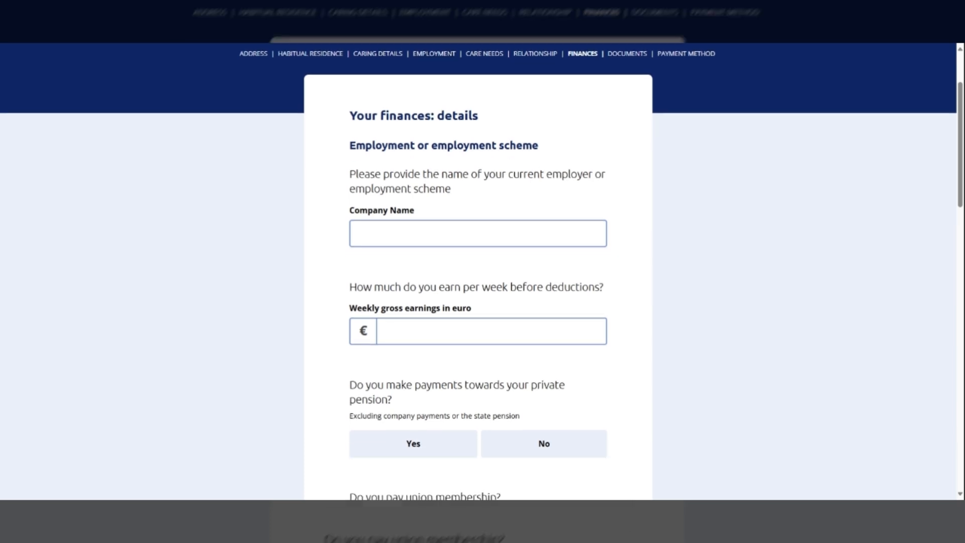
scroll(337, 255, down, 1)
scroll(330, 282, down, 3)
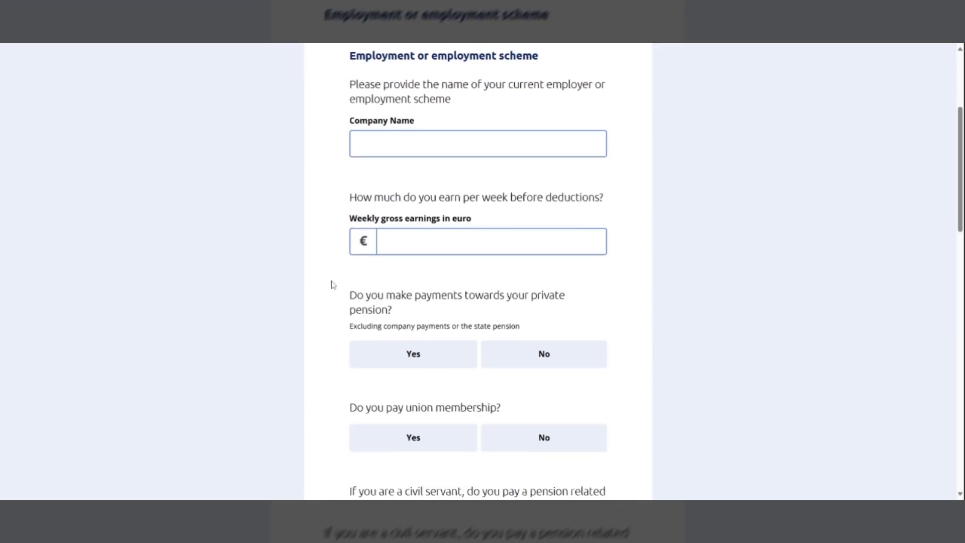
scroll(338, 225, down, 1)
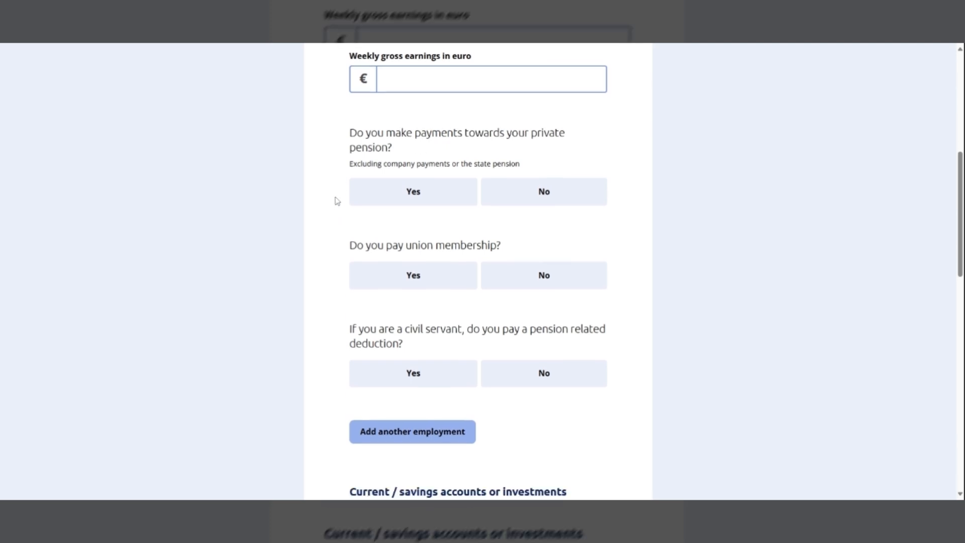
click(391, 199)
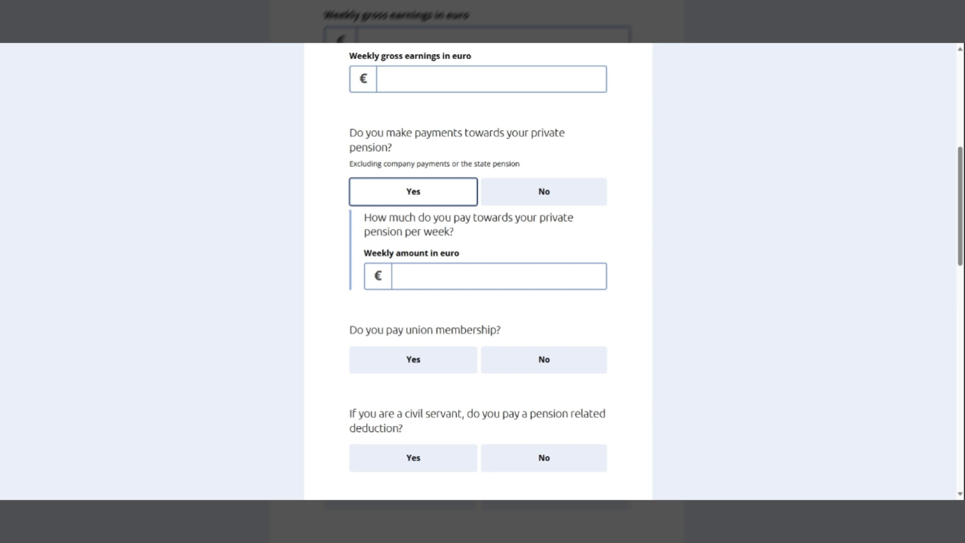
click(498, 199)
Step: Try Yes for union membership and for the civil servant pension related deduction, and set both answers to No
click(422, 279)
scroll(423, 277, down, 1)
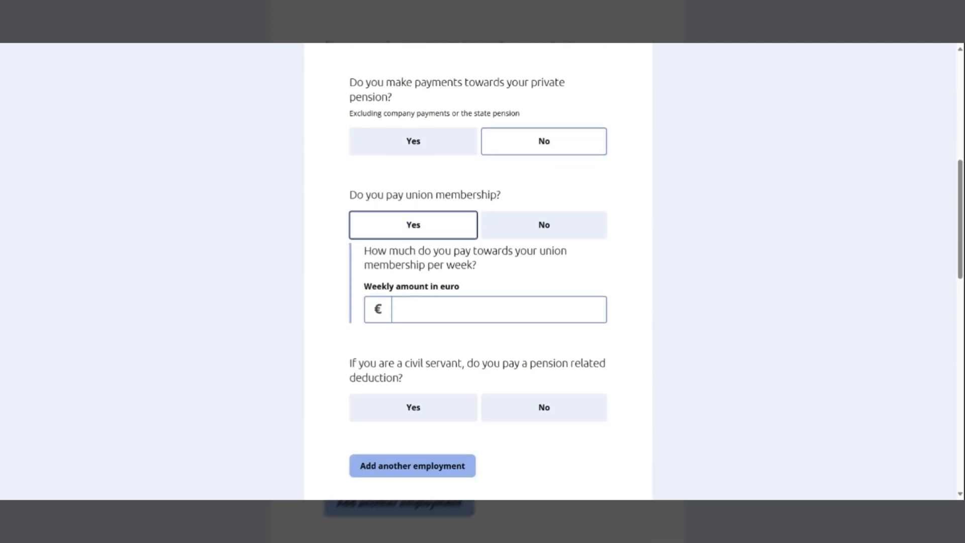
click(512, 231)
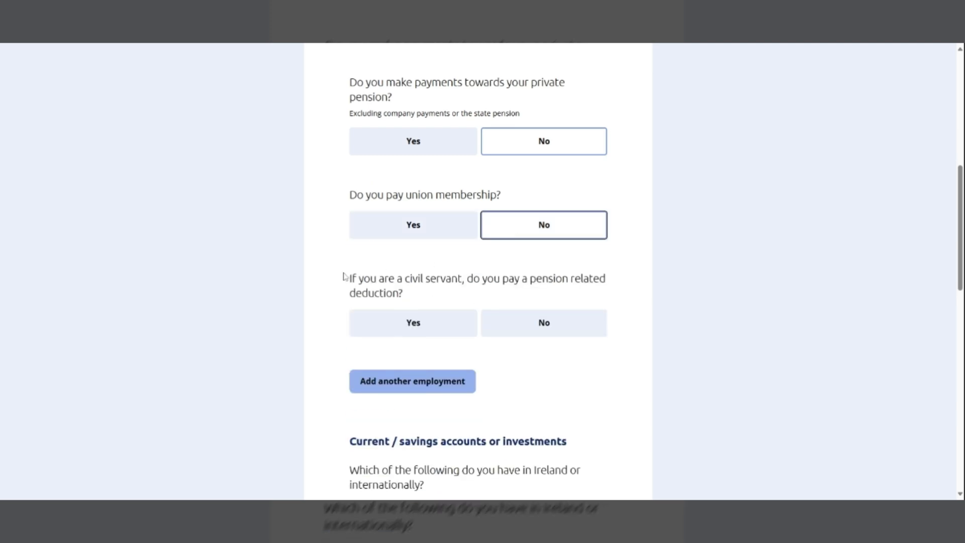
scroll(347, 271, down, 1)
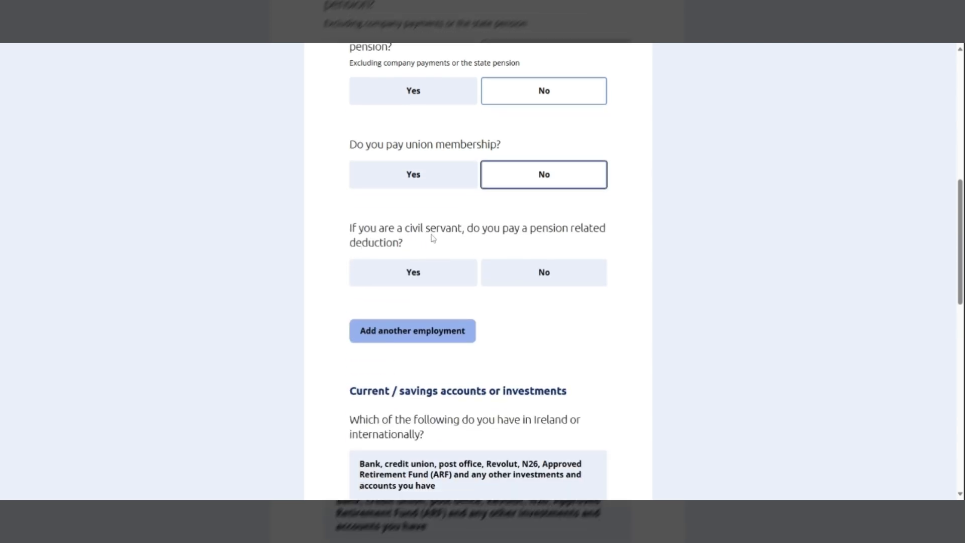
click(420, 273)
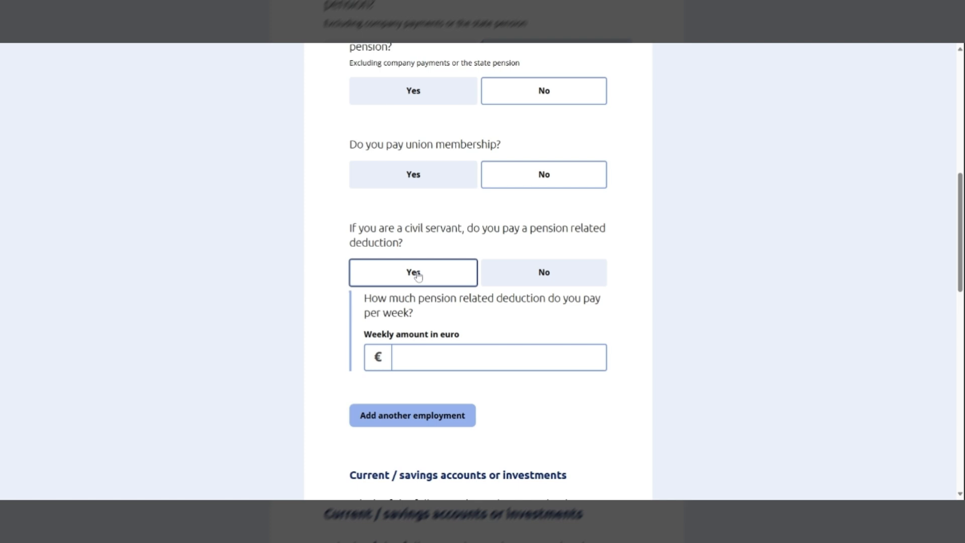
scroll(419, 276, down, 1)
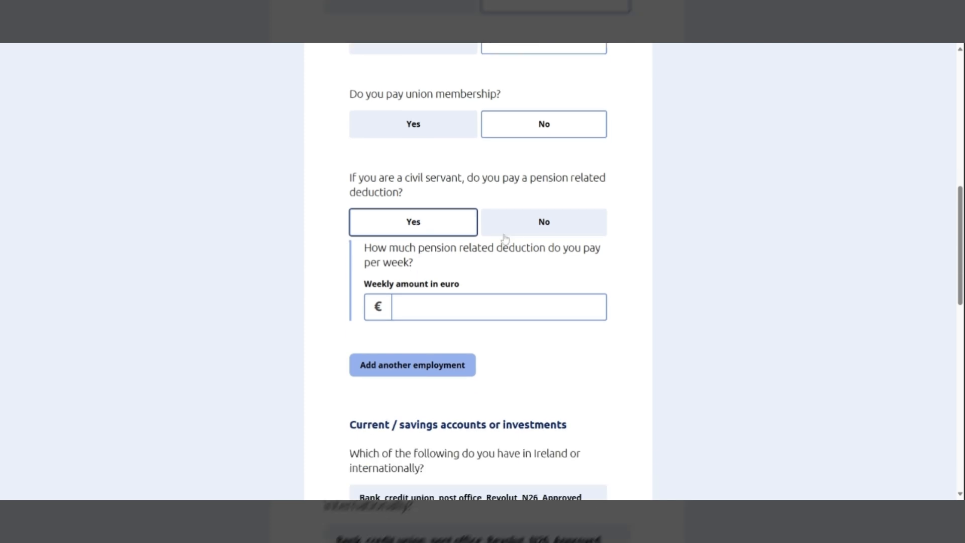
click(514, 229)
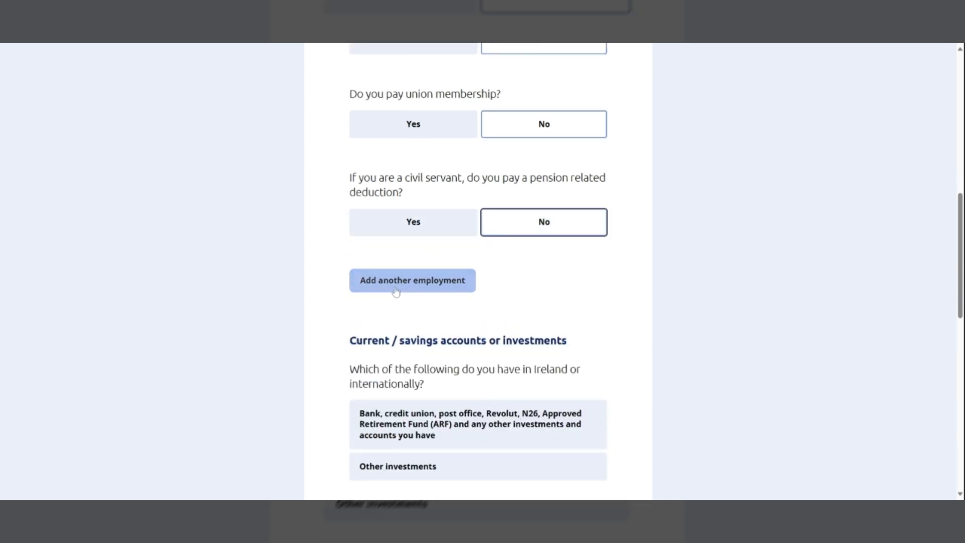
Step: Choose the bank, credit union, post office and other accounts option under savings, and review the account details requested
scroll(333, 284, down, 3)
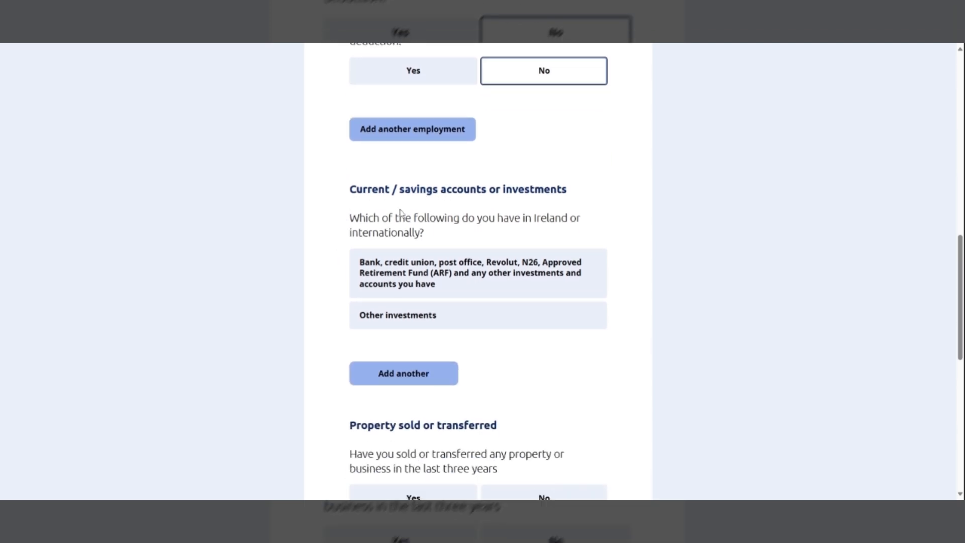
scroll(337, 222, down, 1)
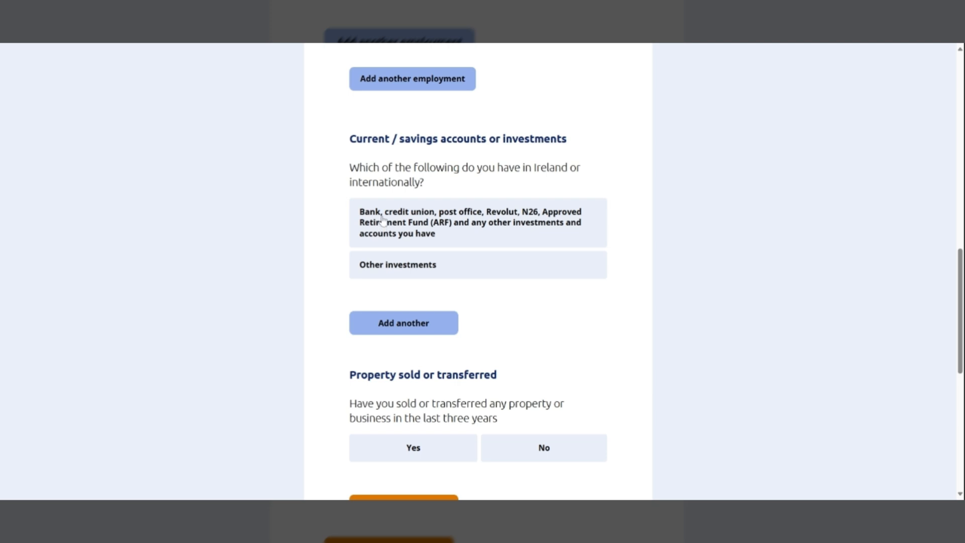
click(456, 243)
scroll(327, 244, down, 2)
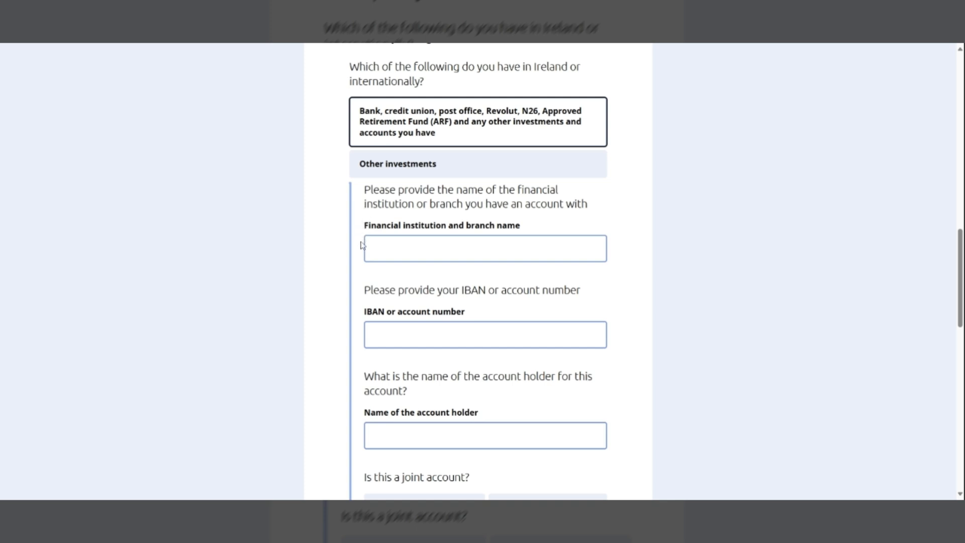
scroll(362, 244, down, 2)
scroll(360, 248, down, 1)
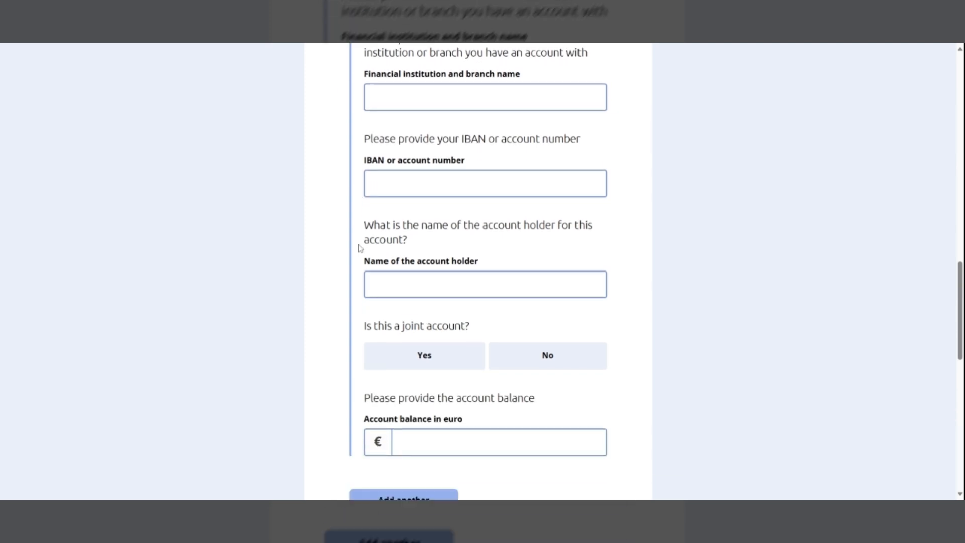
scroll(360, 248, down, 1)
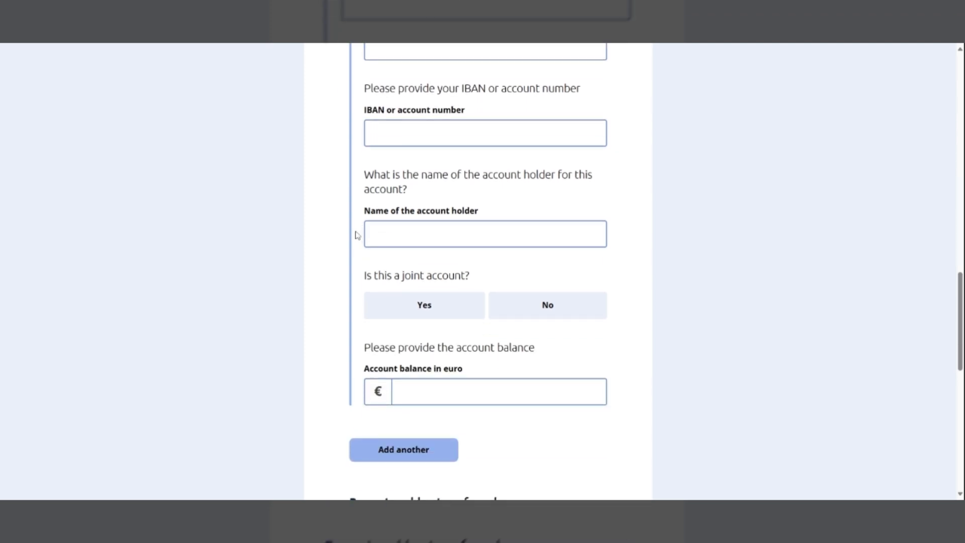
scroll(360, 220, down, 1)
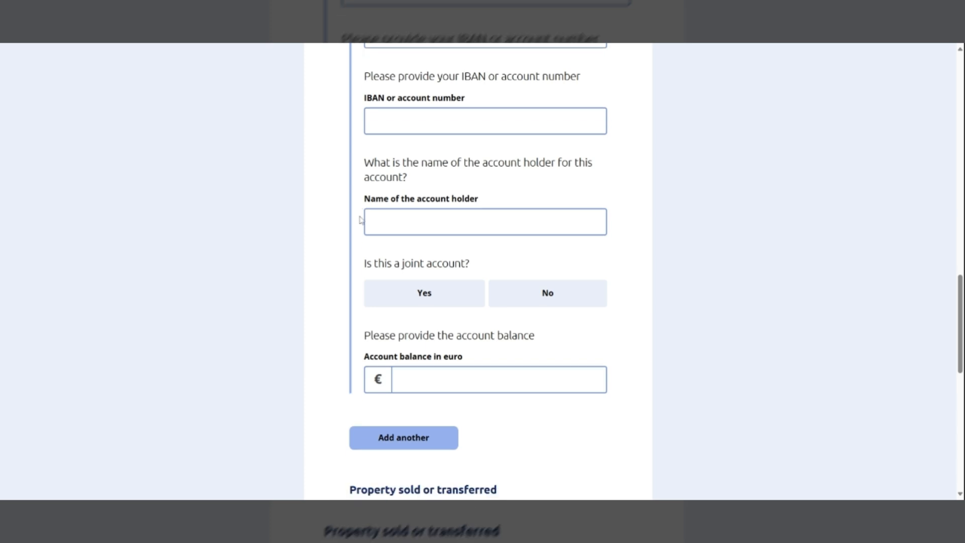
Step: Try Yes for the joint account question, and set the answer to No
click(406, 260)
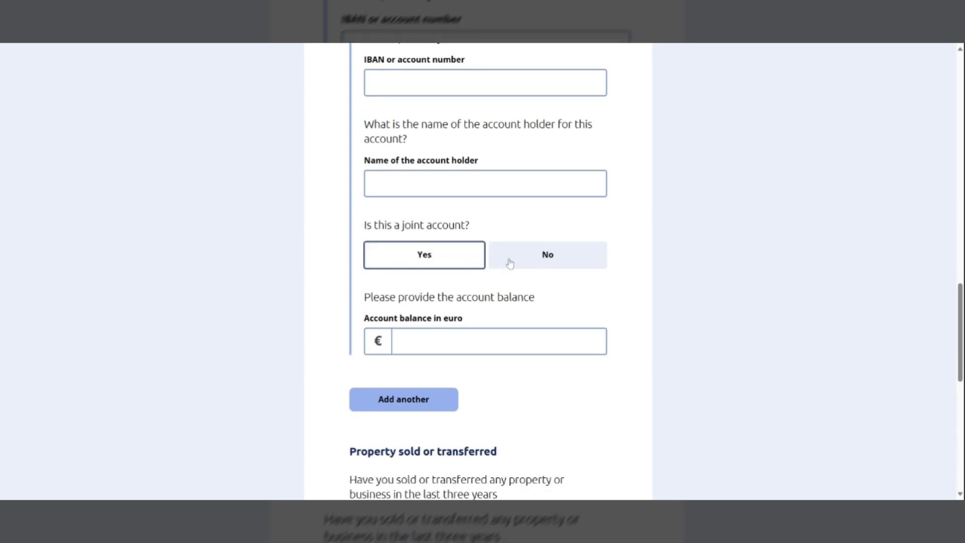
click(493, 259)
scroll(403, 264, down, 1)
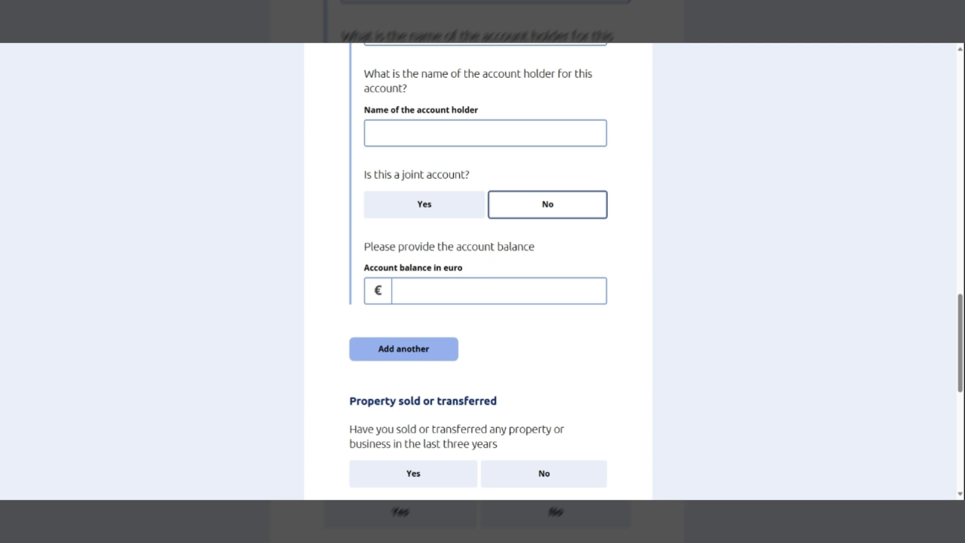
Step: Try Yes for property or business sold or transferred in the last three years, review the details requested, and answer No
scroll(407, 300, down, 1)
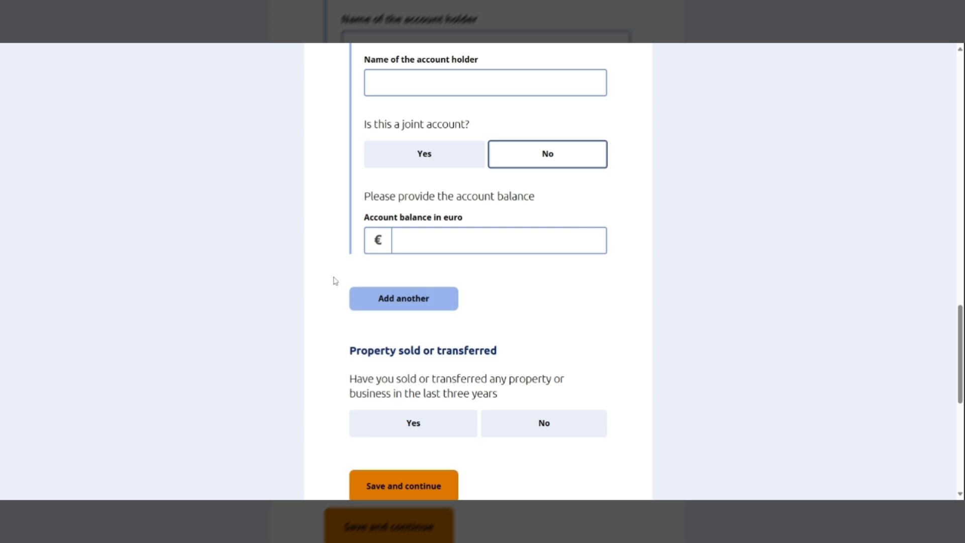
scroll(330, 278, down, 3)
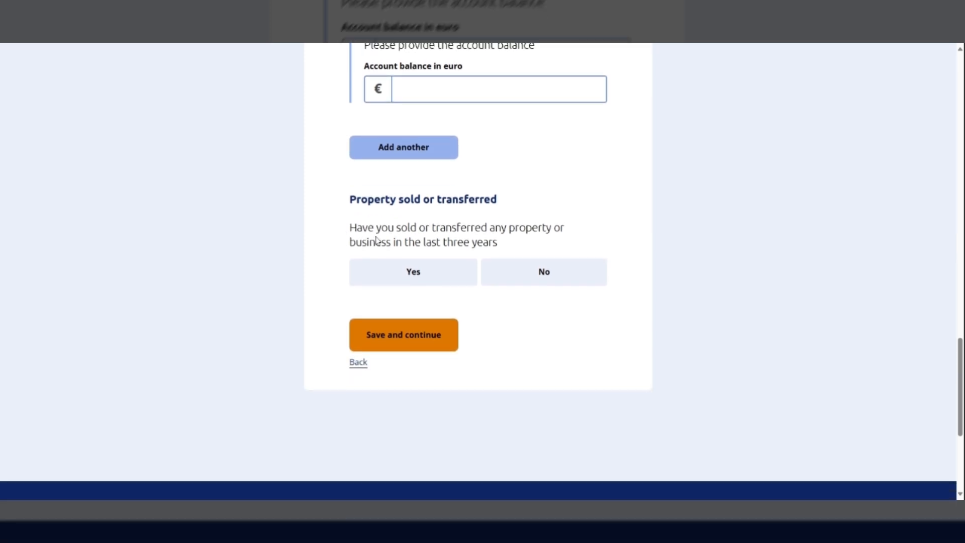
click(385, 277)
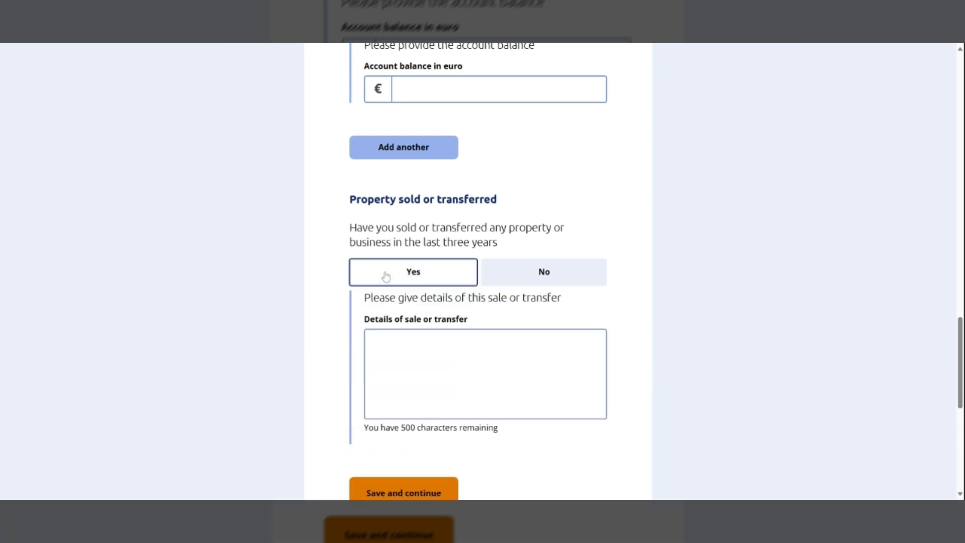
scroll(355, 276, down, 1)
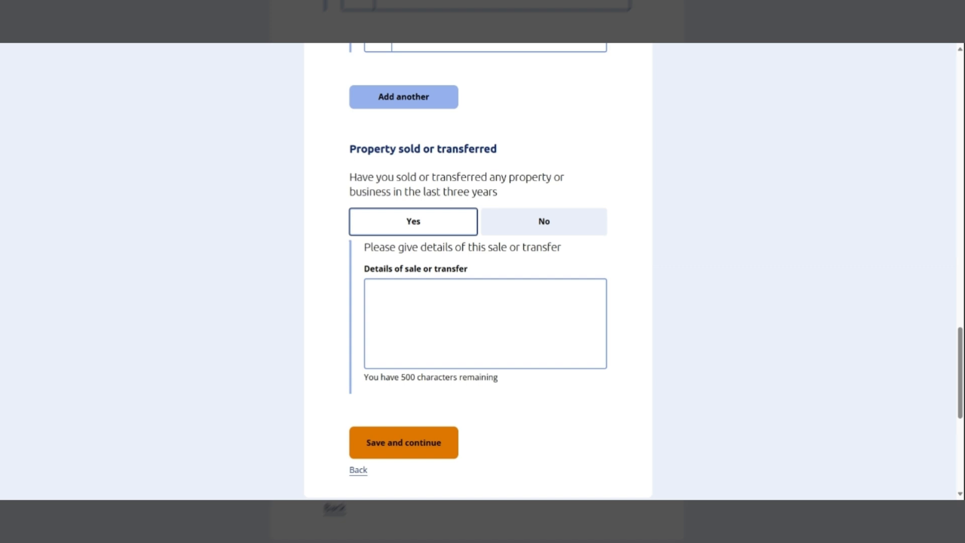
click(517, 228)
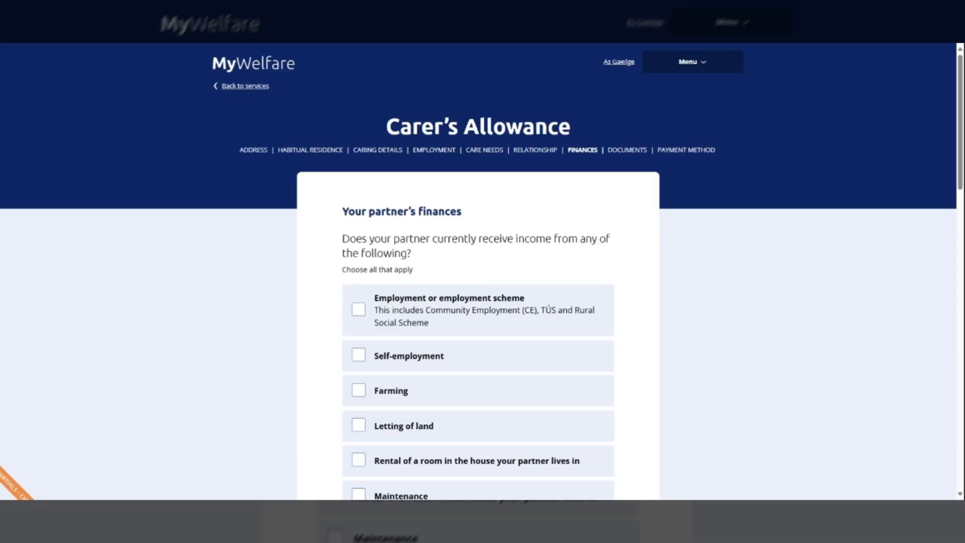
Step: Choose employment or employment scheme as the partner's income source, leaving self-employment, farming and letting of land unselected
scroll(328, 237, down, 1)
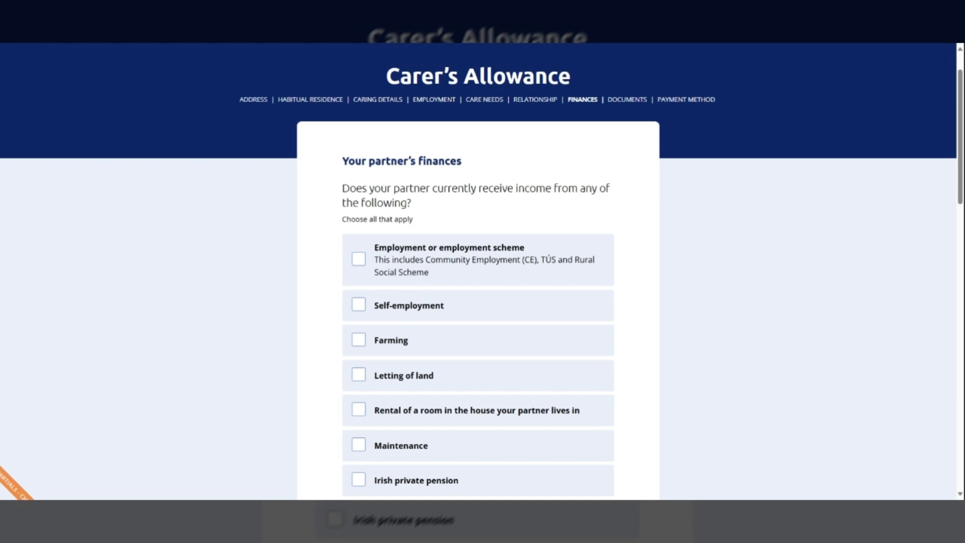
scroll(327, 237, down, 2)
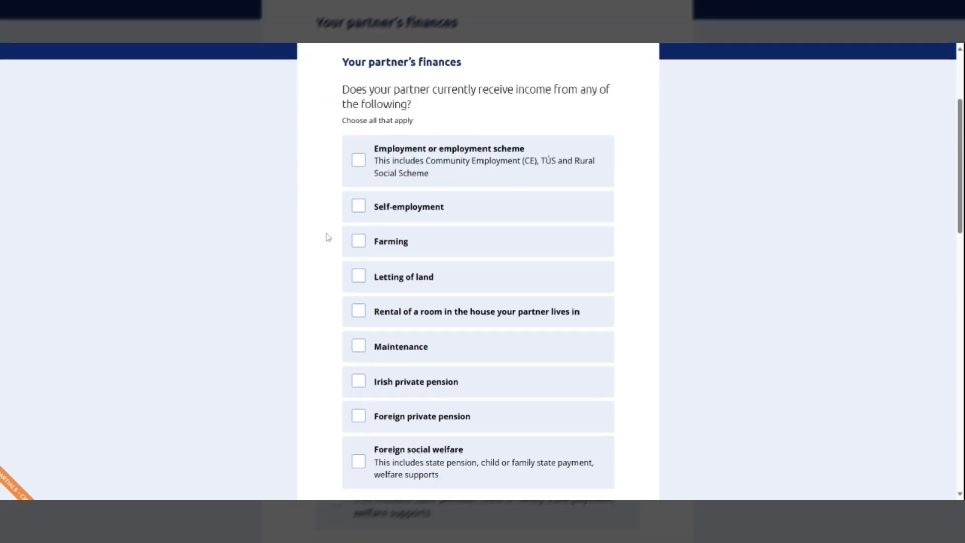
click(359, 159)
click(358, 204)
click(360, 240)
click(358, 273)
click(360, 249)
click(359, 272)
click(358, 204)
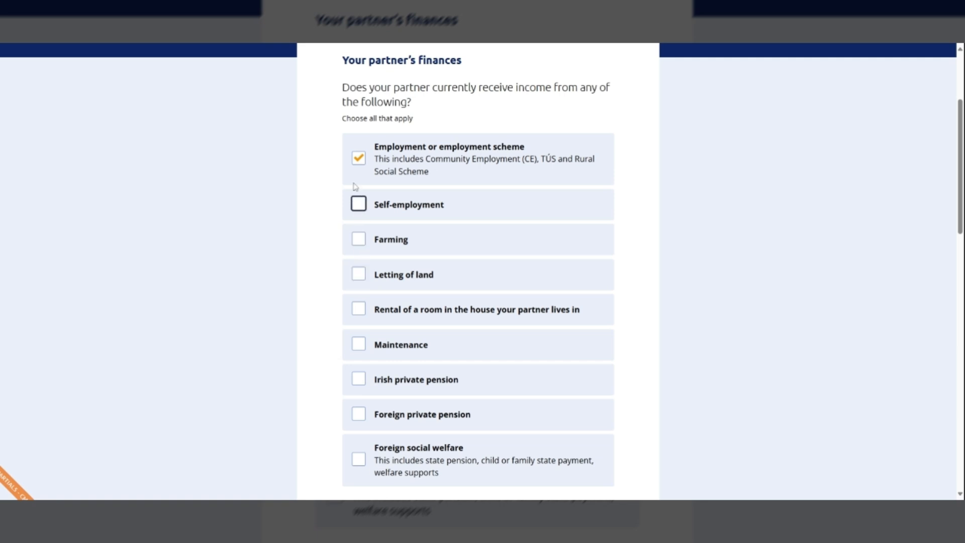
Step: Indicate that the partner has current or savings accounts or investments in Ireland or internationally
scroll(334, 176, down, 3)
scroll(331, 189, down, 4)
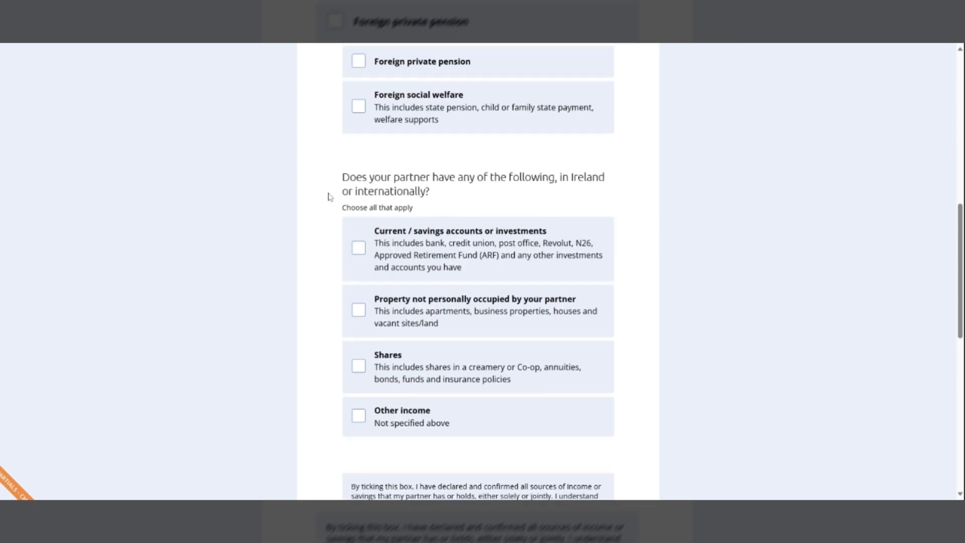
scroll(330, 196, down, 2)
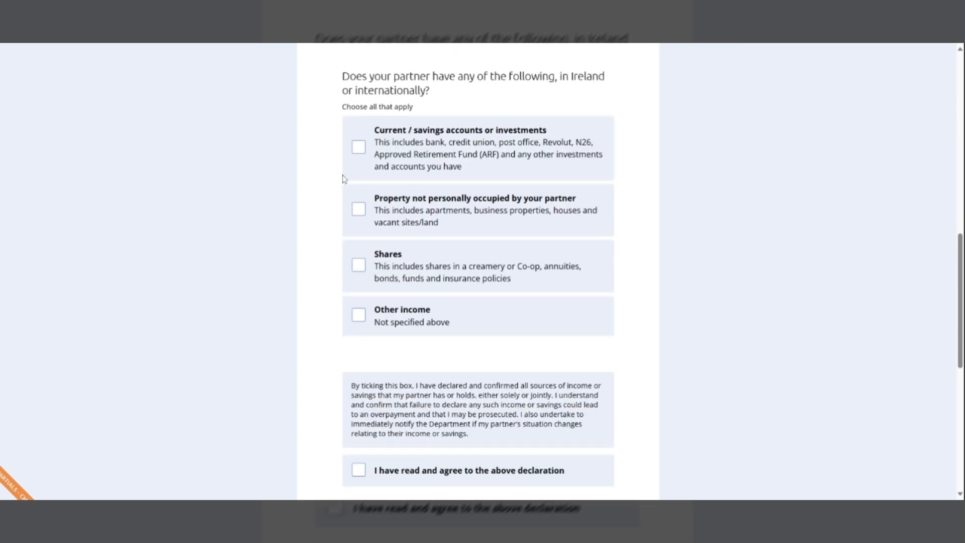
click(358, 150)
Step: Review the partner's finances selections, agree to the income and savings declaration, and save to continue
scroll(340, 165, up, 8)
scroll(334, 173, up, 4)
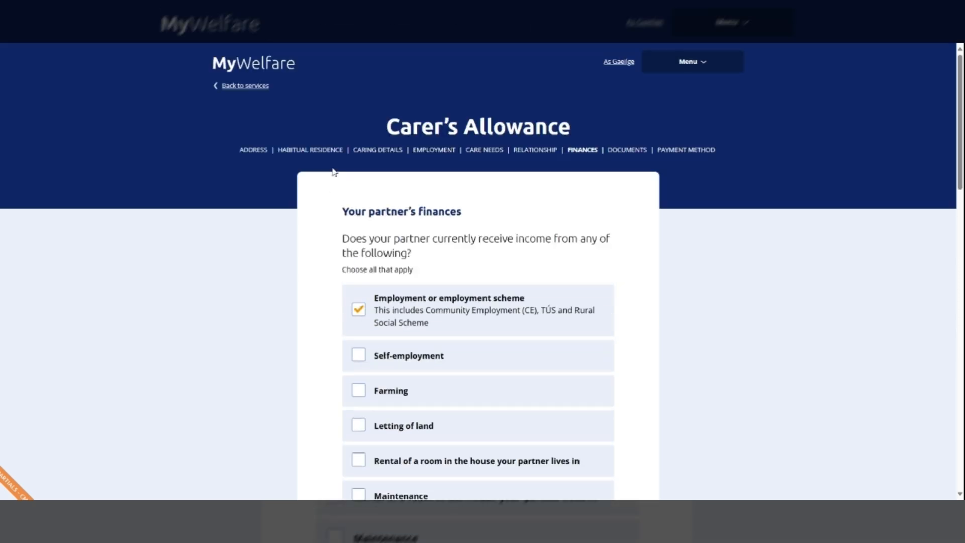
scroll(327, 308, down, 7)
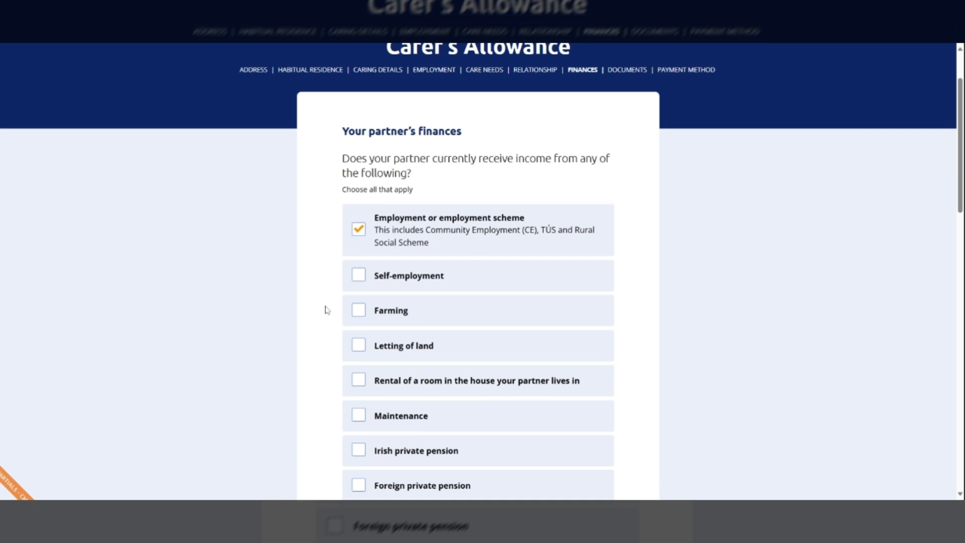
scroll(318, 302, down, 8)
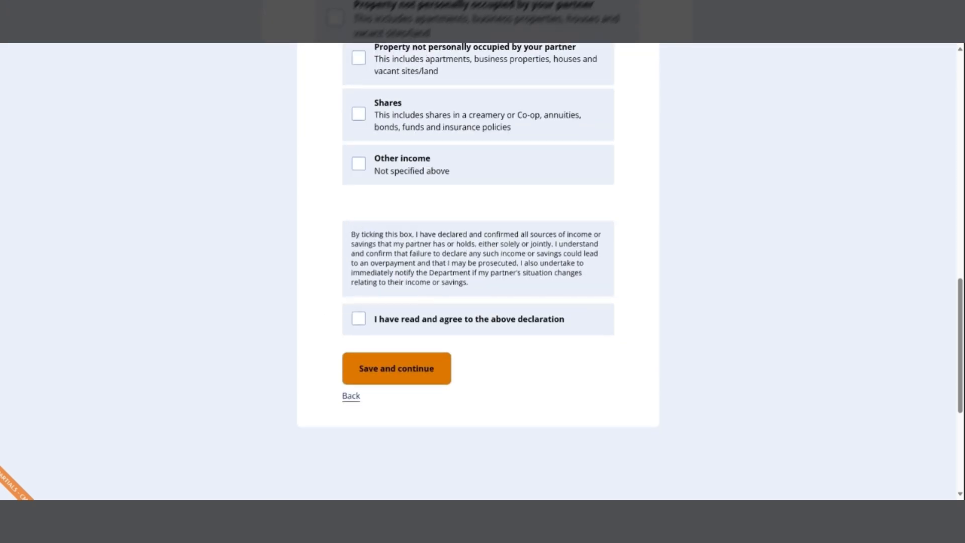
click(352, 325)
click(395, 382)
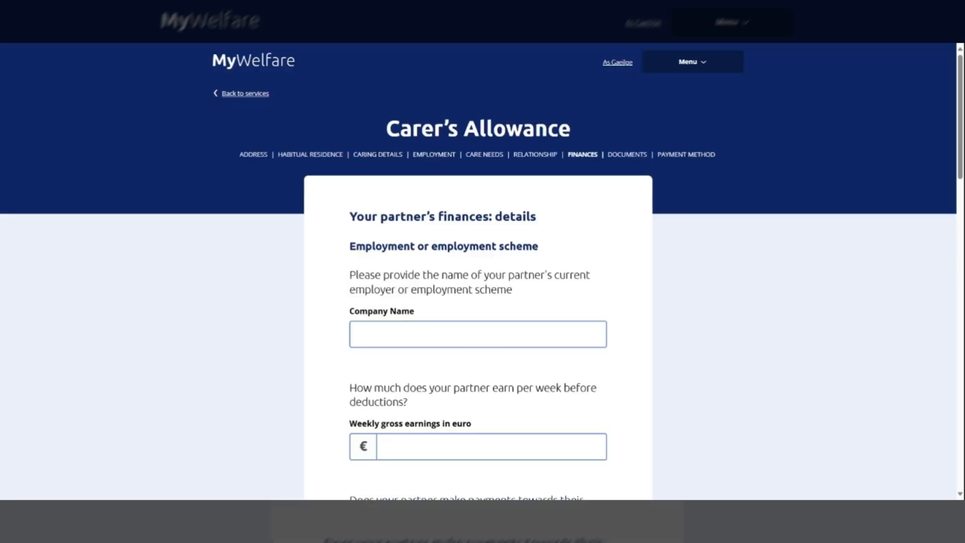
Step: Review the partner's employment questions, try Yes for private pension payments, and set that answer to No
scroll(315, 242, down, 1)
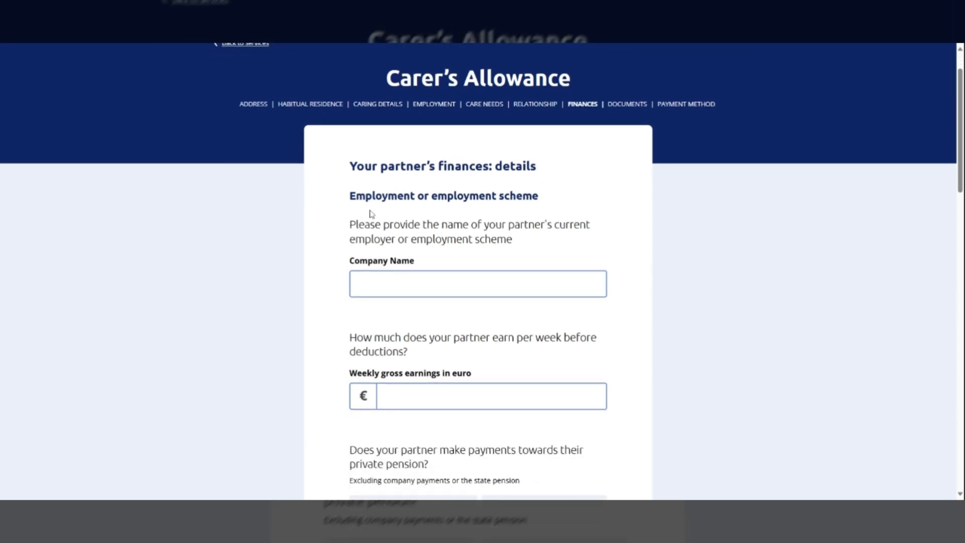
scroll(330, 237, down, 2)
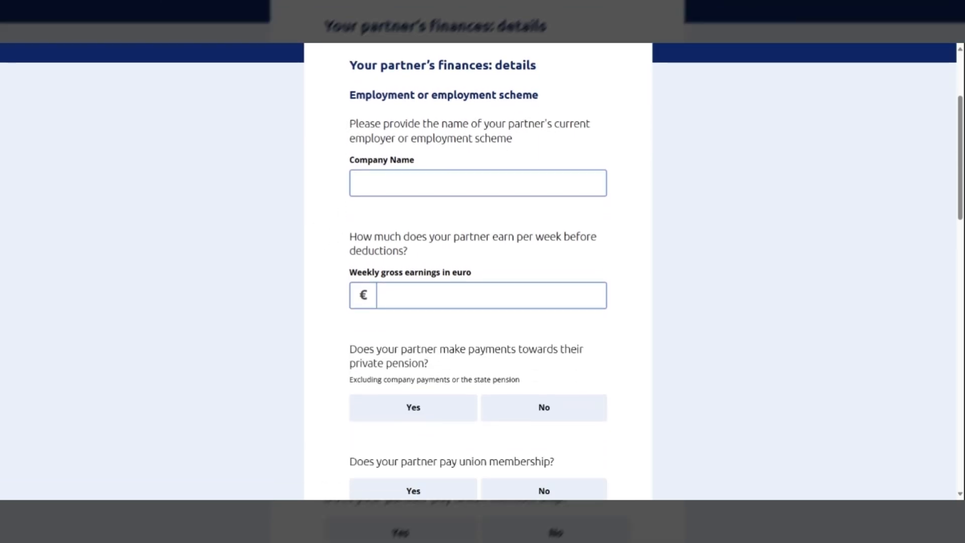
scroll(326, 216, down, 1)
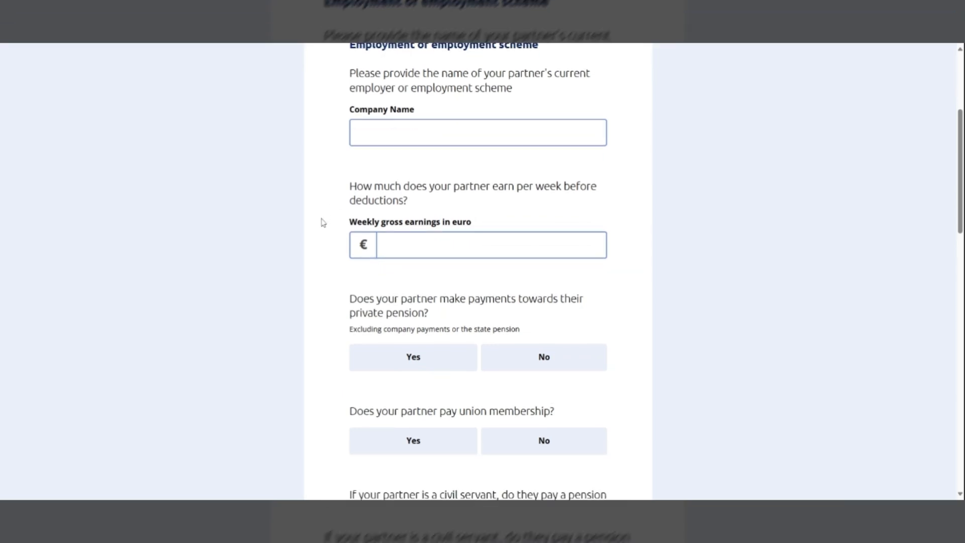
scroll(323, 223, down, 3)
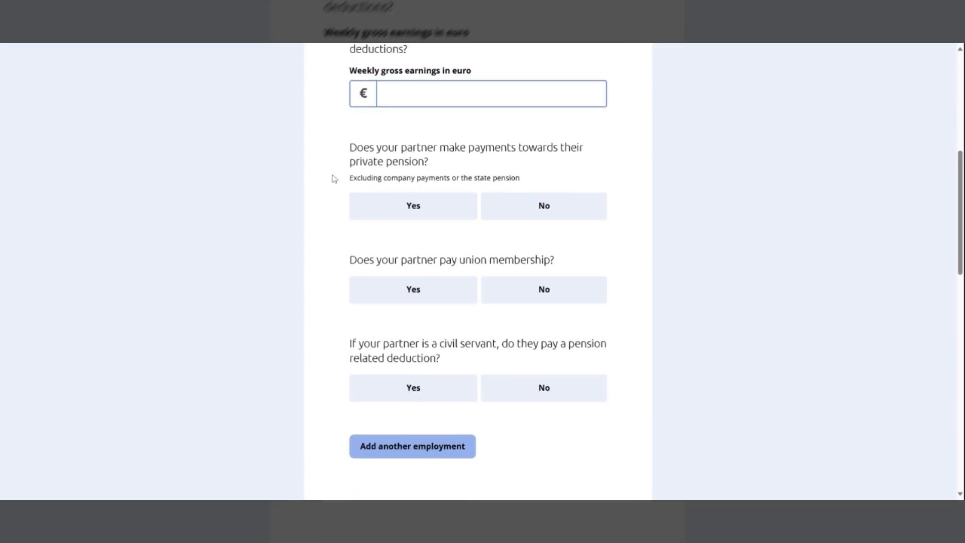
click(407, 208)
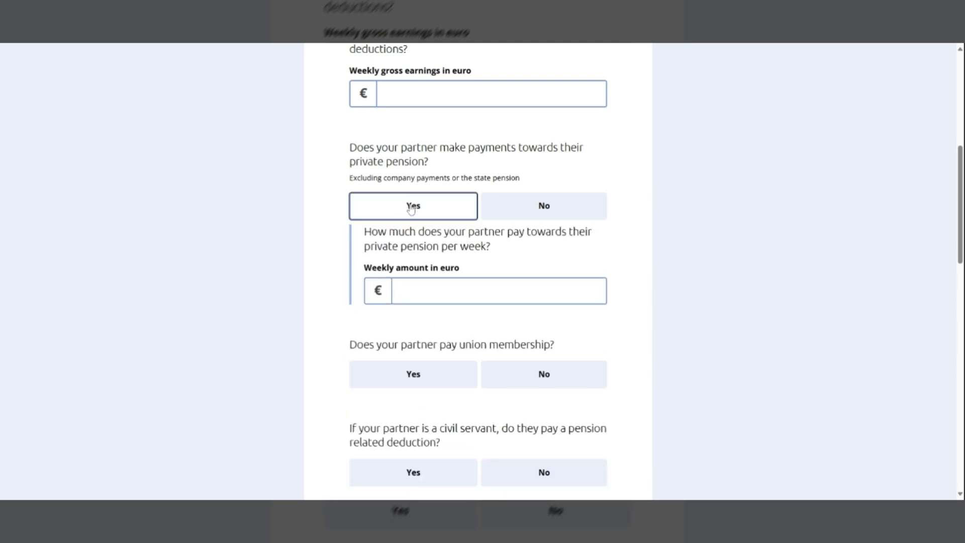
click(490, 208)
Step: Try Yes for the partner's union membership and civil servant pension related deduction, and set both answers to No
click(404, 294)
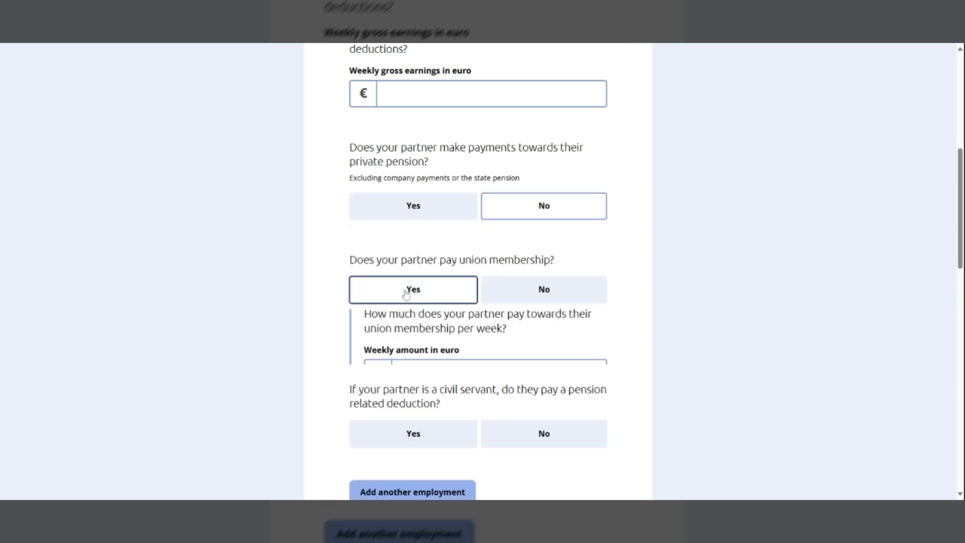
scroll(355, 299, down, 2)
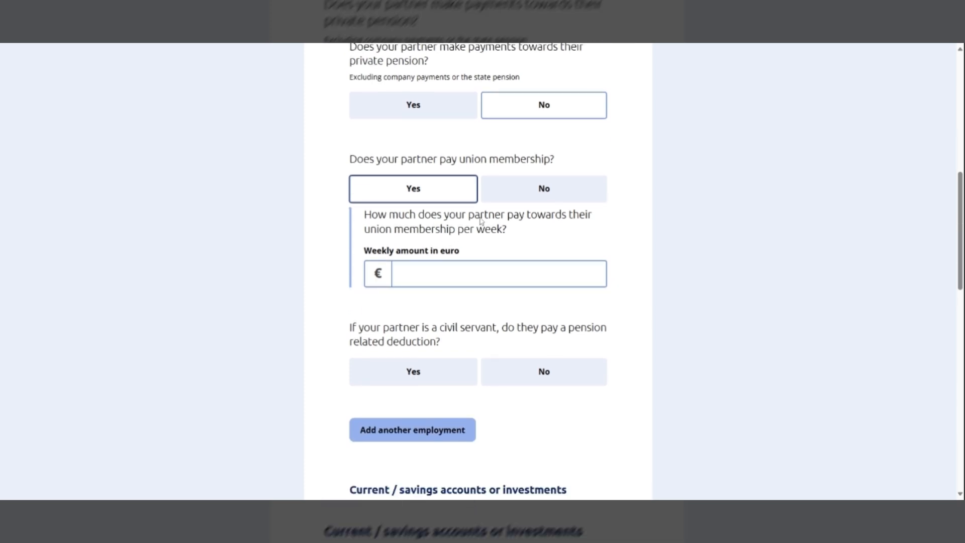
click(506, 200)
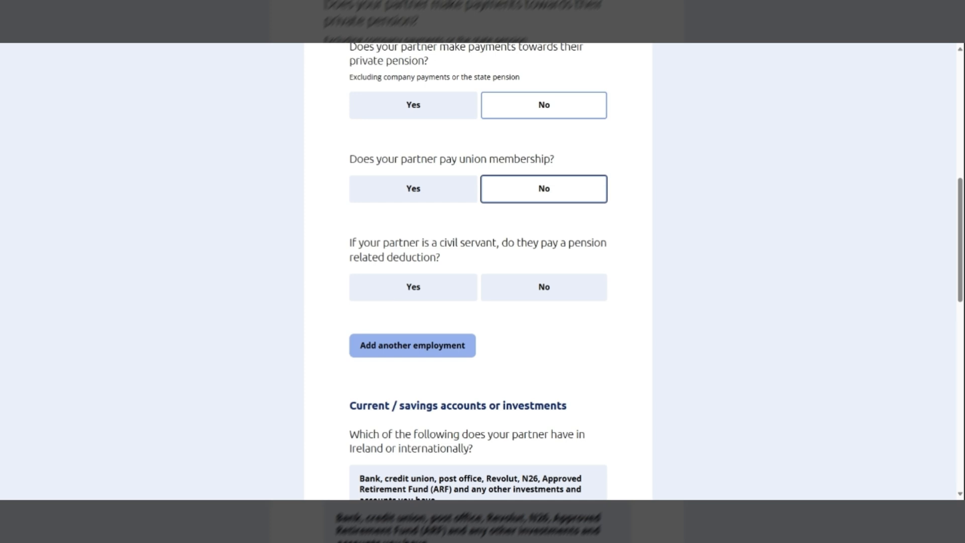
click(394, 292)
scroll(393, 295, down, 1)
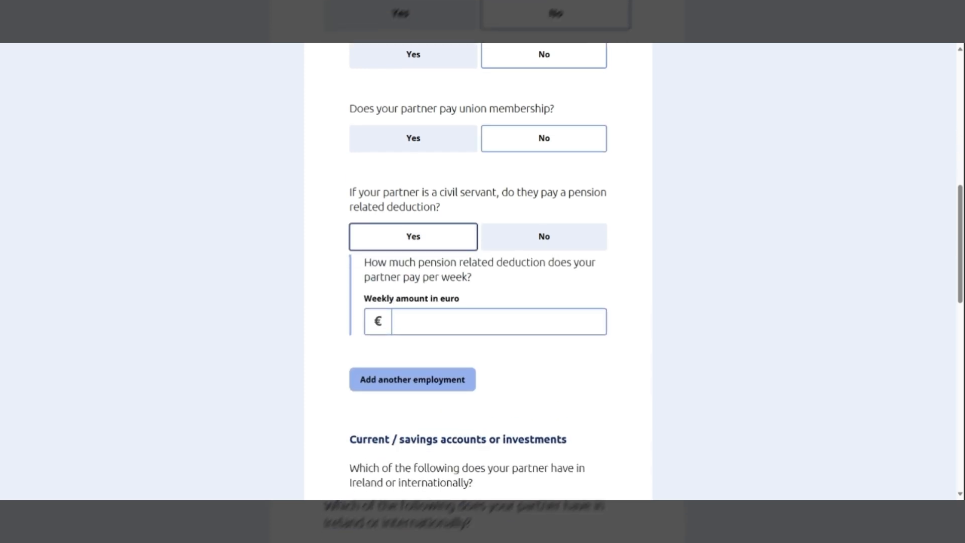
click(494, 246)
Step: Choose the bank, credit union, post office and other accounts option for the partner's savings, and review the account details requested
scroll(327, 273, down, 1)
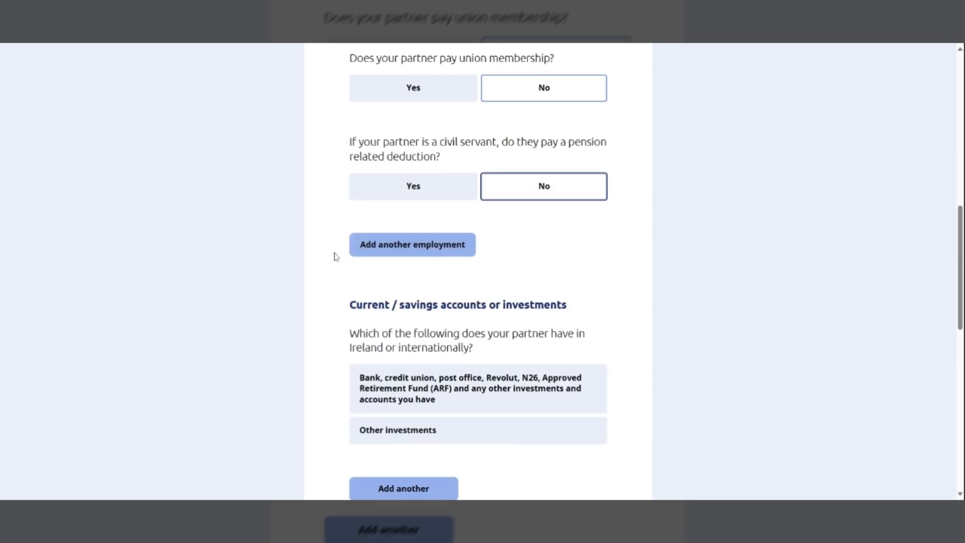
scroll(335, 256, down, 2)
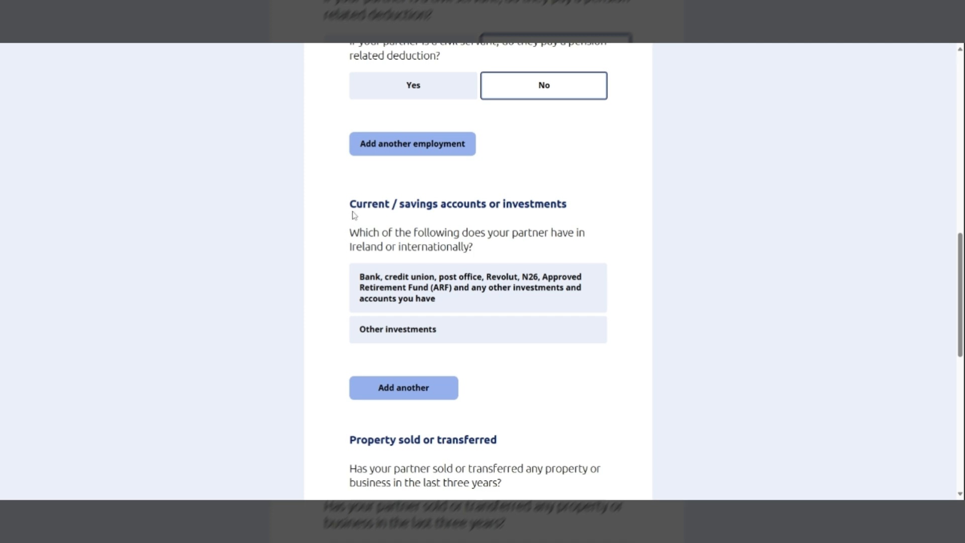
scroll(338, 237, down, 1)
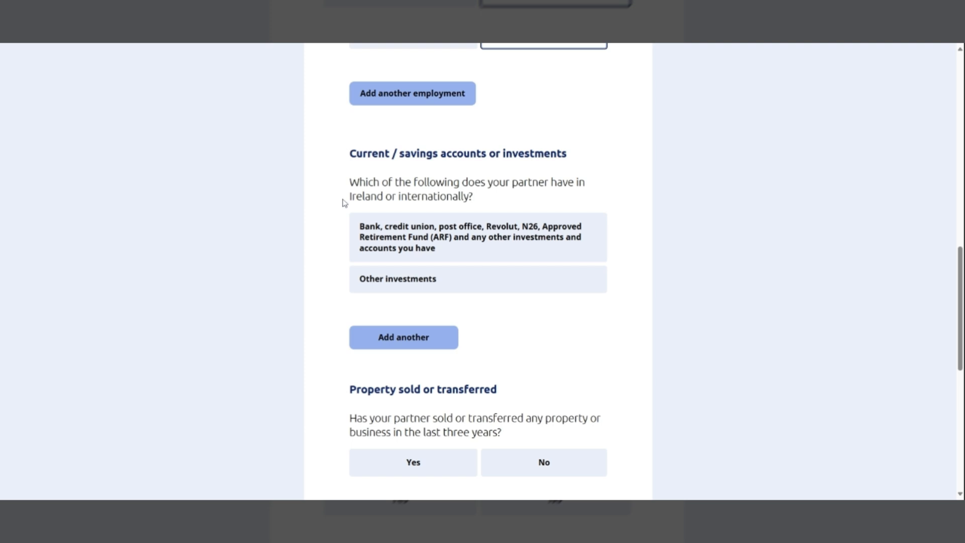
click(370, 246)
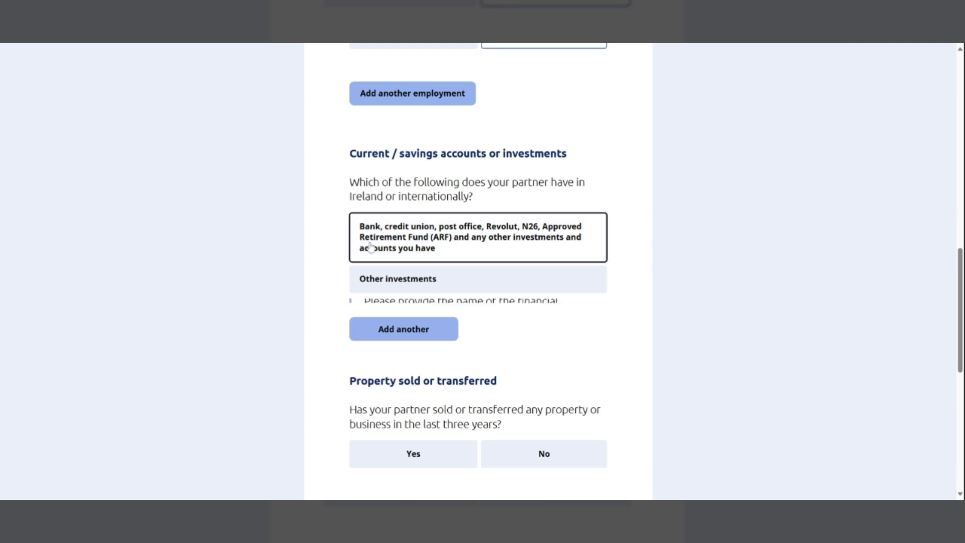
scroll(338, 244, down, 3)
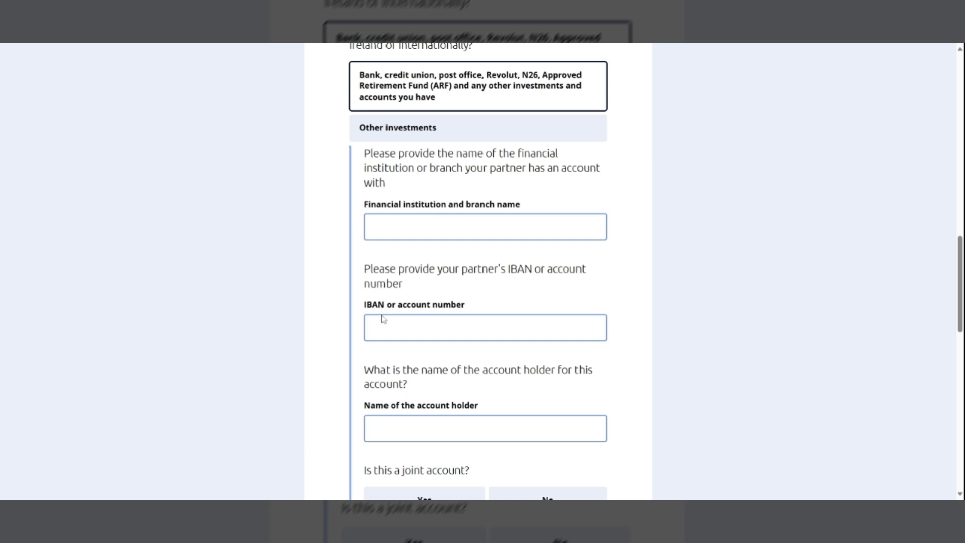
scroll(478, 272, down, 2)
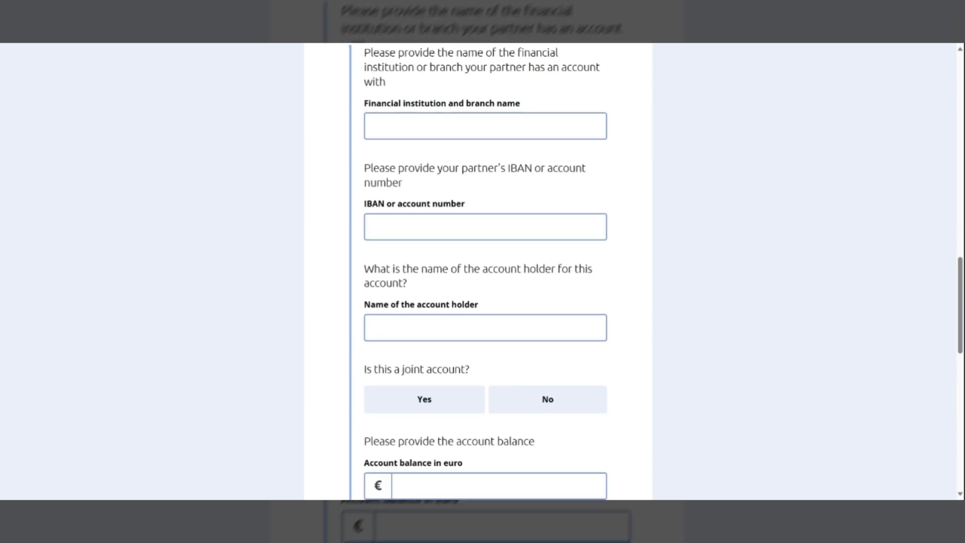
scroll(390, 282, down, 3)
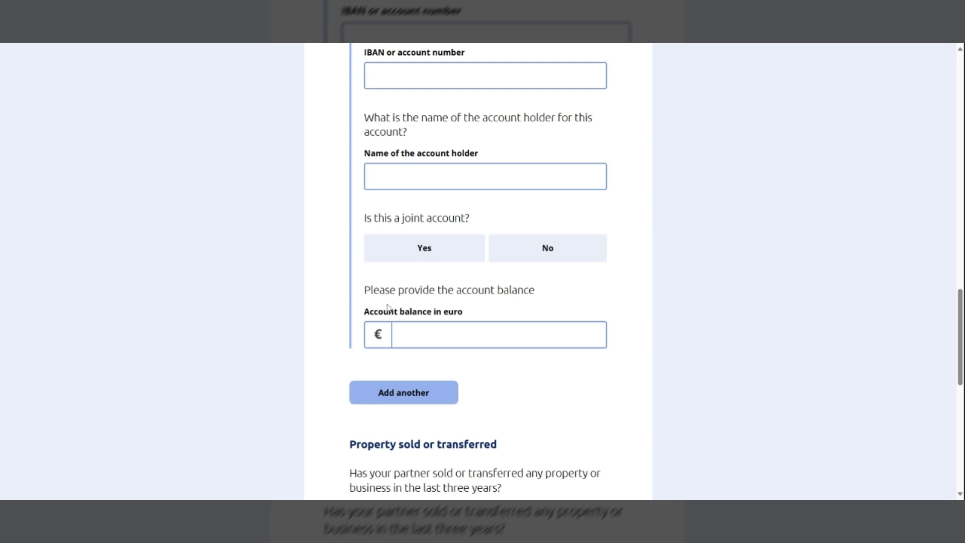
scroll(393, 307, down, 2)
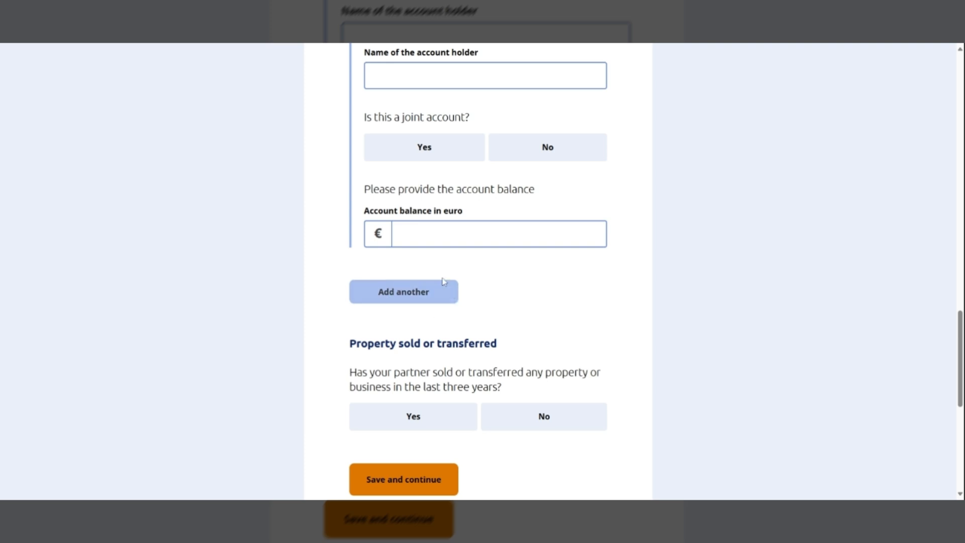
scroll(360, 300, down, 2)
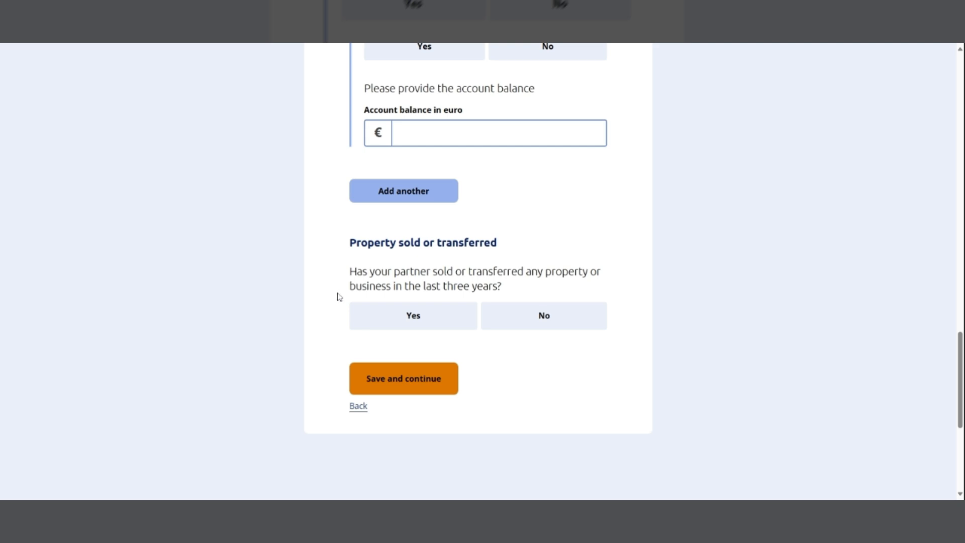
Step: Try Yes for property or business sold or transferred by the partner, set the answer to No, and continue to the Documents section
click(395, 320)
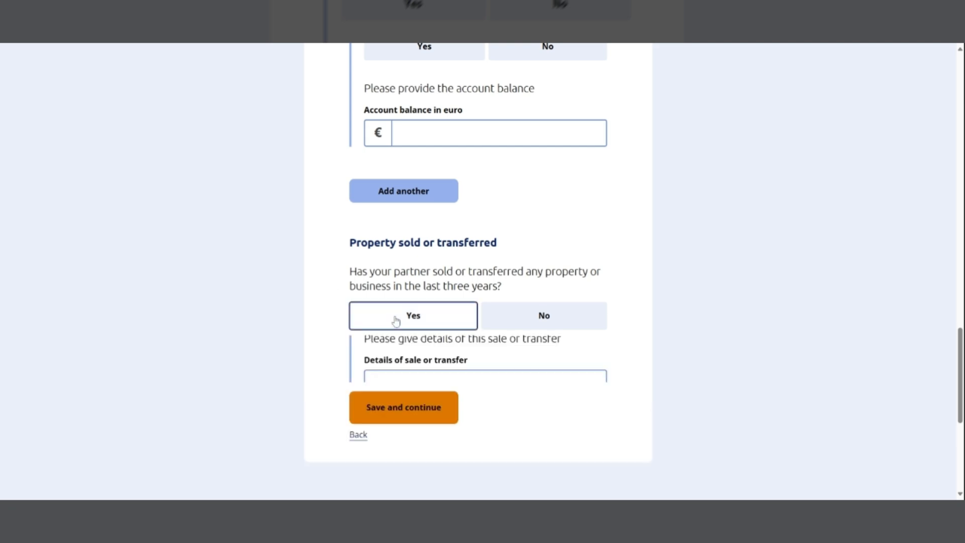
scroll(401, 320, down, 2)
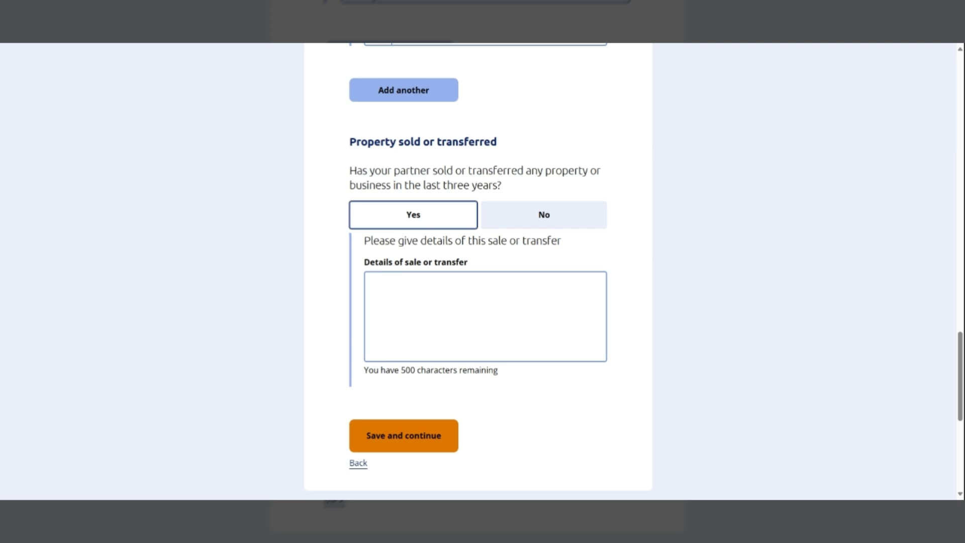
click(537, 220)
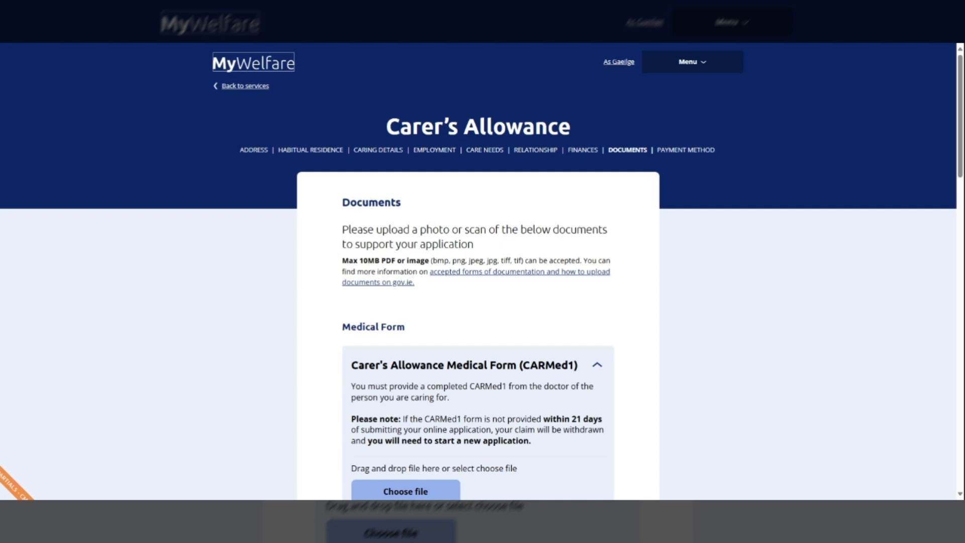
Step: Review the document upload requirements and opt to post the Carer's Allowance Medical Form (CARMed1) instead of uploading it
scroll(323, 240, down, 1)
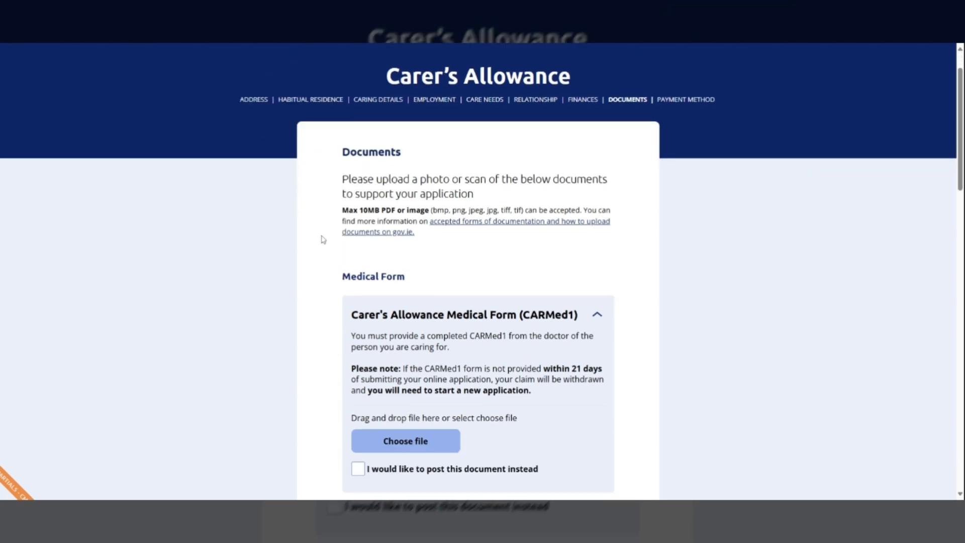
scroll(323, 240, down, 1)
scroll(323, 240, down, 1)
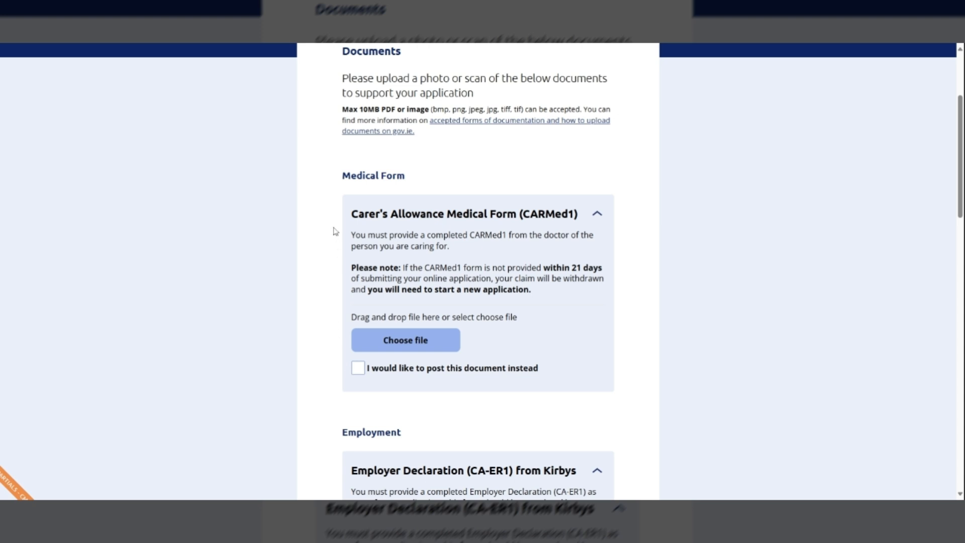
scroll(336, 232, down, 2)
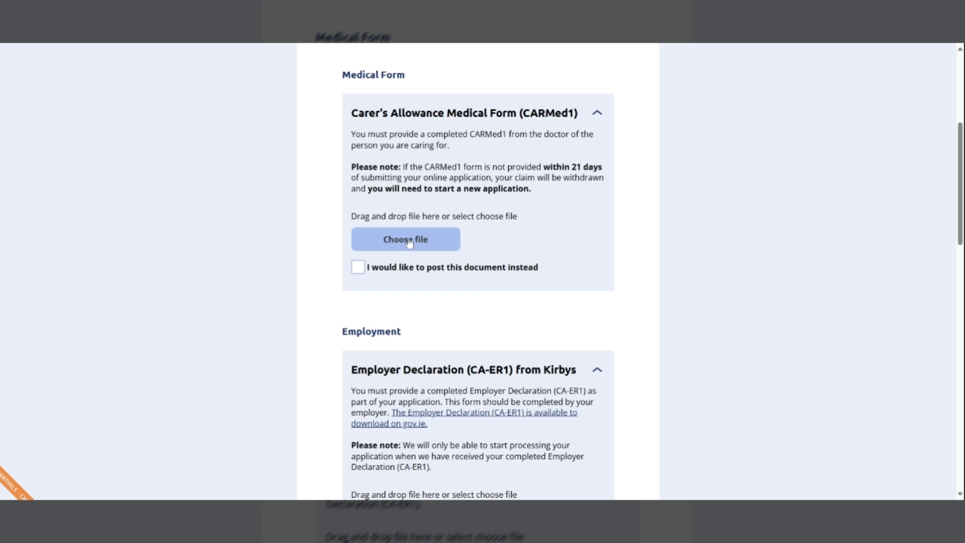
click(355, 268)
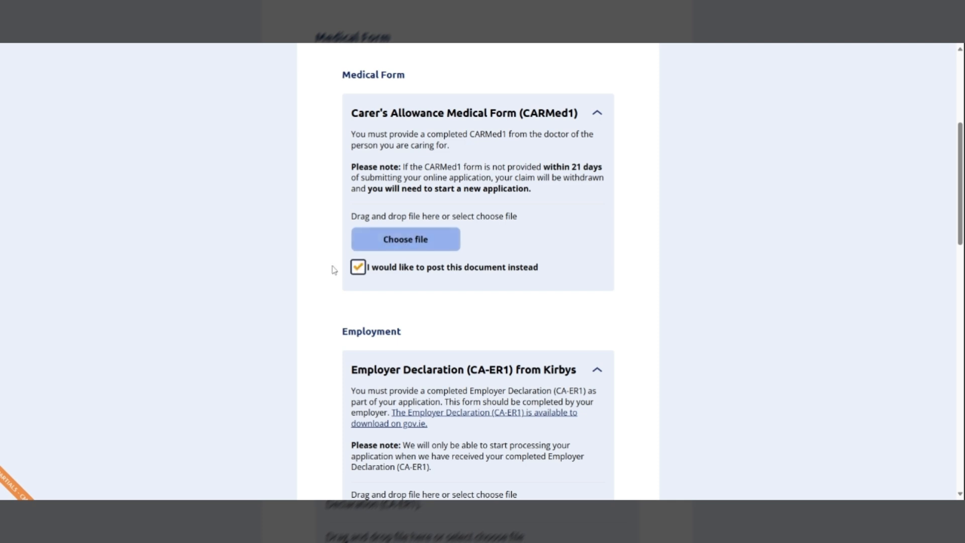
scroll(332, 270, down, 2)
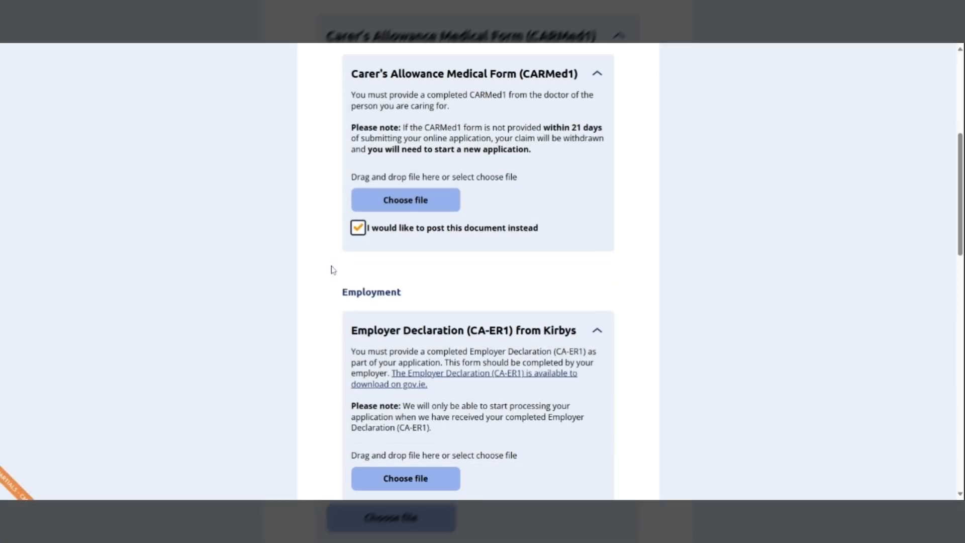
Step: Review the Employer Declaration (CA-ER1) requirements and opt to post this document instead of uploading it
scroll(332, 270, down, 1)
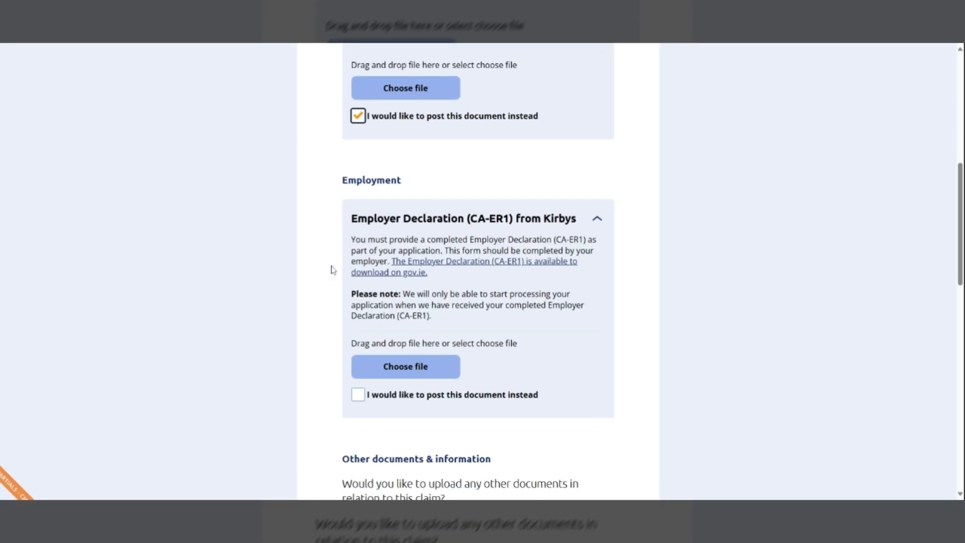
scroll(336, 250, down, 1)
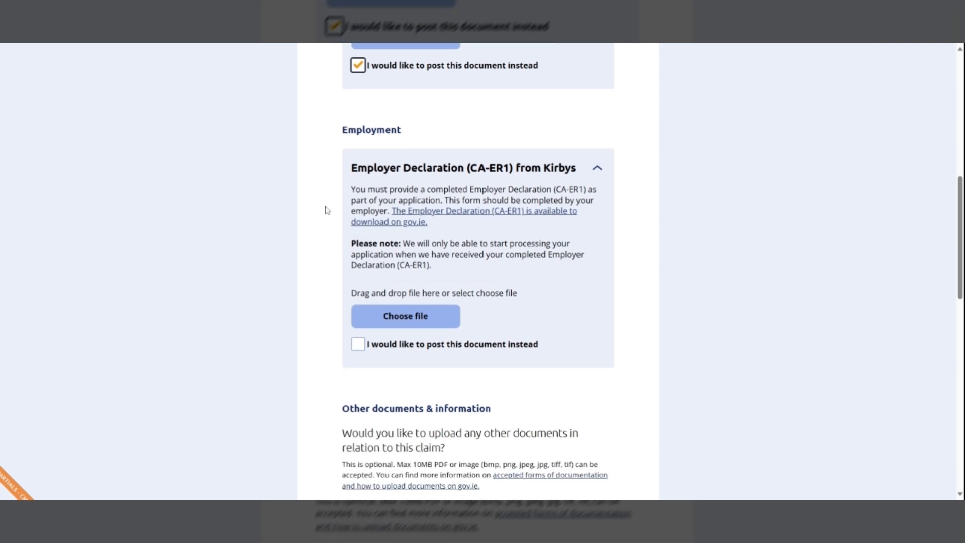
scroll(324, 210, down, 1)
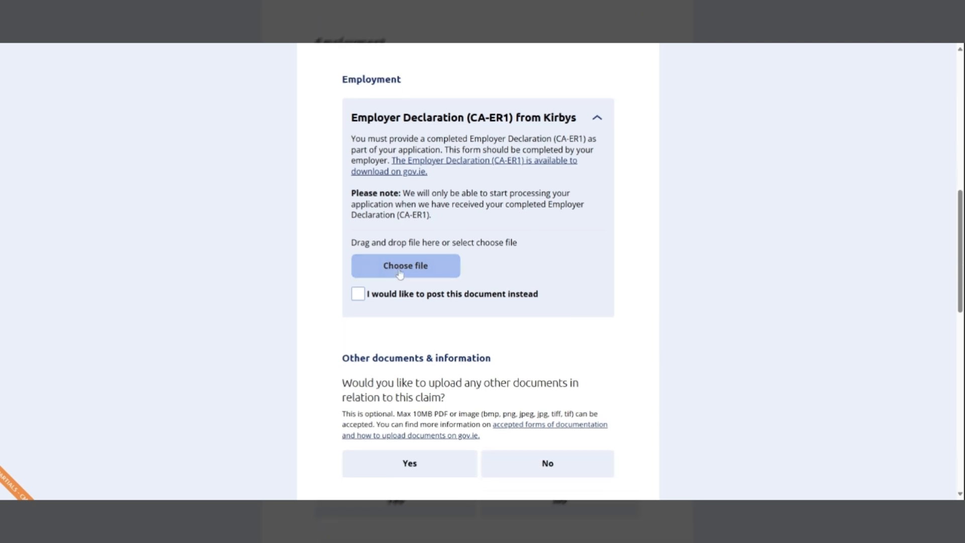
click(358, 296)
Step: Try Yes for uploading other documents, set the answer to No, and continue past the posting instructions to the payment method
scroll(334, 295, down, 1)
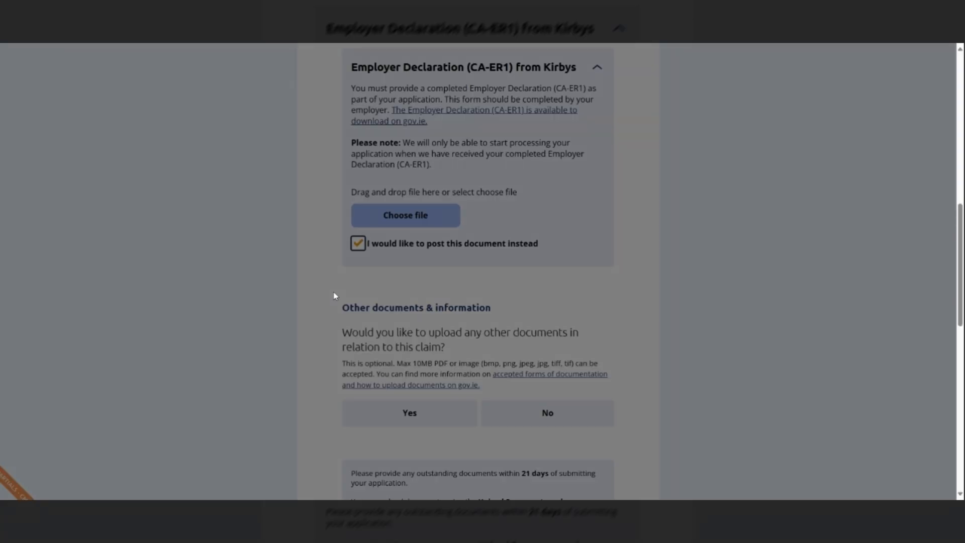
scroll(336, 295, down, 2)
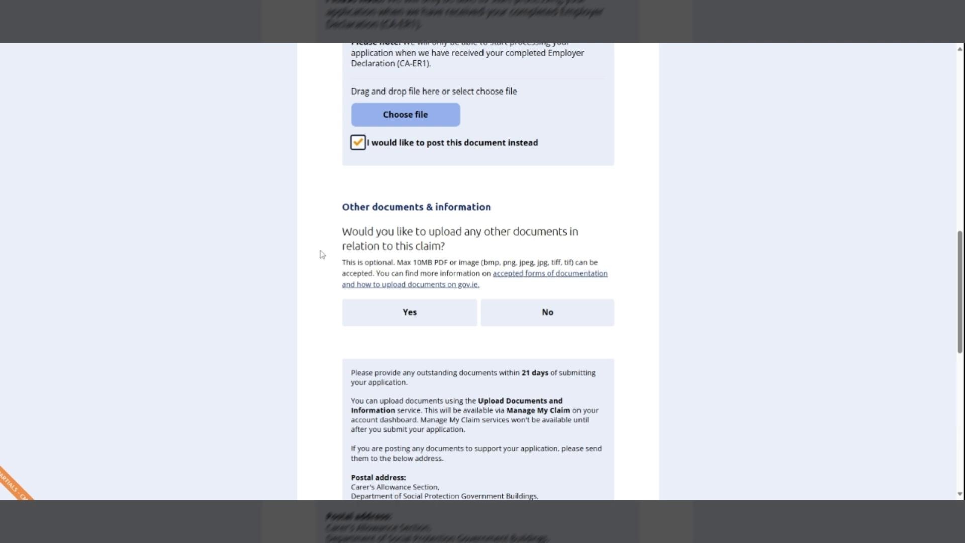
scroll(321, 256, down, 1)
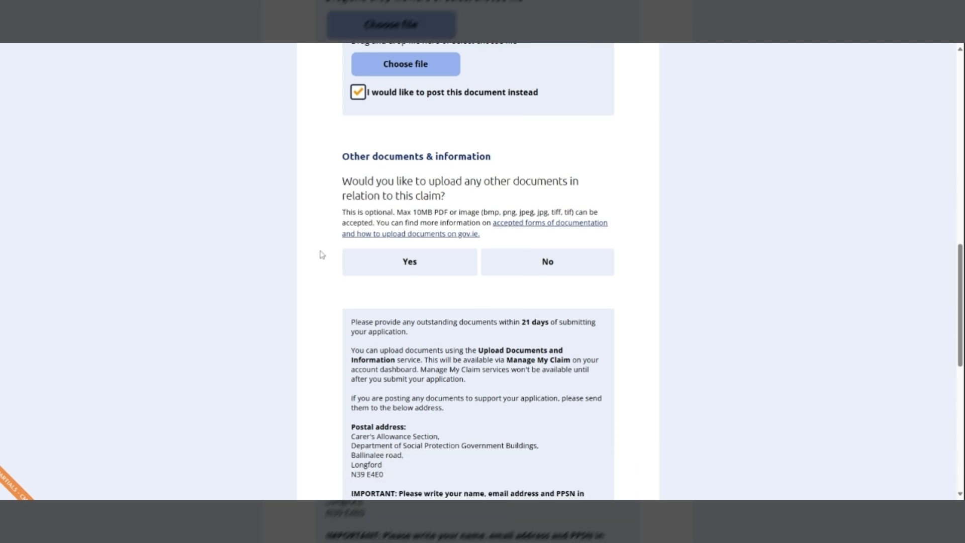
click(409, 264)
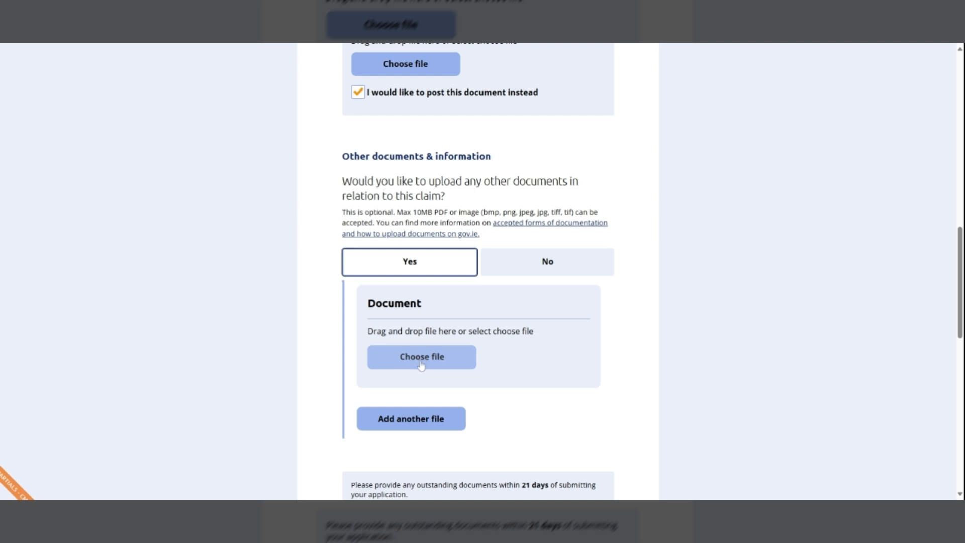
click(534, 262)
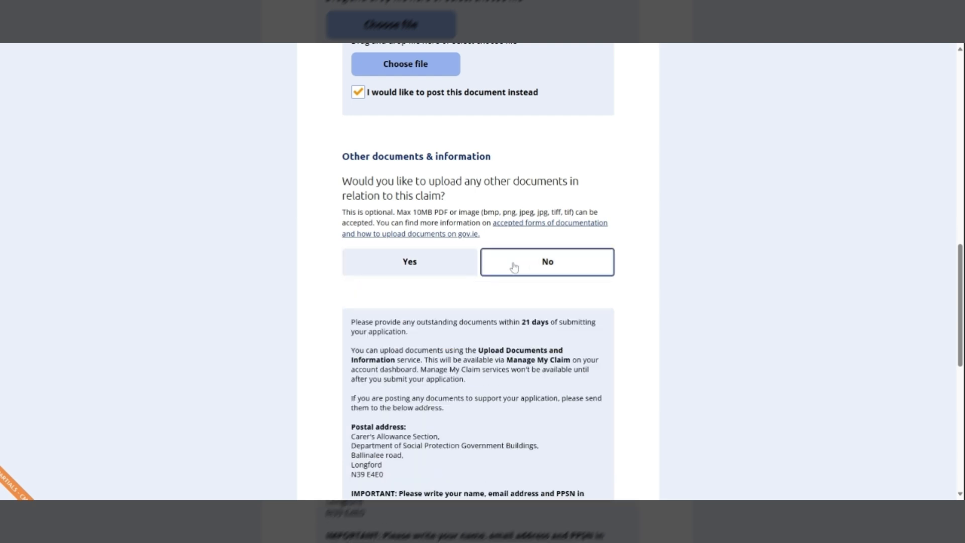
scroll(324, 288, down, 2)
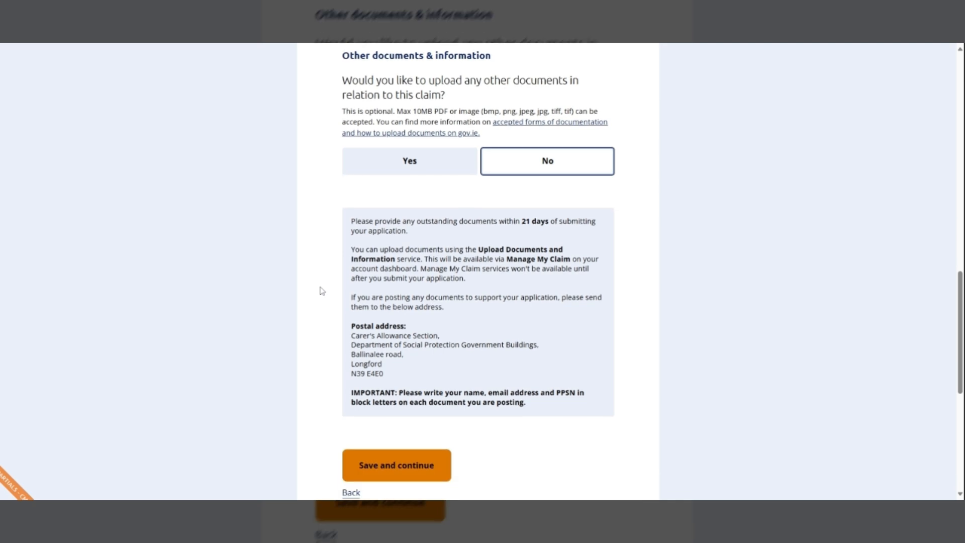
scroll(322, 291, down, 2)
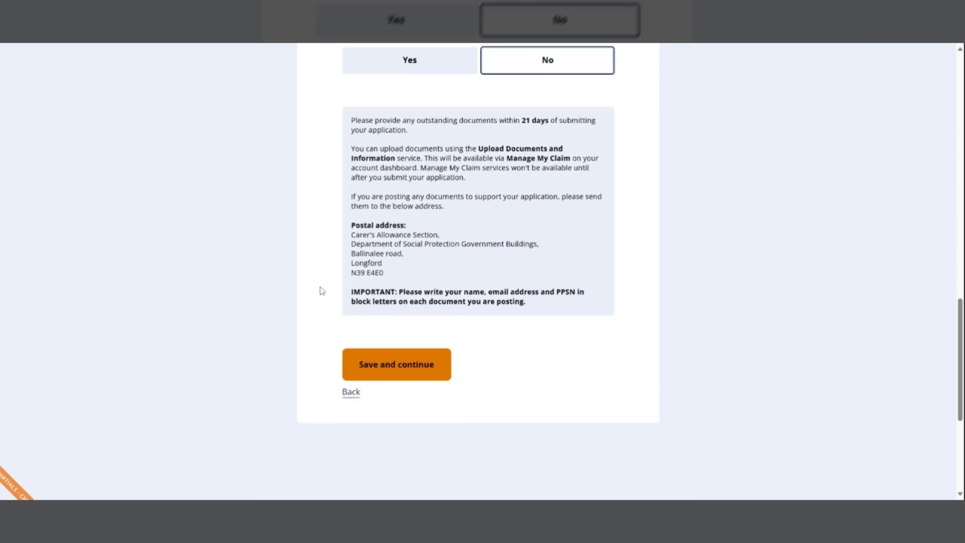
scroll(322, 290, down, 1)
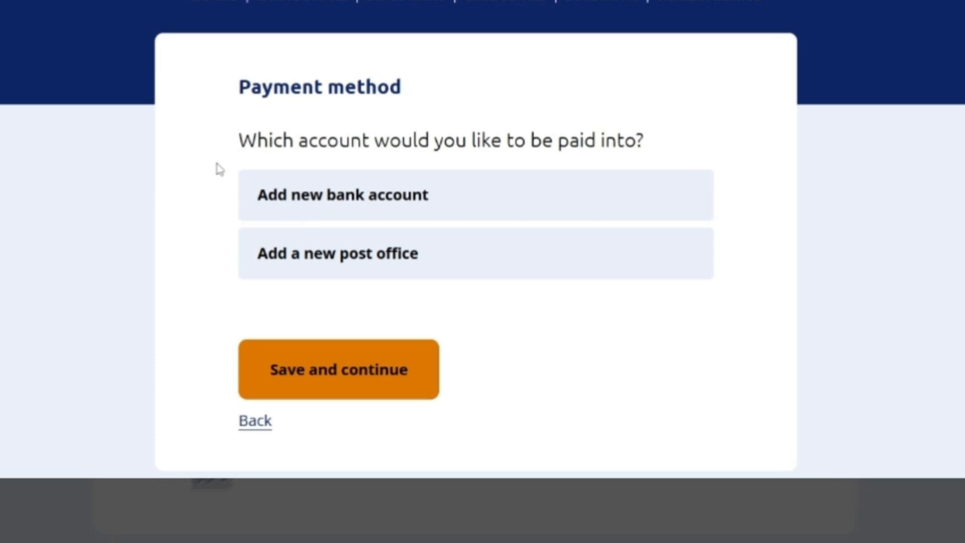
Step: Choose to be paid through a new post office and enter "galway" as the county, town or area
scroll(219, 169, down, 2)
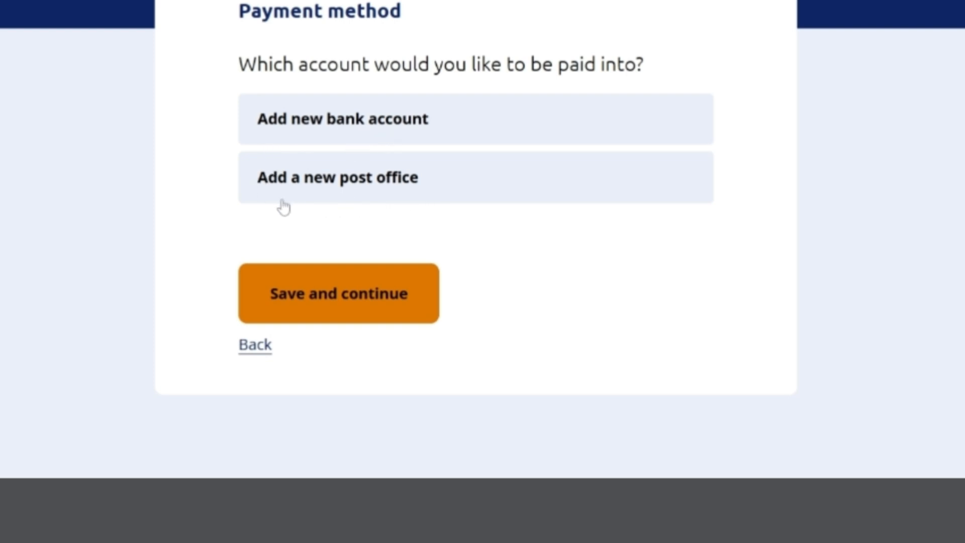
click(265, 190)
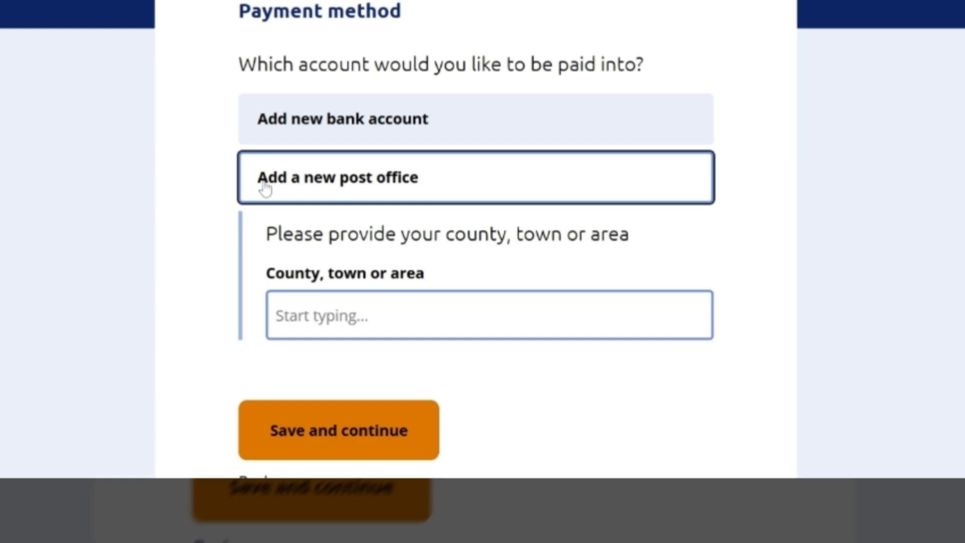
scroll(189, 190, down, 3)
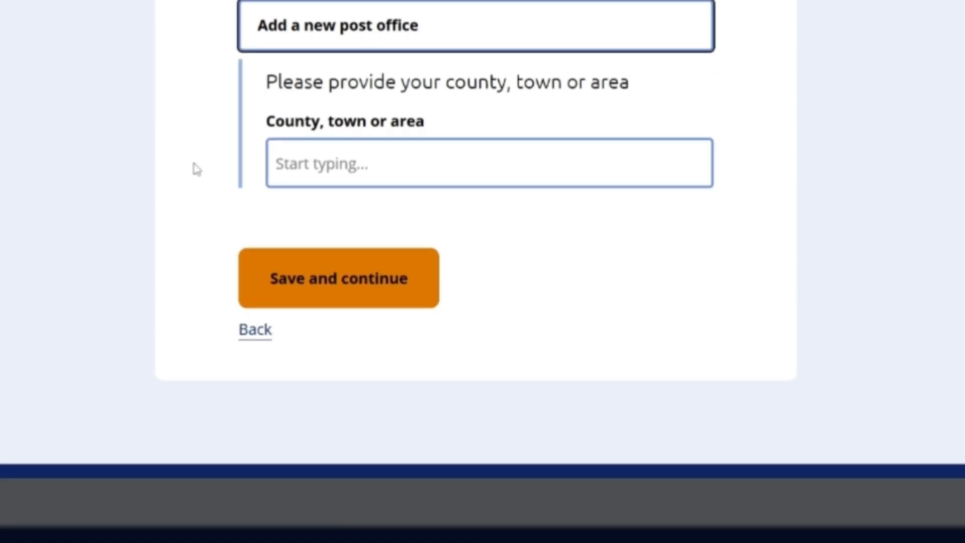
key(Tab)
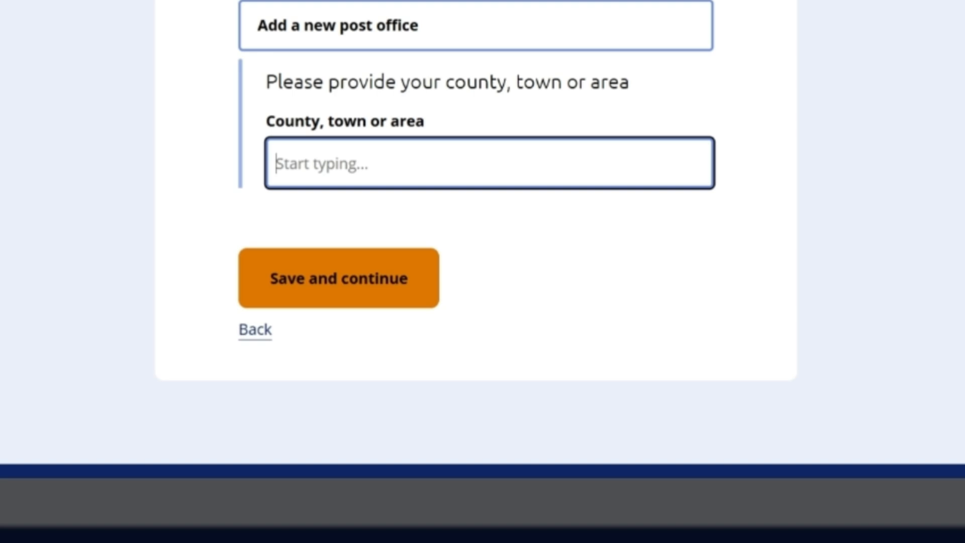
text(gal)
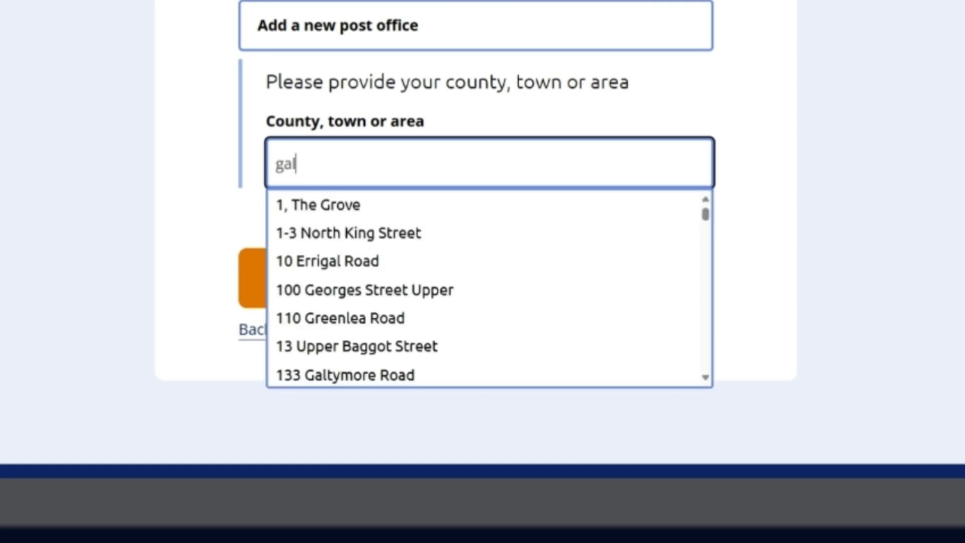
text(way)
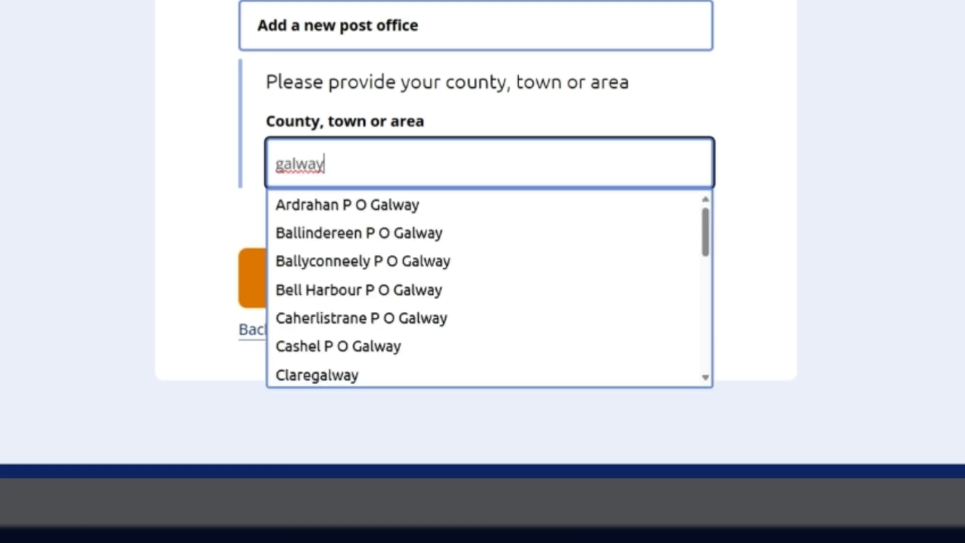
Step: Pick Claregalway as the area, select Claregalway Post Office for the payment, and continue to the Summary
scroll(427, 279, down, 2)
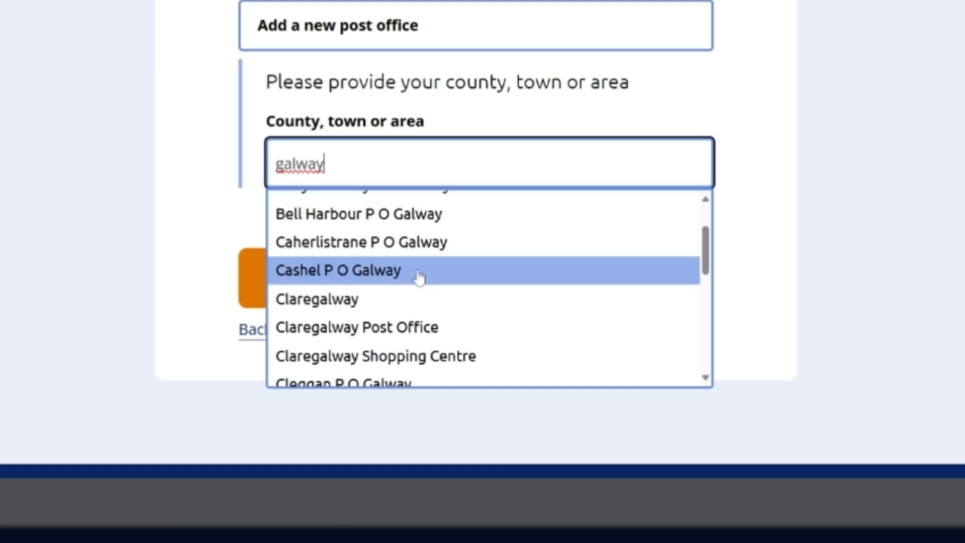
scroll(420, 276, down, 2)
scroll(370, 272, down, 2)
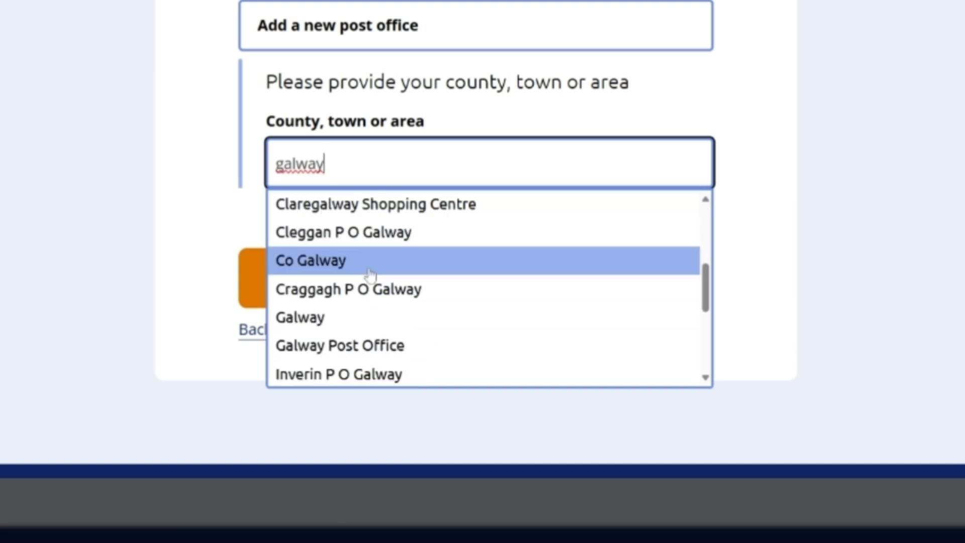
scroll(370, 275, up, 3)
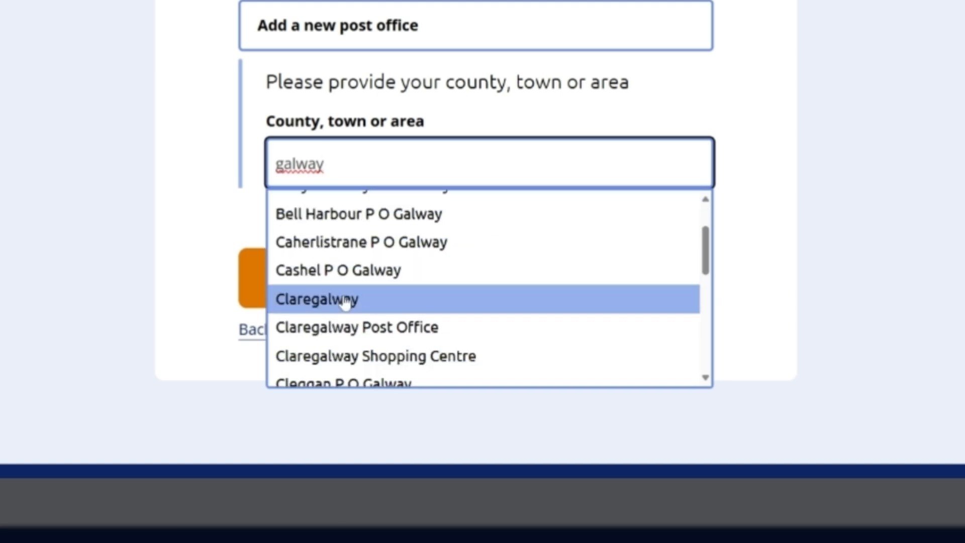
click(345, 300)
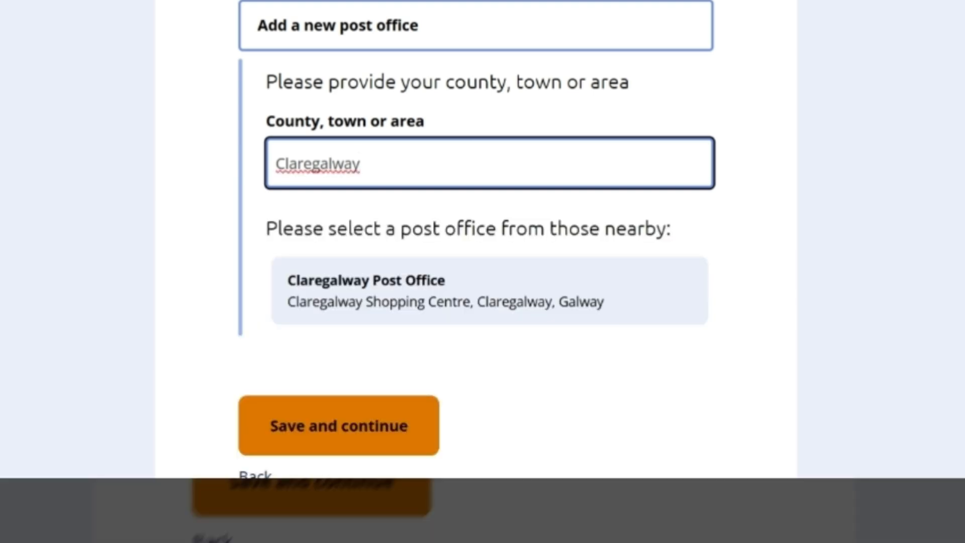
click(329, 304)
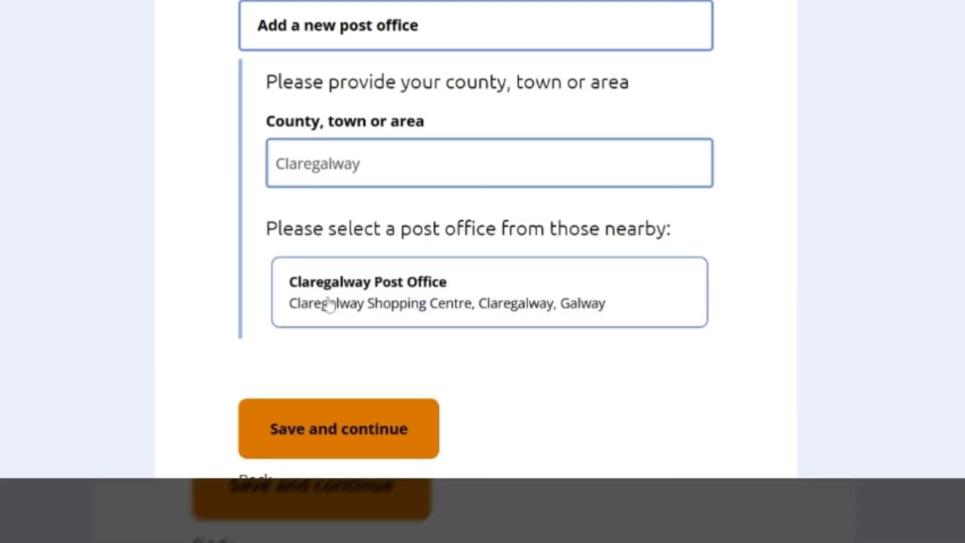
scroll(330, 304, down, 2)
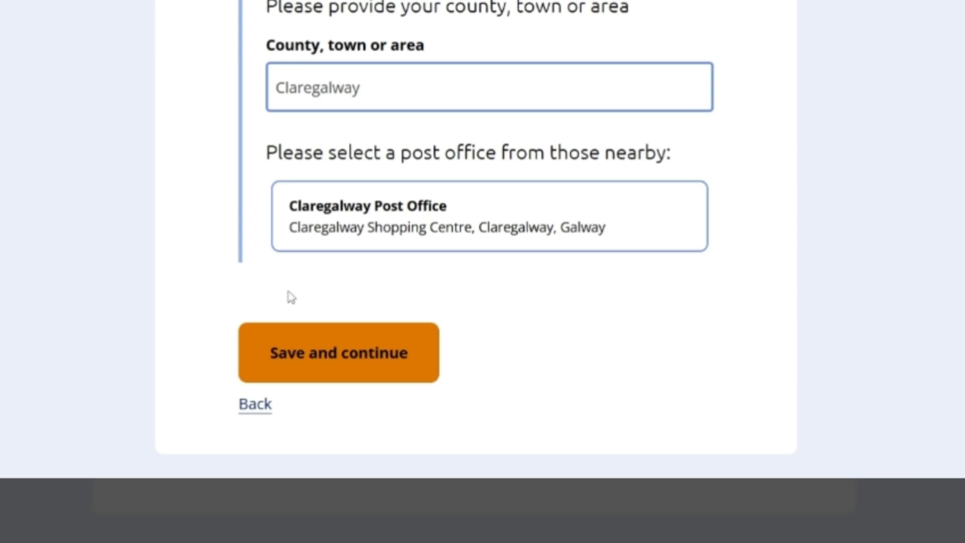
click(331, 363)
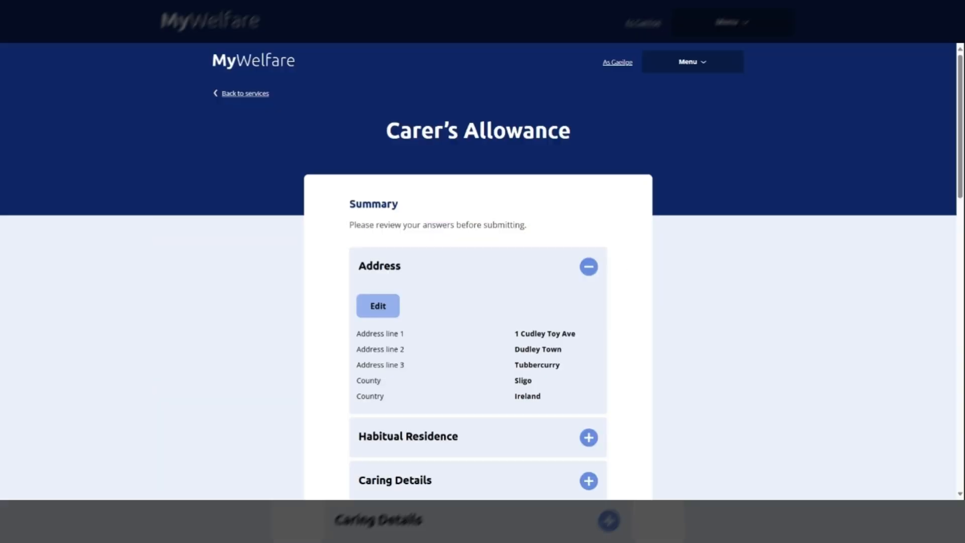
Step: Review the Address, Habitual Residence and Employment answers in the application summary
scroll(629, 265, down, 3)
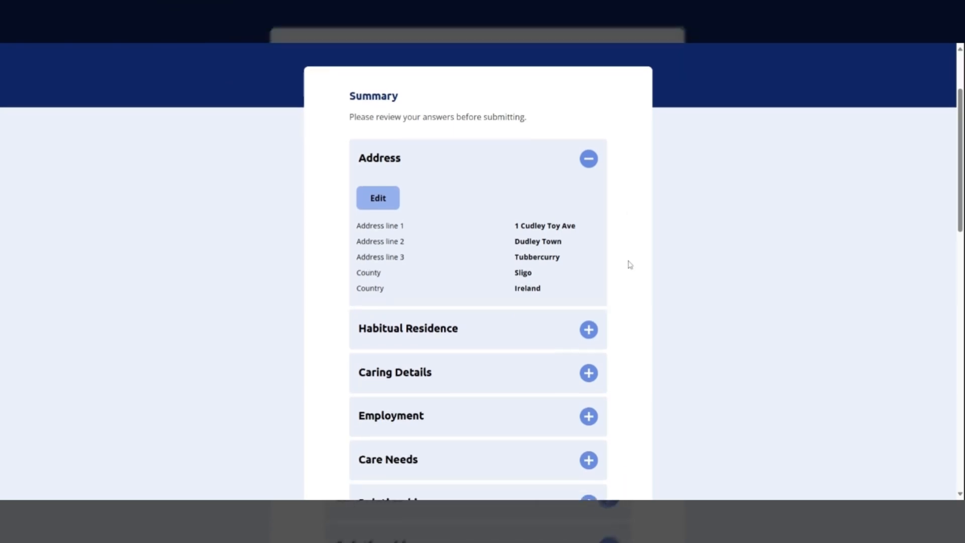
scroll(630, 265, down, 1)
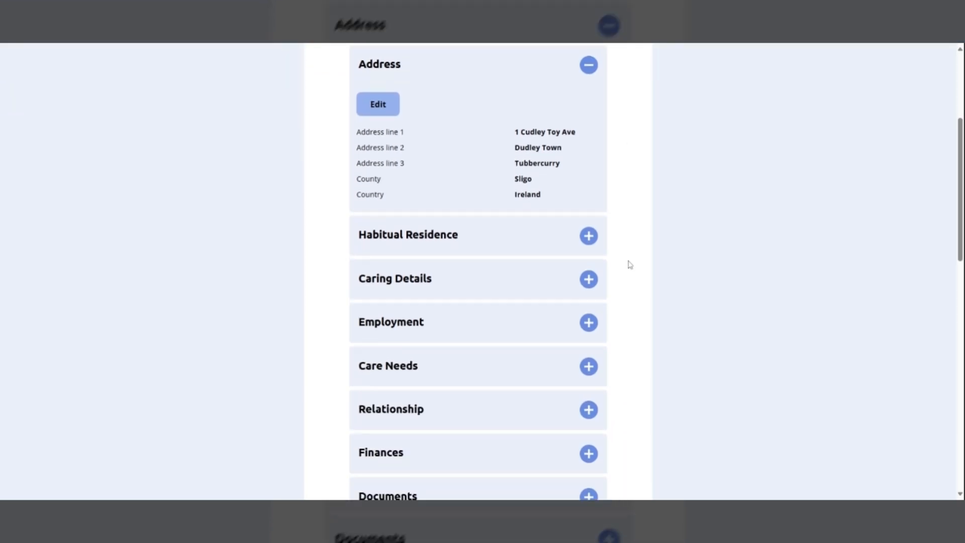
scroll(629, 265, down, 1)
click(589, 185)
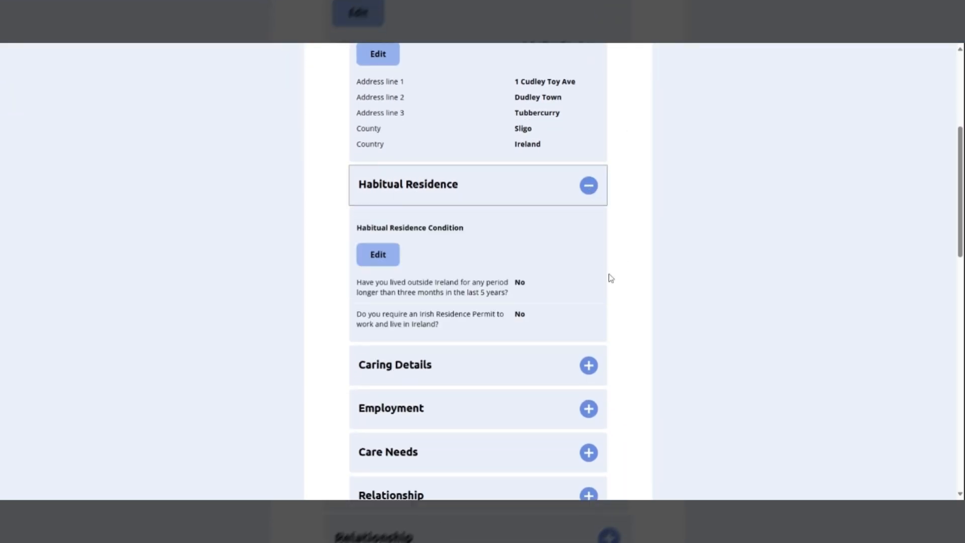
scroll(609, 275, down, 2)
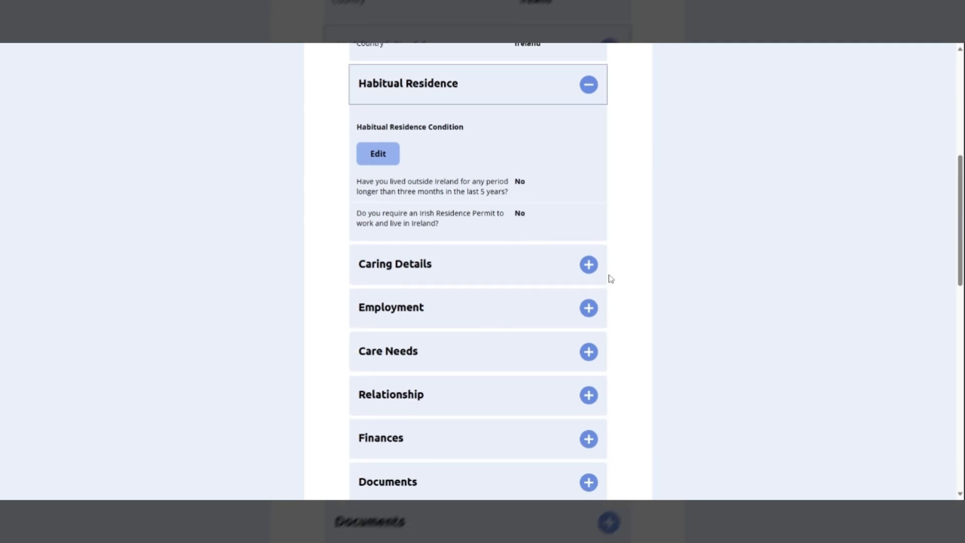
scroll(610, 278, down, 1)
click(589, 257)
scroll(592, 276, down, 2)
scroll(592, 277, down, 1)
scroll(592, 277, down, 3)
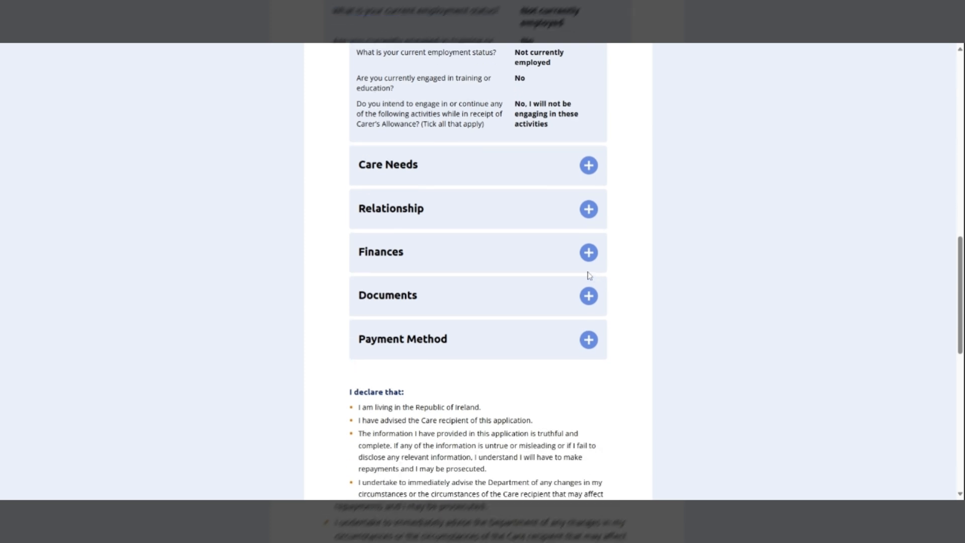
Step: Review the Finances answers in the summary, including the partner's finances, and examine the declaration before submission
click(588, 263)
scroll(588, 270, down, 4)
scroll(587, 274, down, 7)
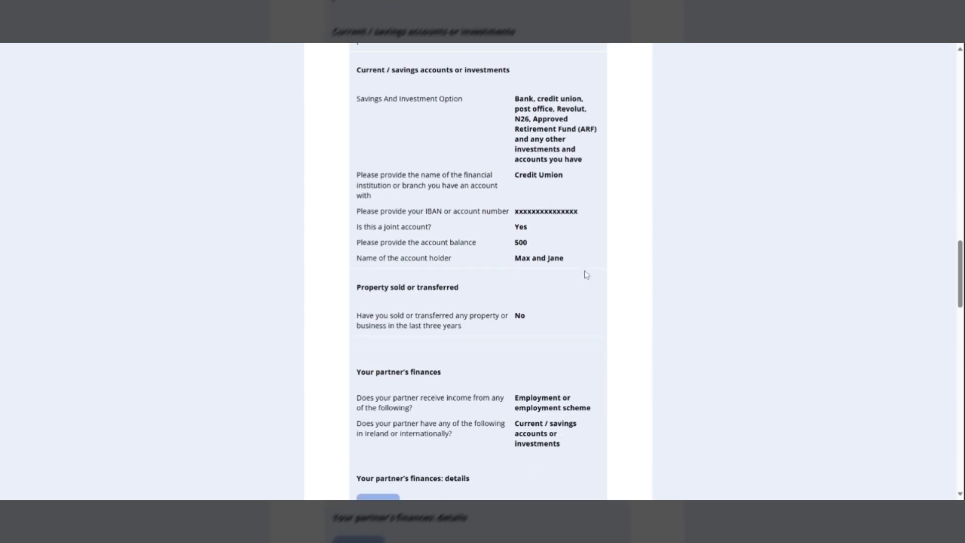
scroll(587, 275, down, 1)
scroll(587, 275, down, 1)
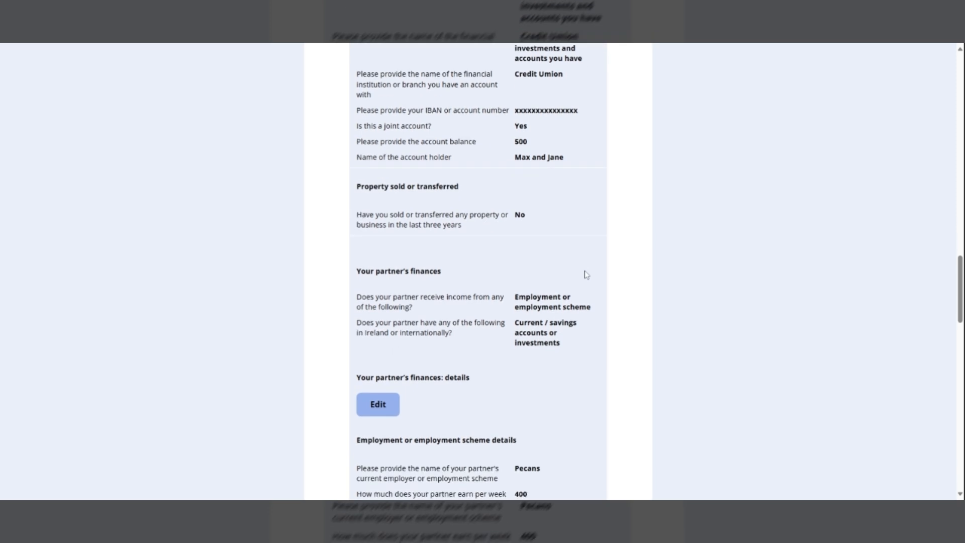
scroll(587, 274, down, 1)
scroll(587, 274, down, 2)
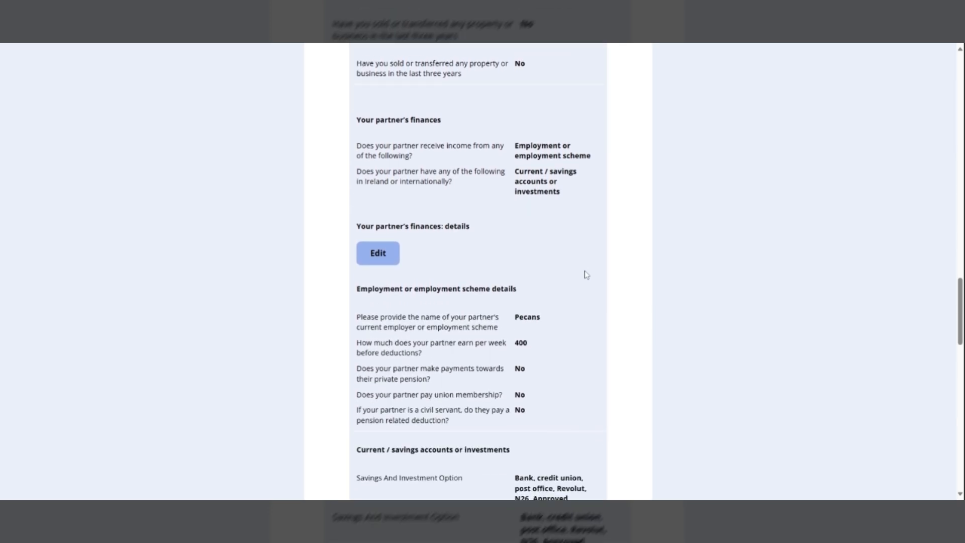
scroll(587, 275, down, 1)
scroll(587, 275, down, 4)
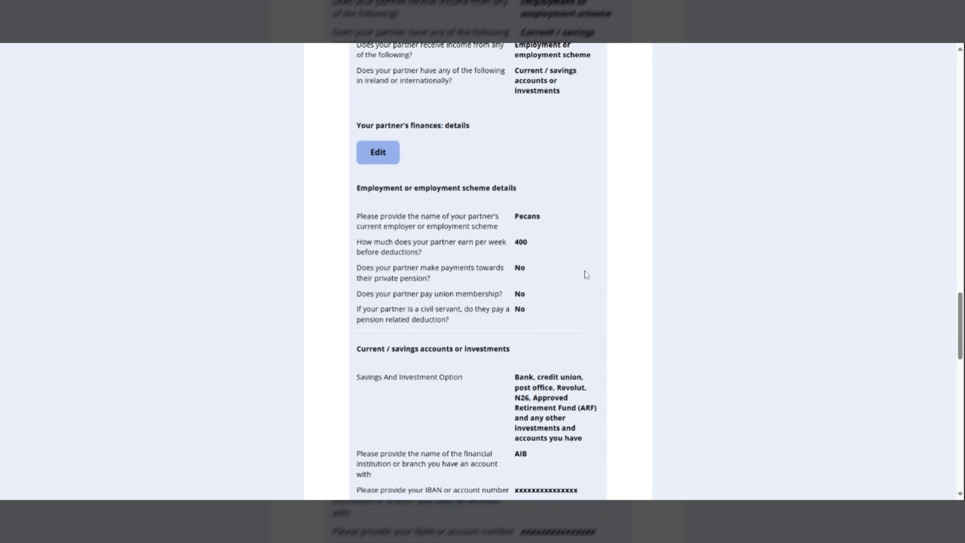
scroll(587, 275, down, 5)
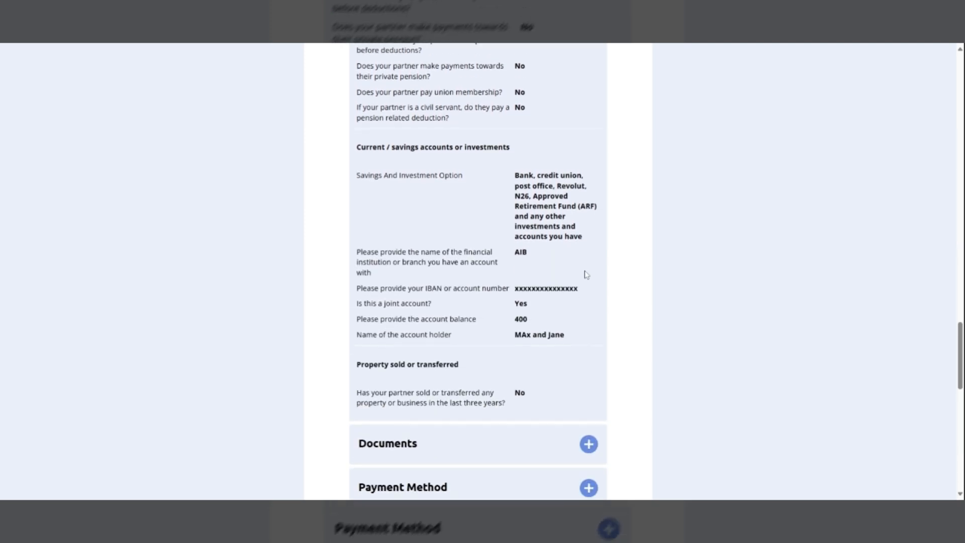
scroll(587, 275, down, 2)
scroll(587, 275, down, 1)
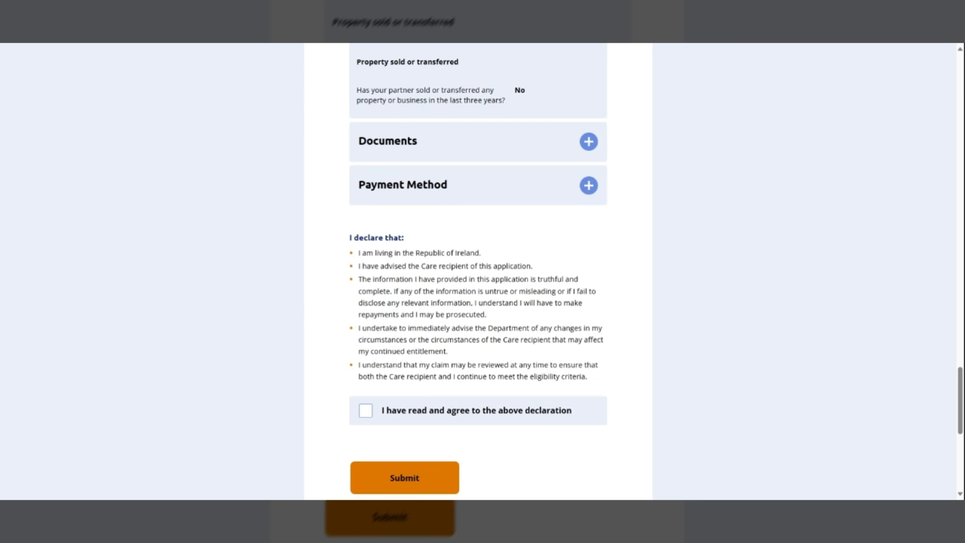
Step: Confirm that the declaration has been read and agreed to, and submit the Carer's Allowance application
scroll(586, 274, down, 1)
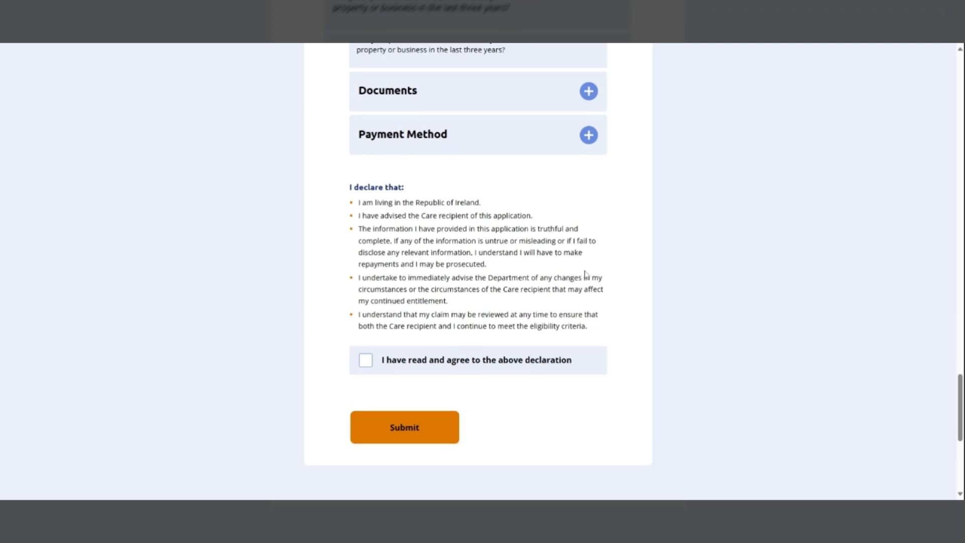
scroll(586, 271, down, 1)
click(363, 311)
scroll(343, 320, down, 1)
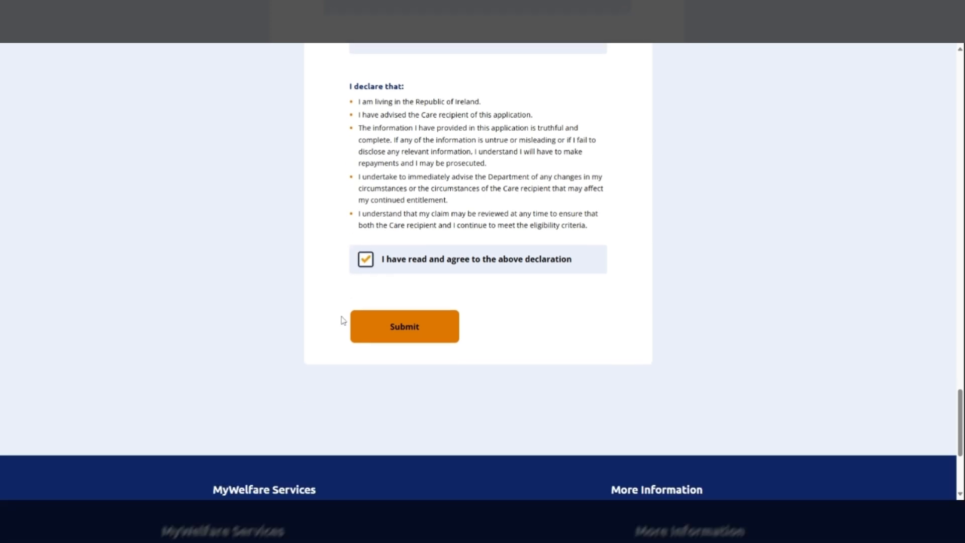
scroll(343, 320, down, 1)
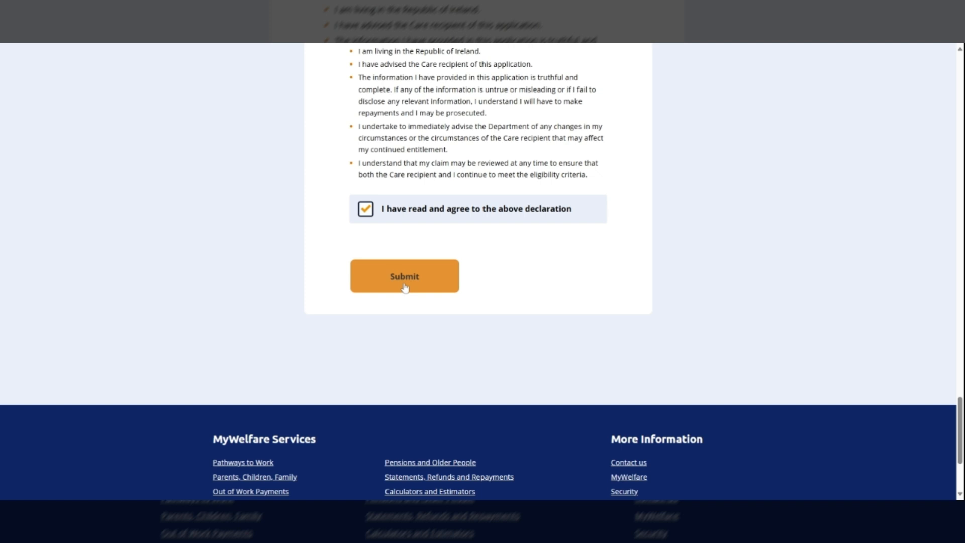
click(385, 292)
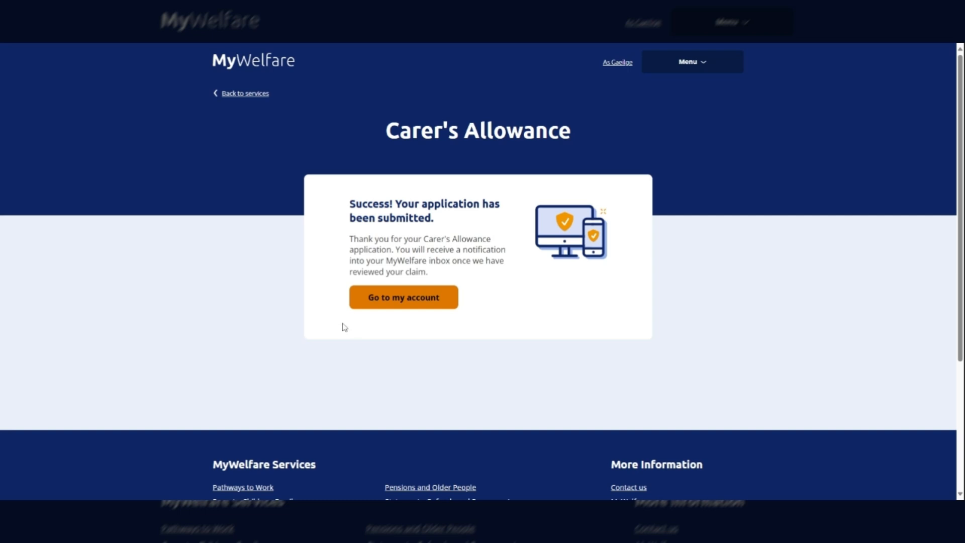
Step: Go to the account and read the Carer's Allowance submission notification for the required documents, how to send them, the deadline and contact details
click(406, 299)
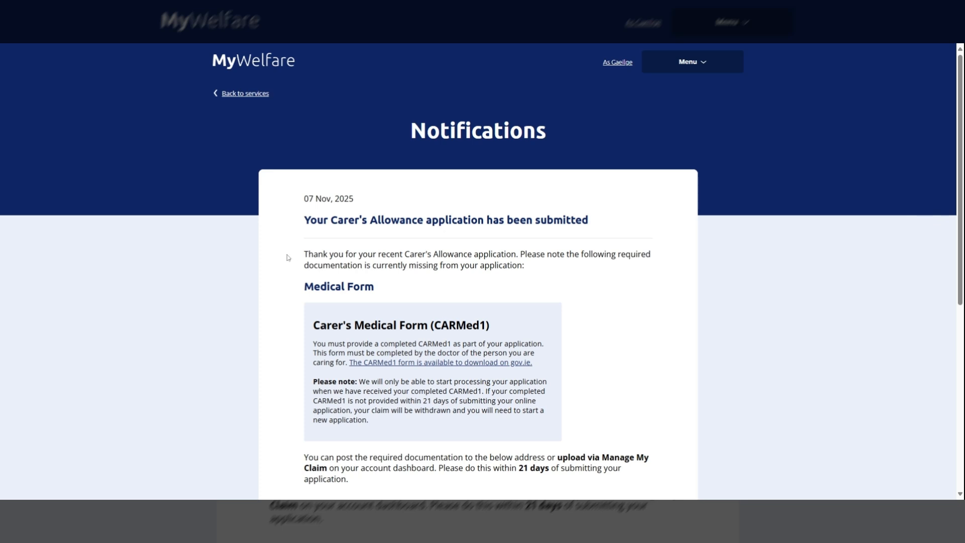
scroll(288, 257, down, 1)
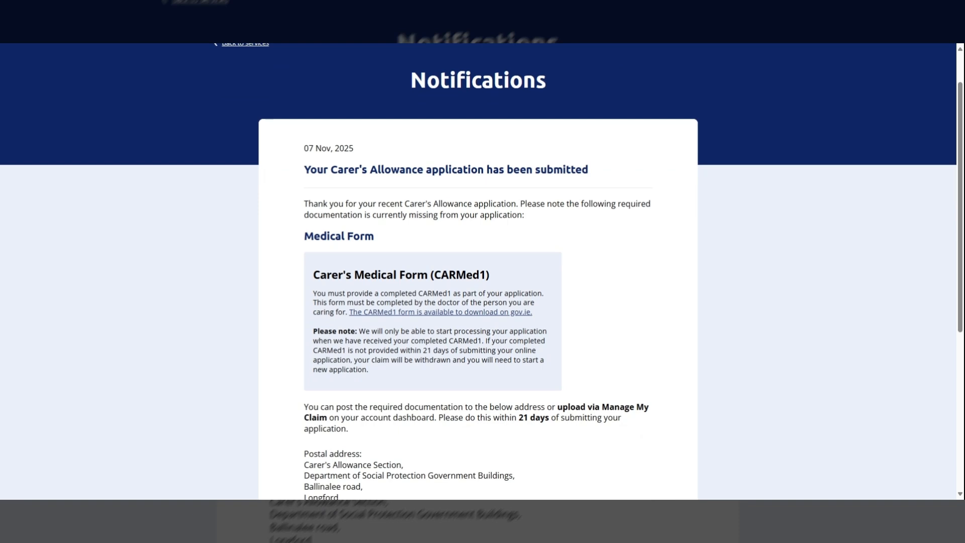
scroll(288, 257, down, 1)
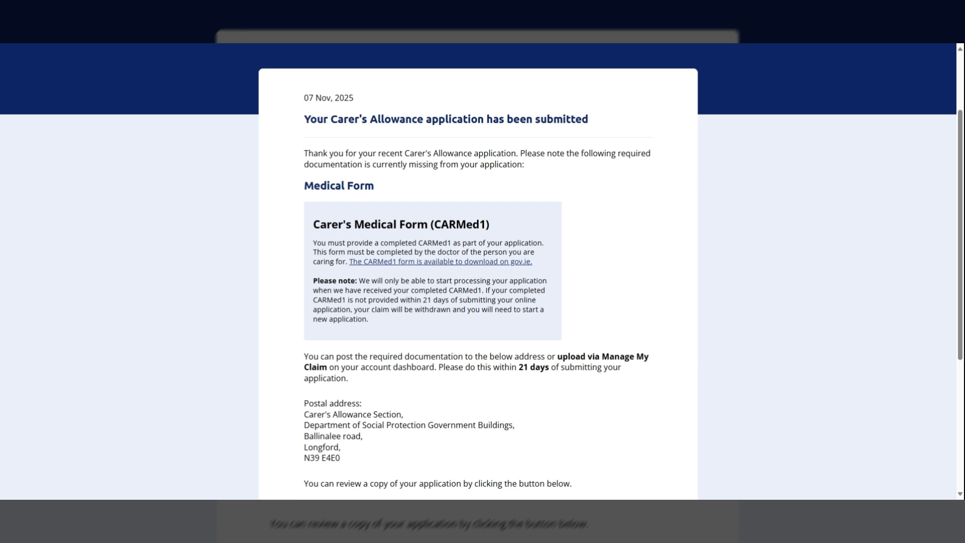
scroll(288, 258, down, 1)
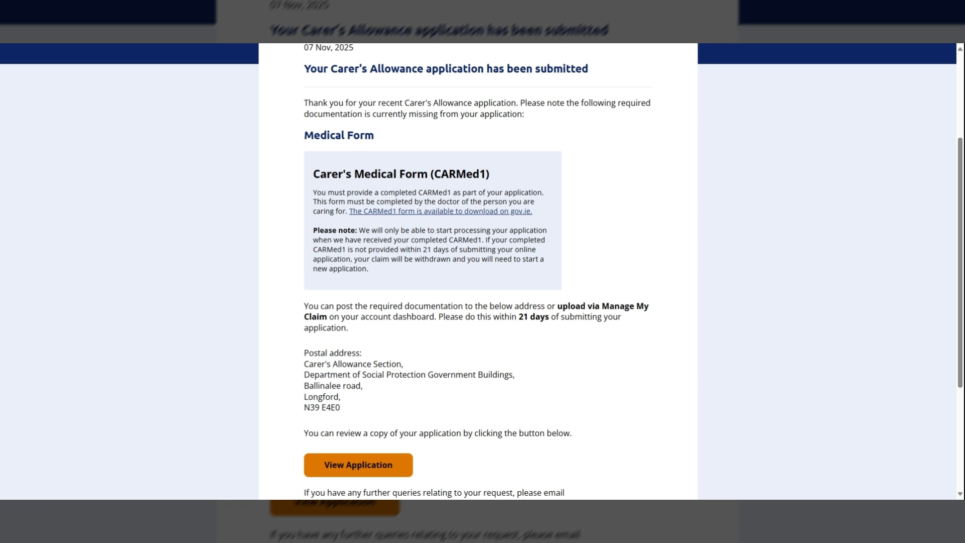
scroll(288, 257, down, 1)
scroll(288, 257, down, 1)
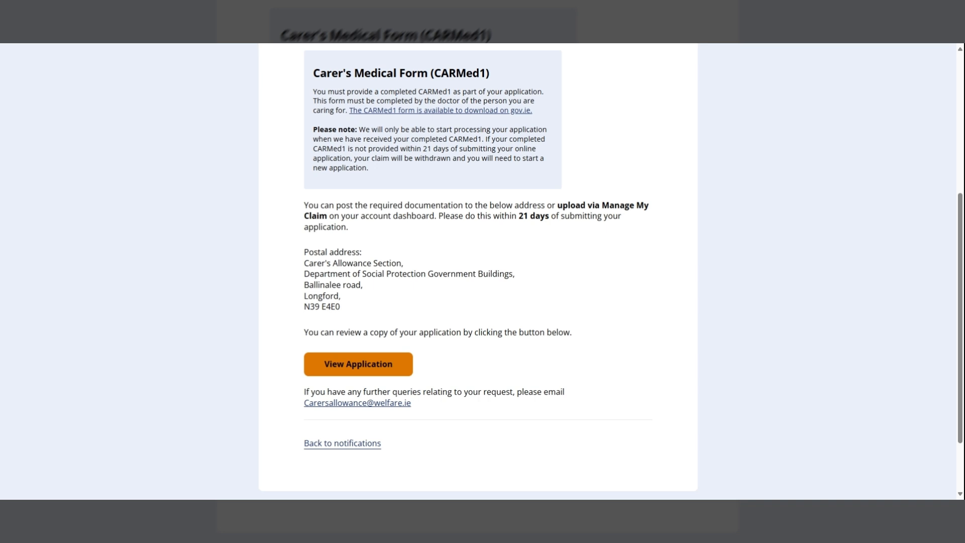
scroll(288, 258, down, 1)
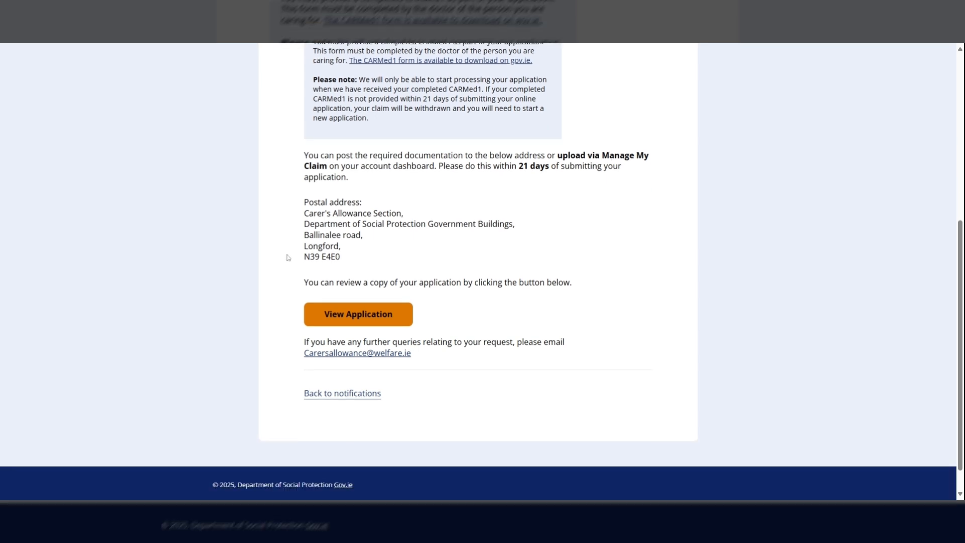